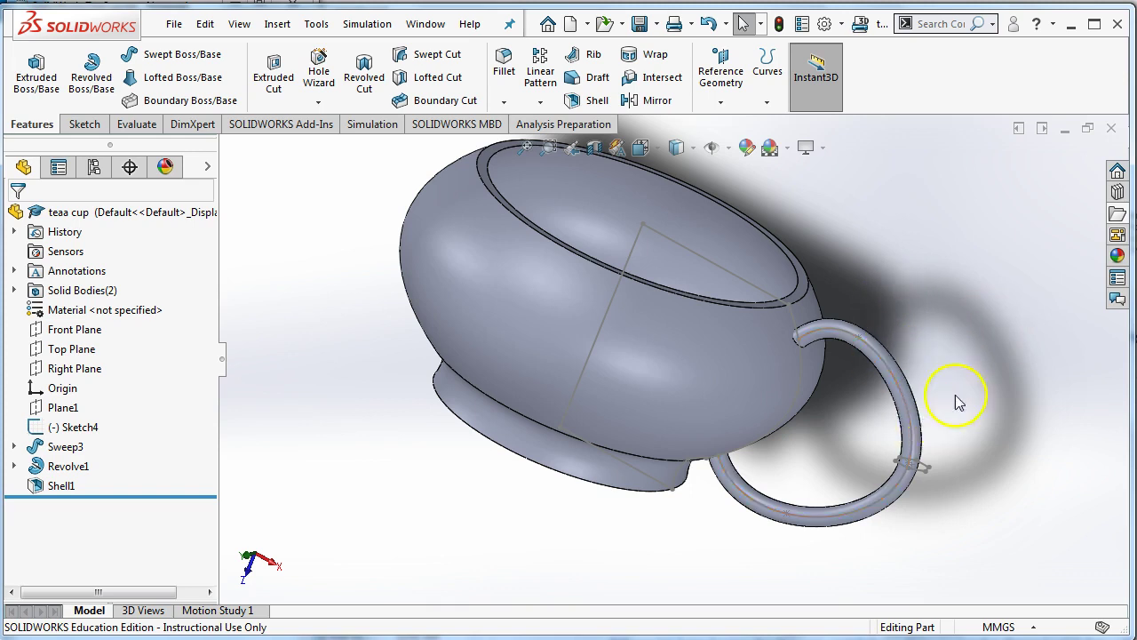
Examine the finished tea cup model from several angles and read the modelling steps in the SolidWorksTeaCup.txt notes
mouse_move(957, 402)
middle_mouse_down()
mouse_move(985, 304)
mouse_move(1021, 356)
mouse_move(995, 370)
mouse_move(937, 373)
mouse_move(1003, 400)
mouse_move(945, 374)
mouse_move(977, 389)
mouse_move(977, 524)
mouse_move(1015, 358)
mouse_move(1041, 408)
mouse_move(990, 400)
mouse_move(945, 371)
mouse_move(974, 388)
middle_mouse_up()
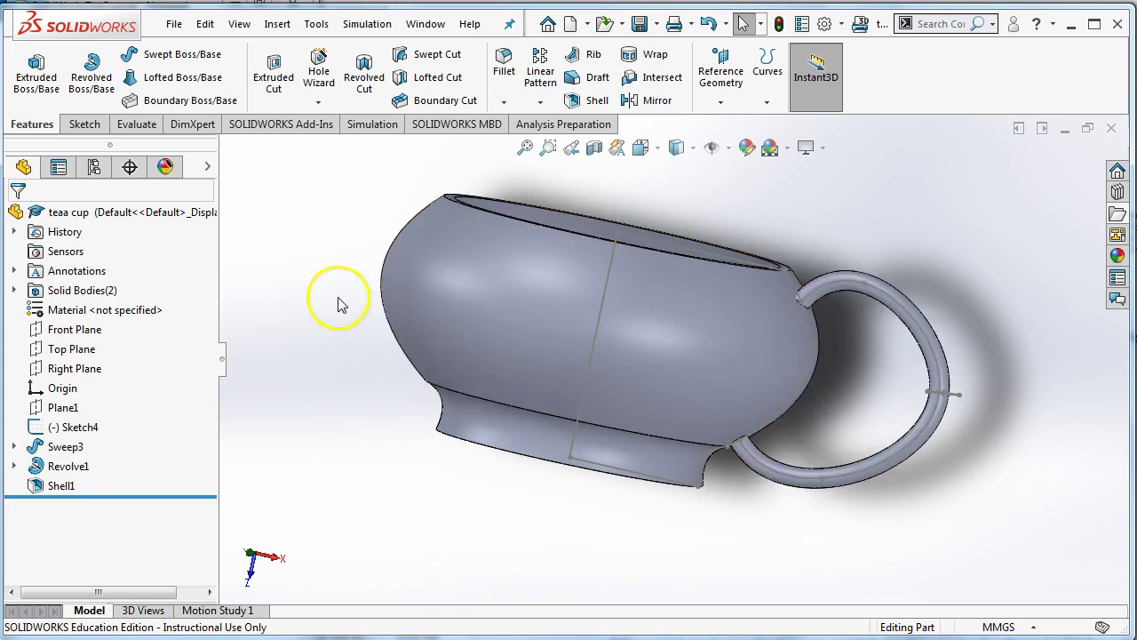
middle_click_drag(333, 303, 366, 352)
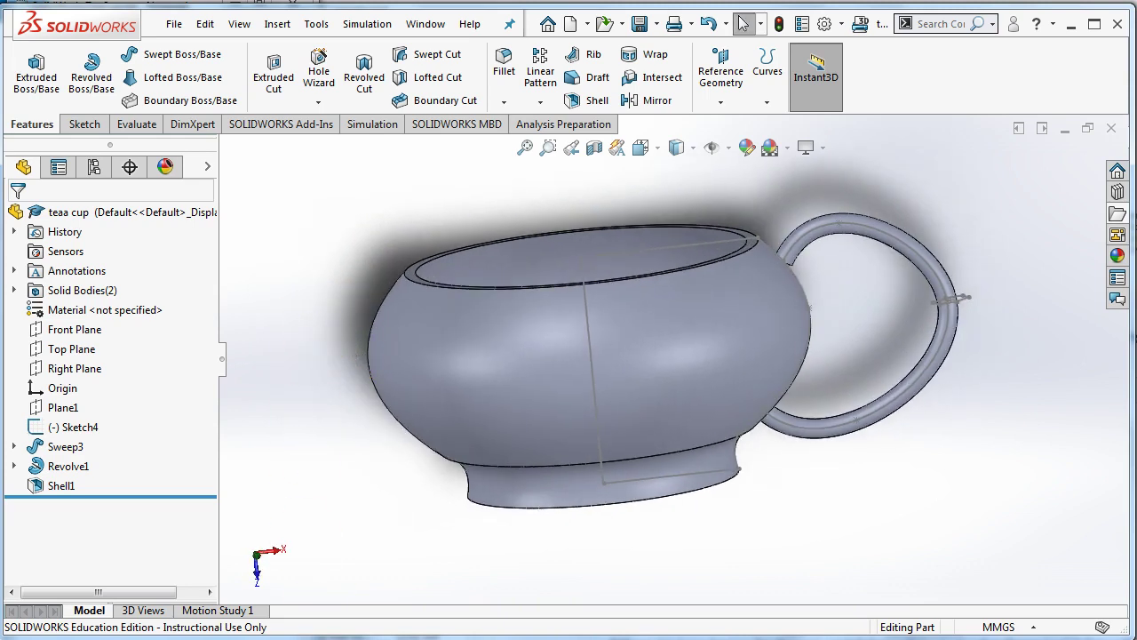
key("alt+Tab")
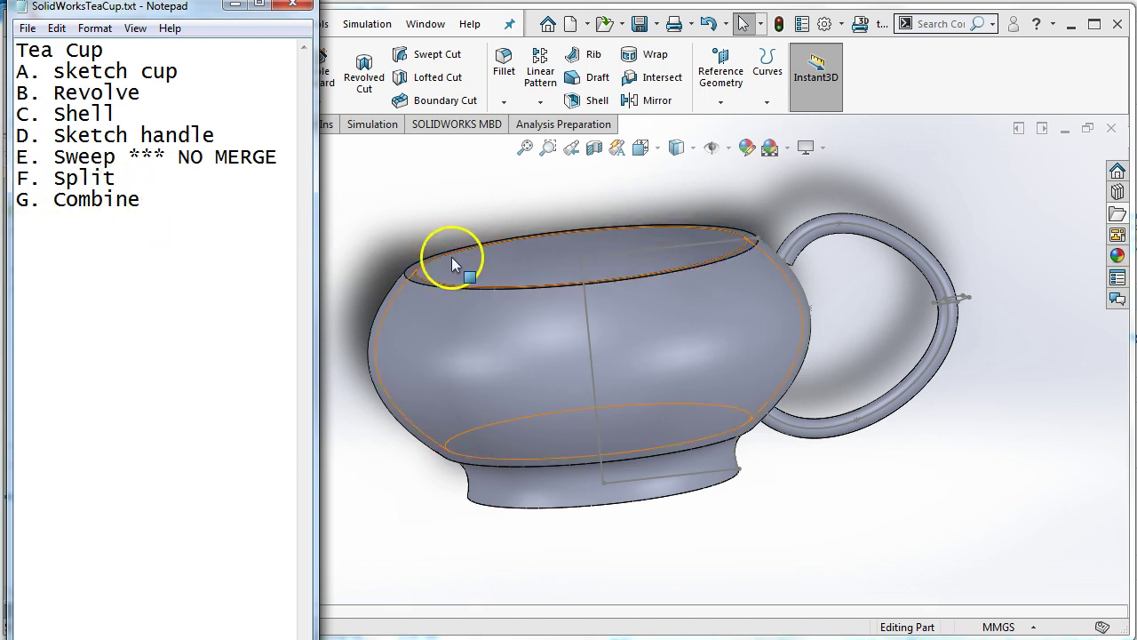
left_click(409, 204)
Create a new part document
left_click(175, 24)
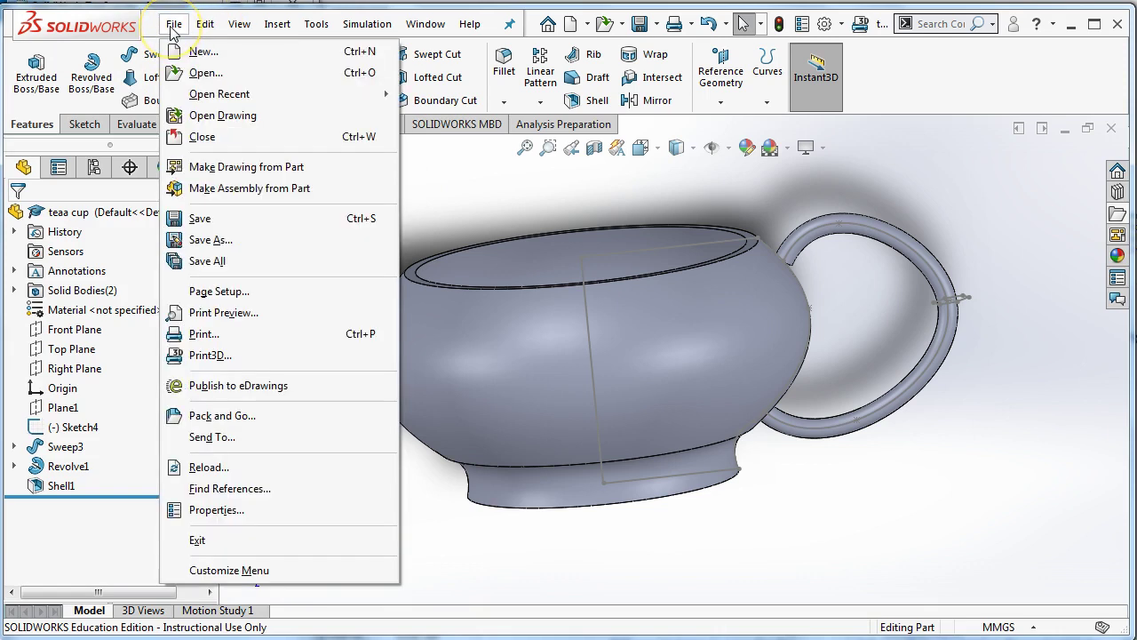
left_click(194, 52)
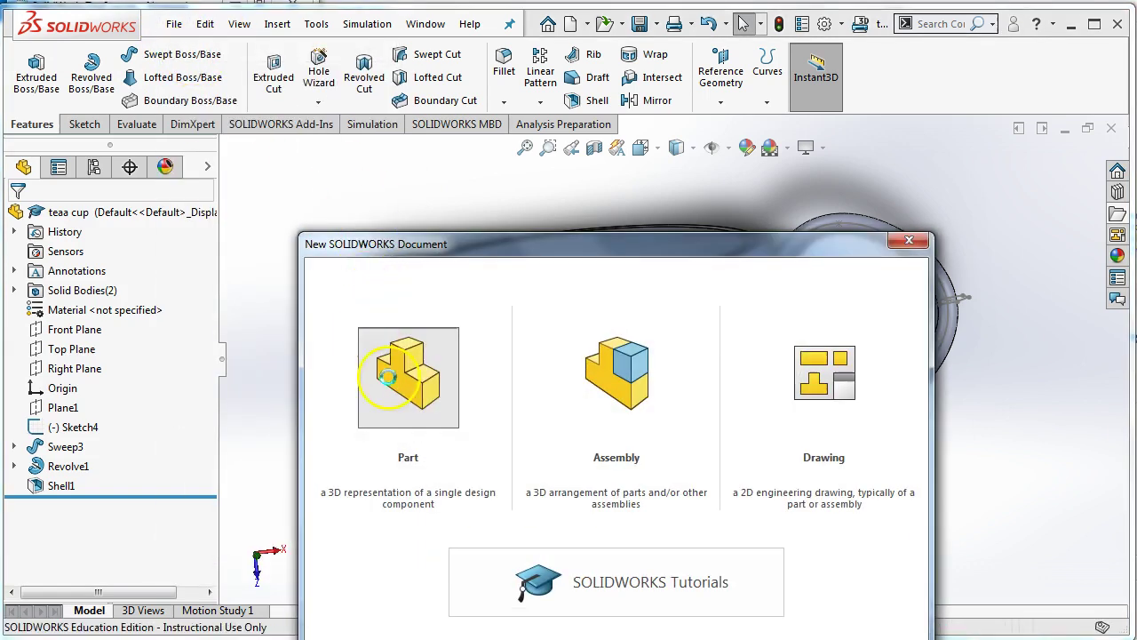
double_click(381, 368)
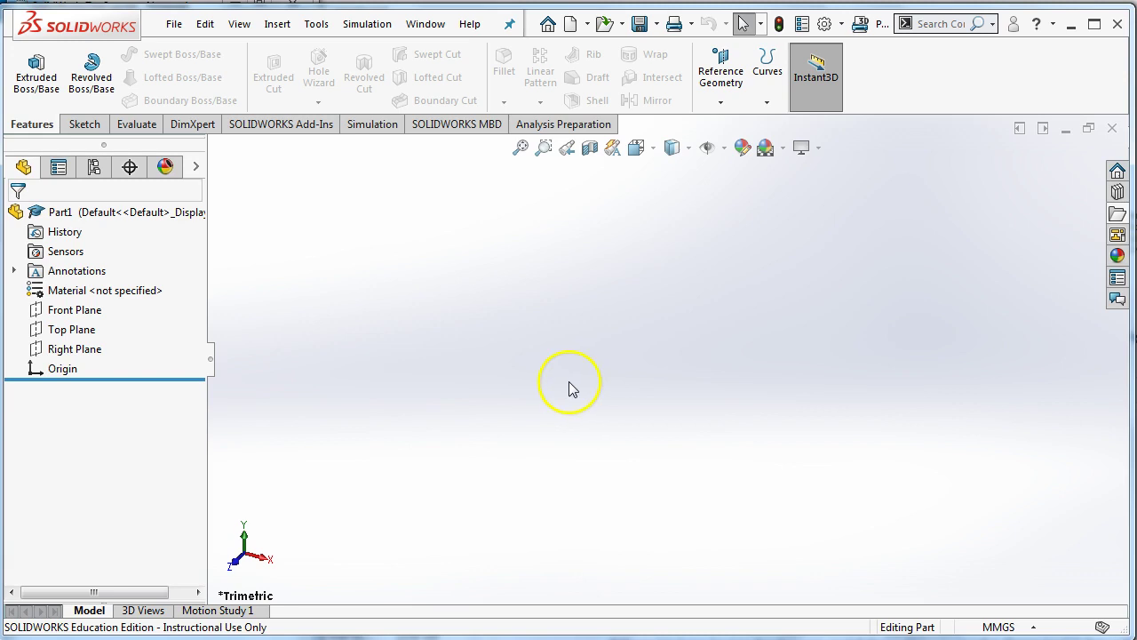
Show the Top Plane and Right Plane, and orient the view normal to the Top Plane
left_click(40, 336)
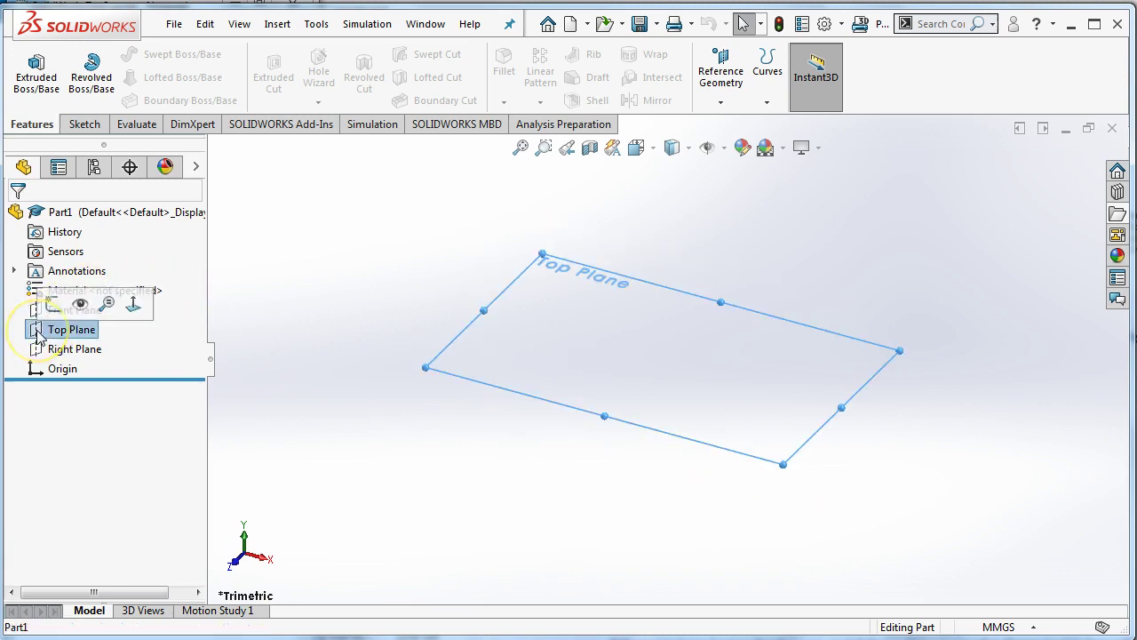
left_click(35, 331)
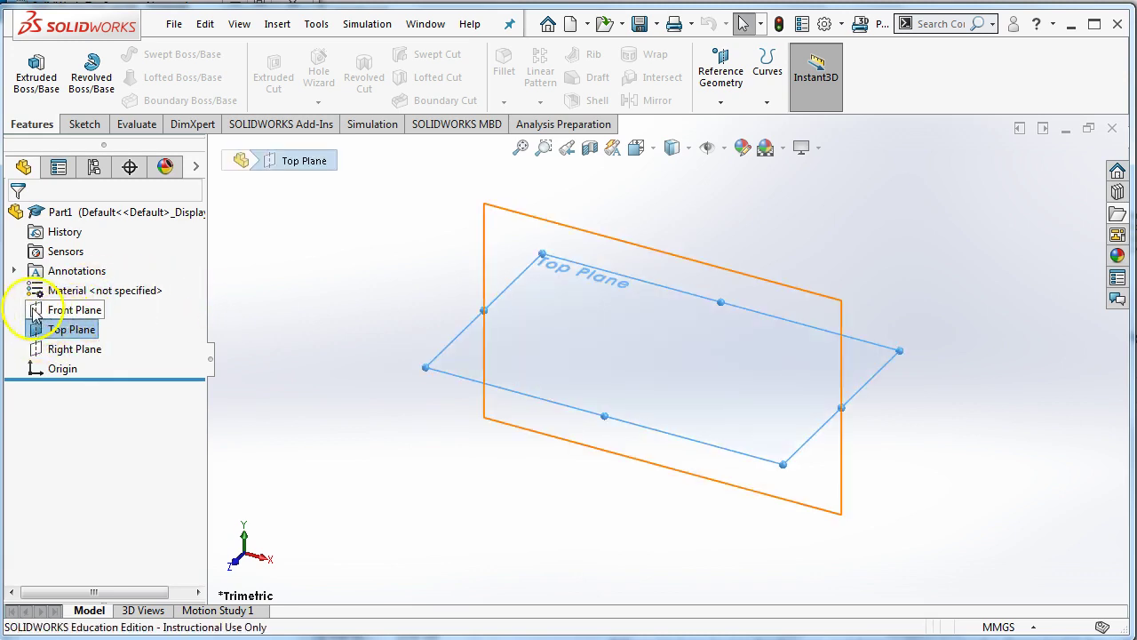
left_click(40, 348)
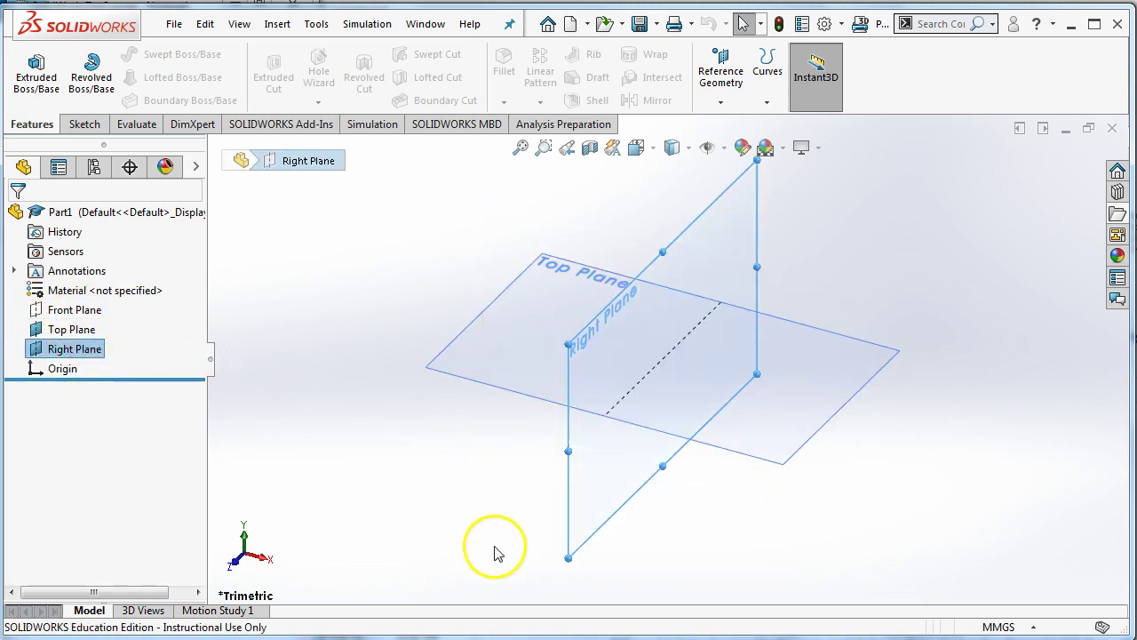
middle_click_drag(498, 550, 711, 376)
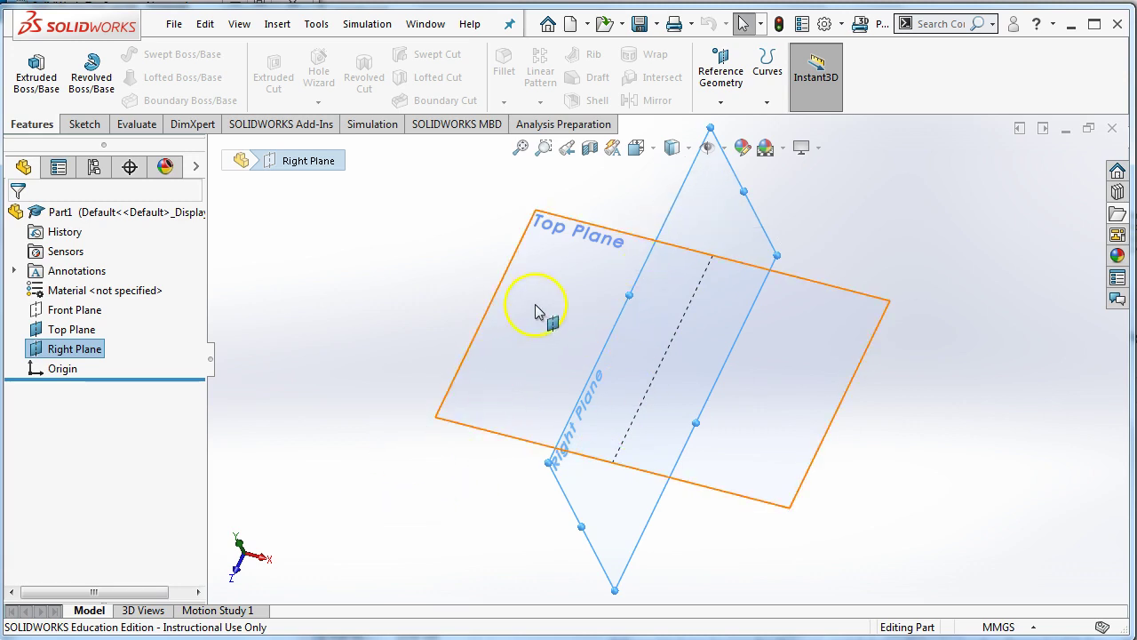
left_click(40, 333)
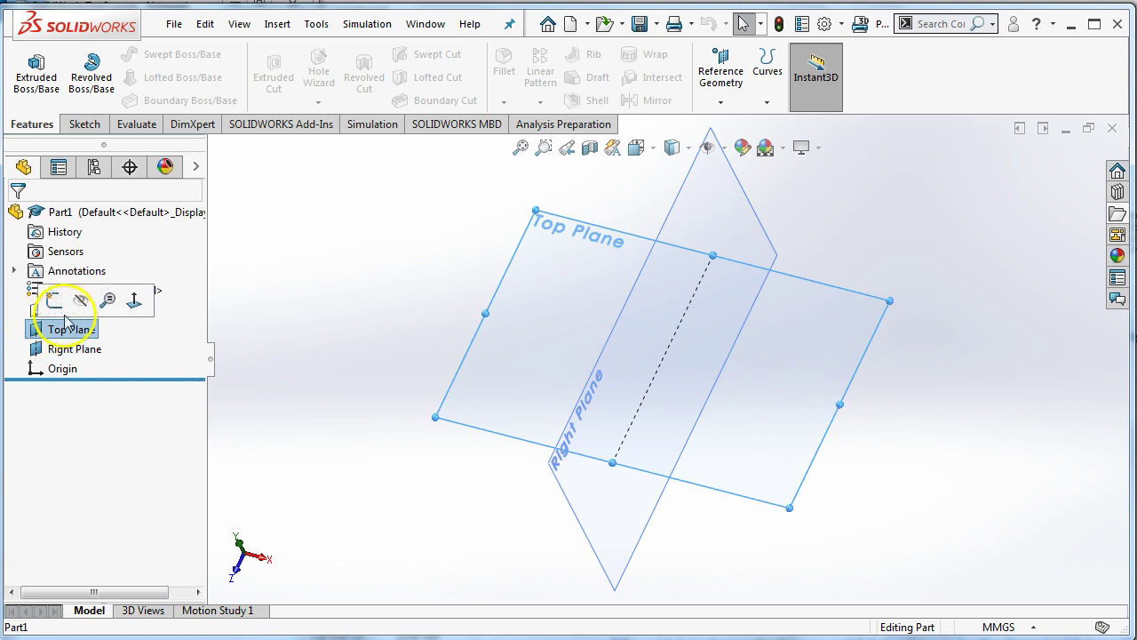
left_click(136, 302)
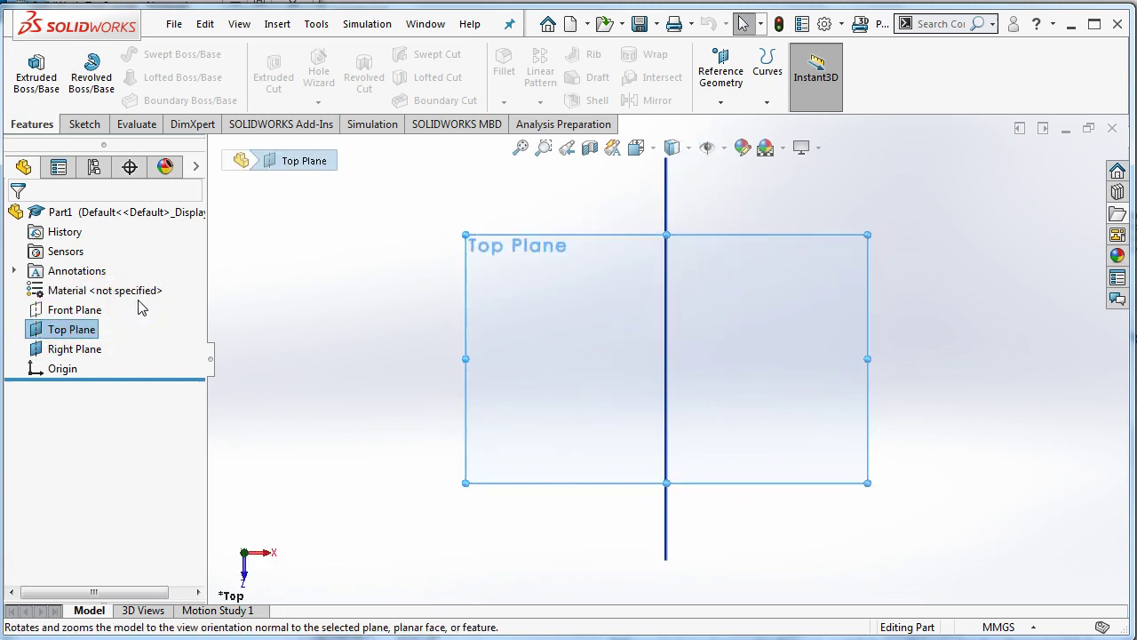
left_click(34, 82)
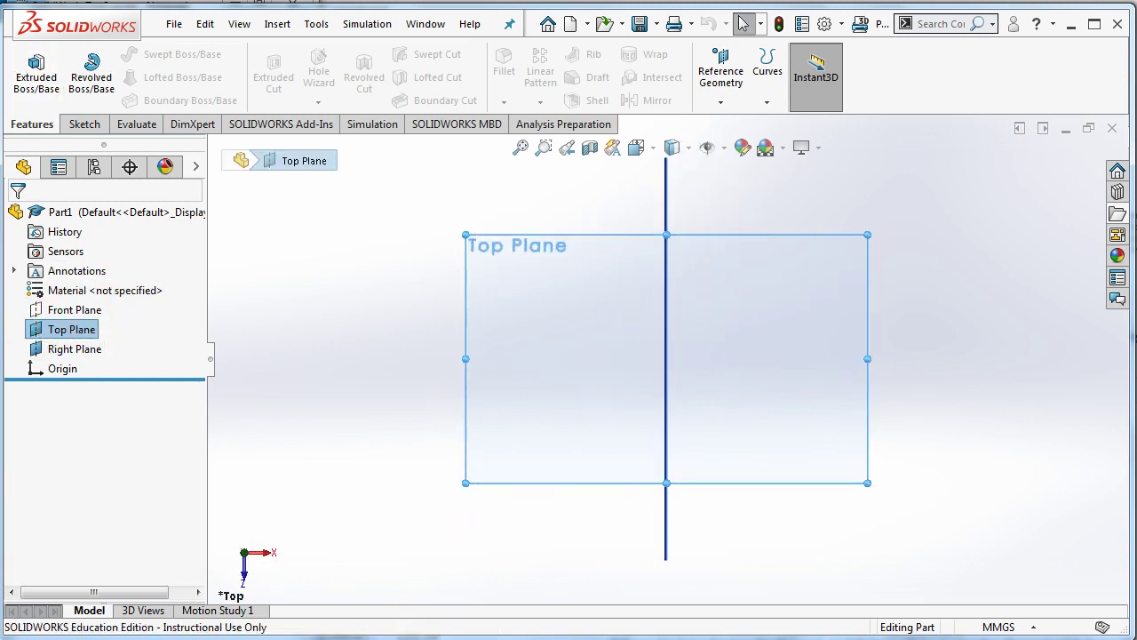
Switch to the Notepad notes, highlight the "sketch cup" entry, and return to the part in SOLIDWORKS
key("alt+Tab")
left_click_drag(54, 71, 181, 71)
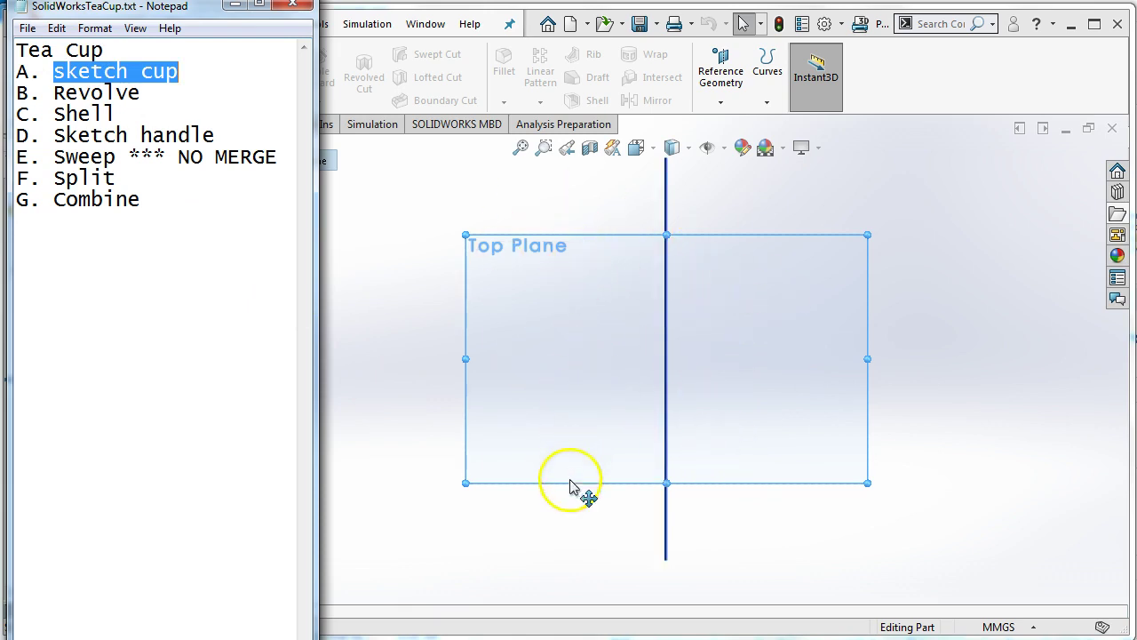
left_click(414, 354)
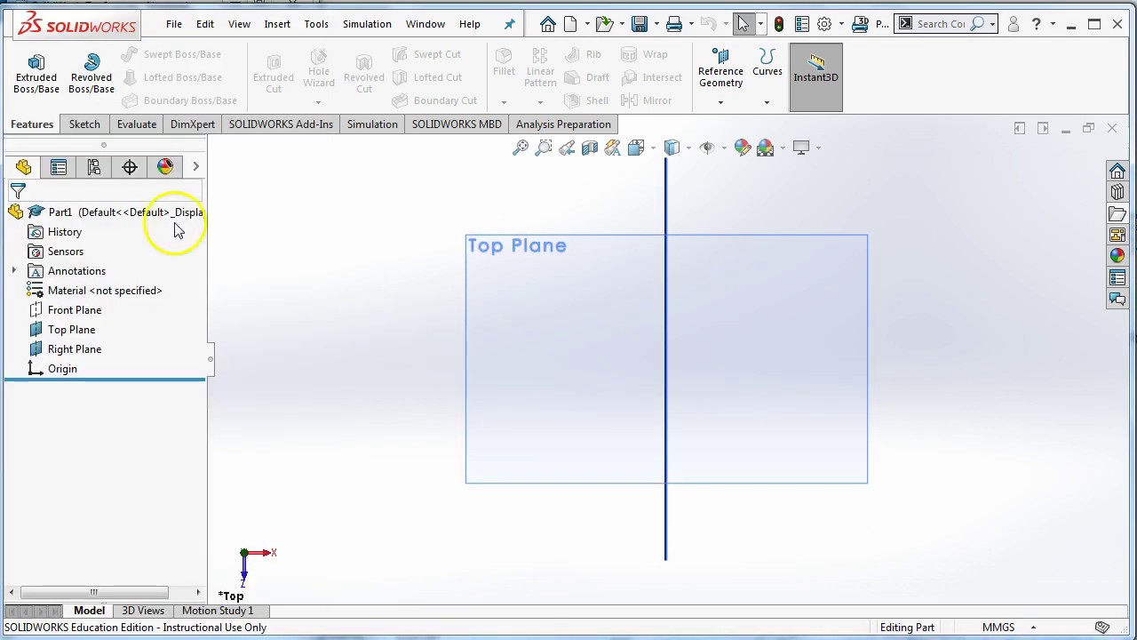
Sketch three connected lines on the Top Plane: a horizontal upper edge, a vertical side, and a horizontal base about 19 mm long
left_click(84, 124)
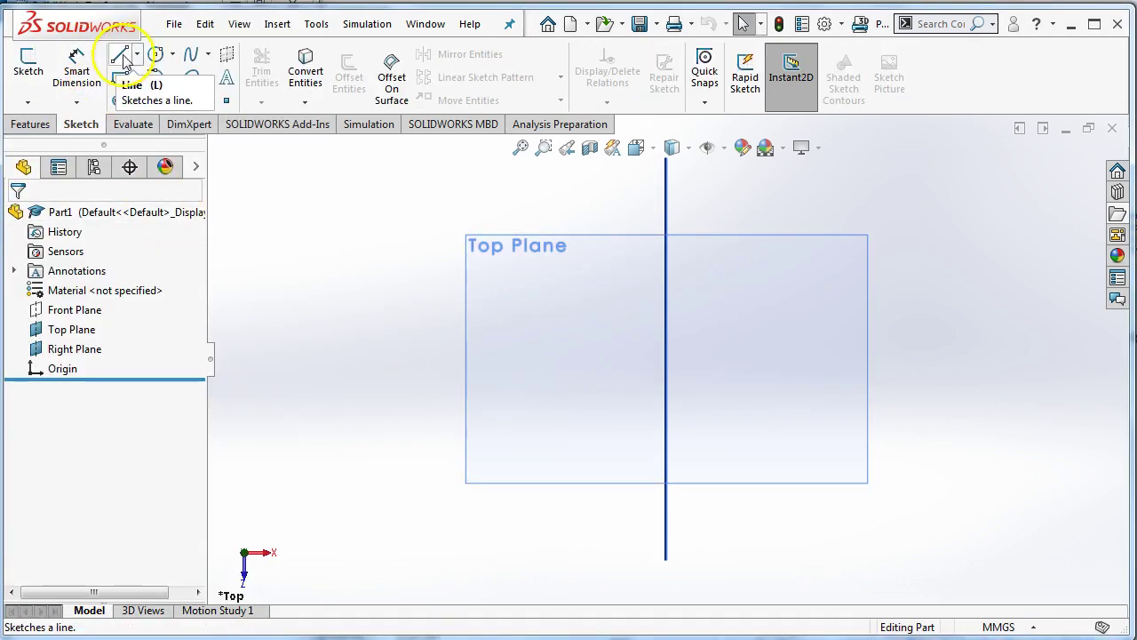
left_click(121, 57)
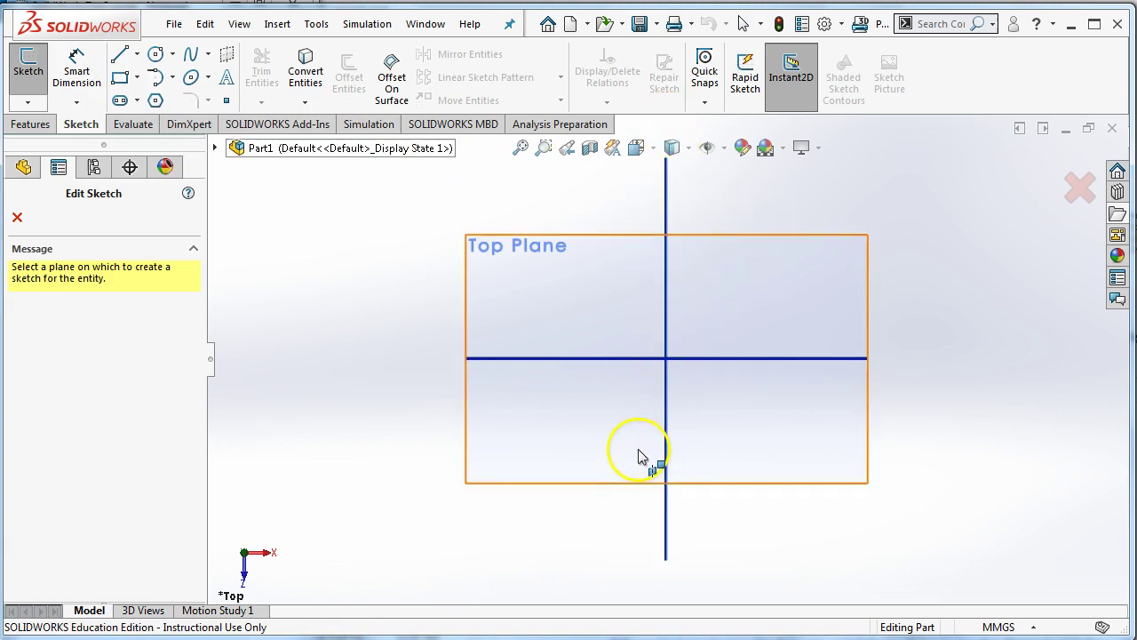
left_click(585, 240)
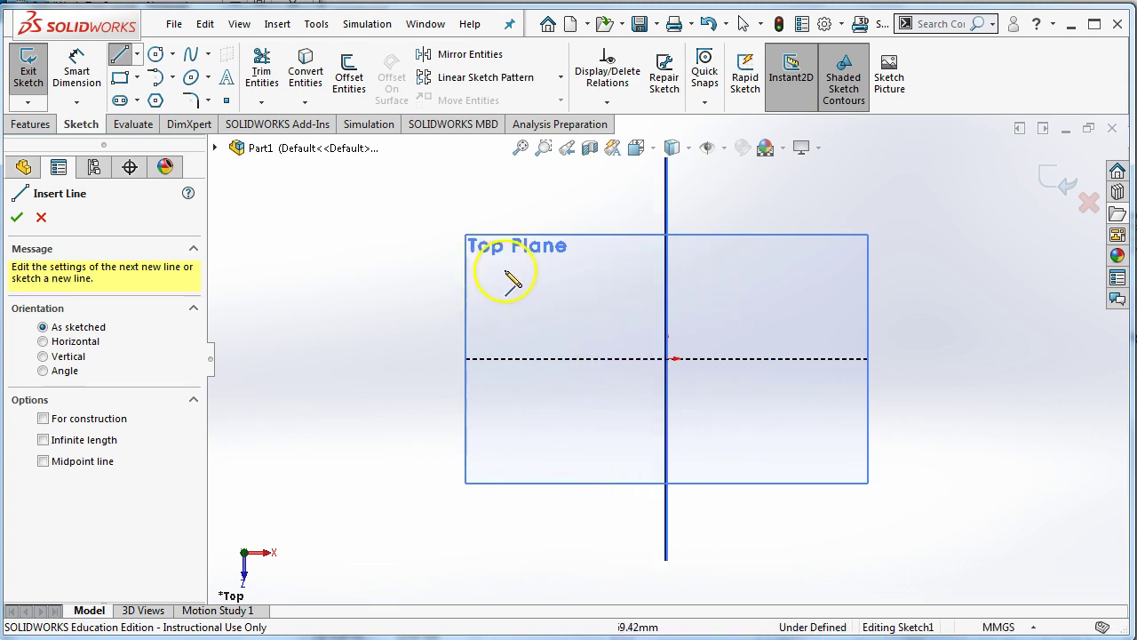
left_click(647, 287)
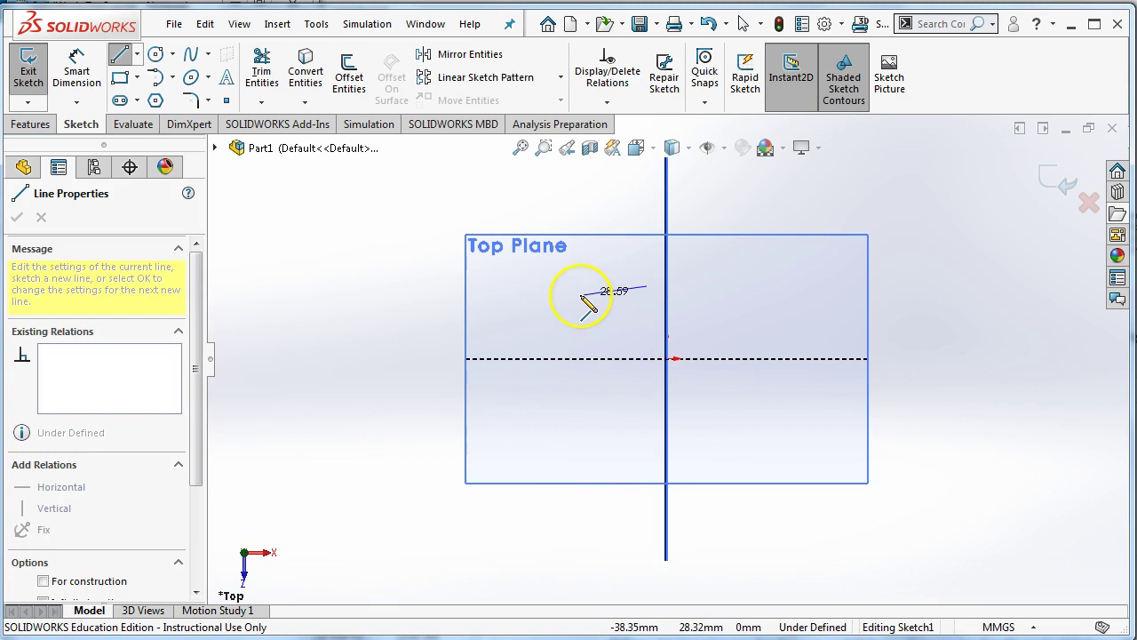
left_click(529, 285)
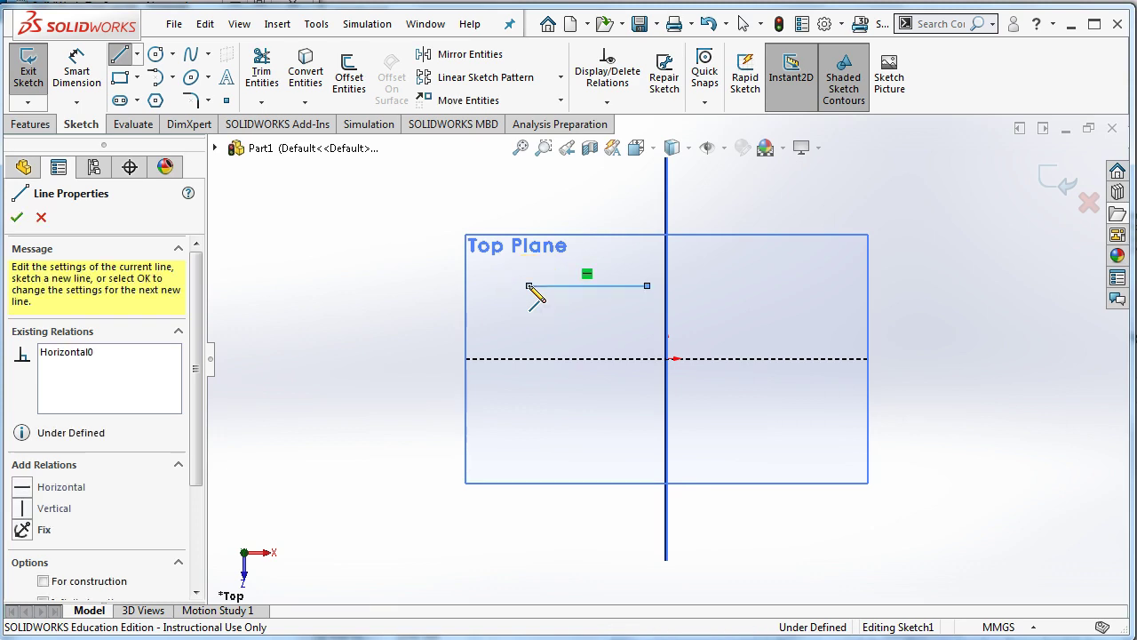
left_click(528, 431)
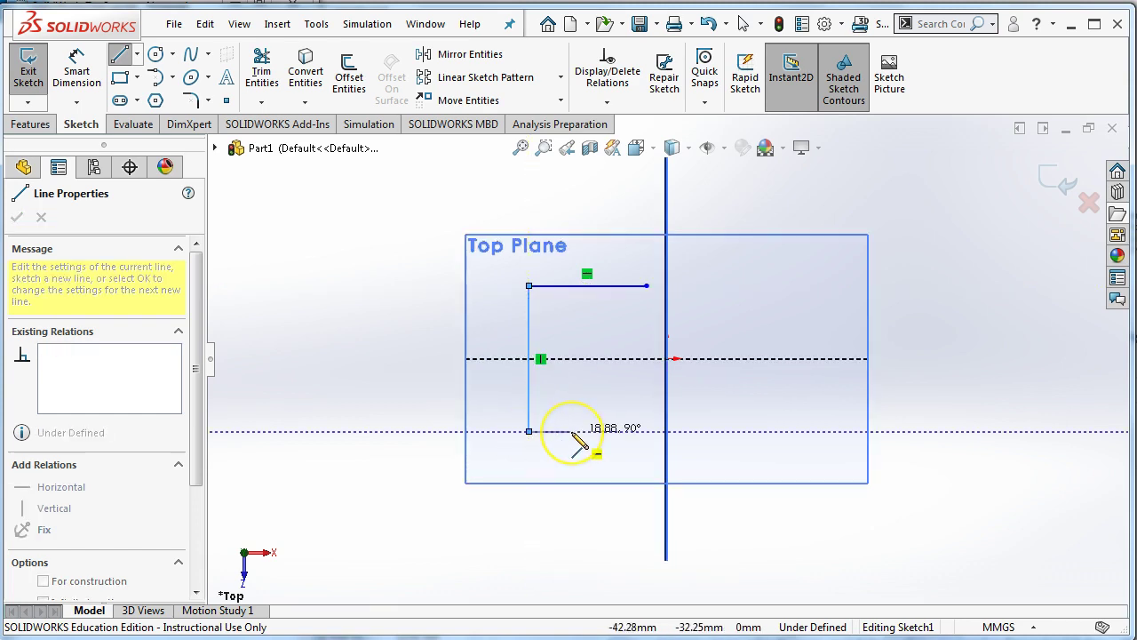
left_click(572, 431)
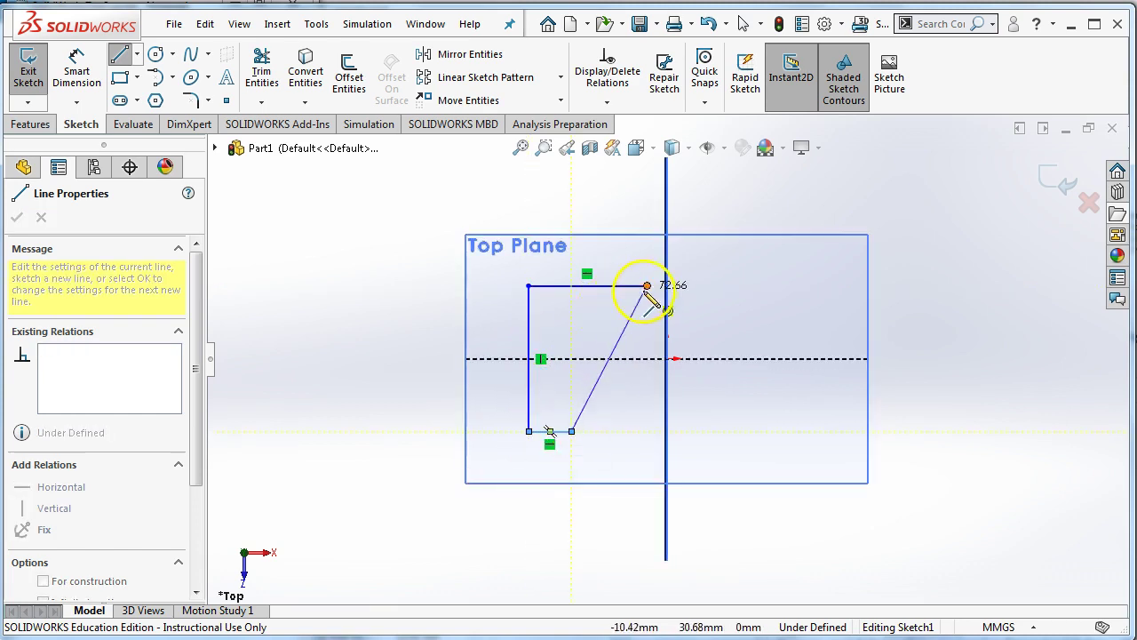
key("ctrl+z")
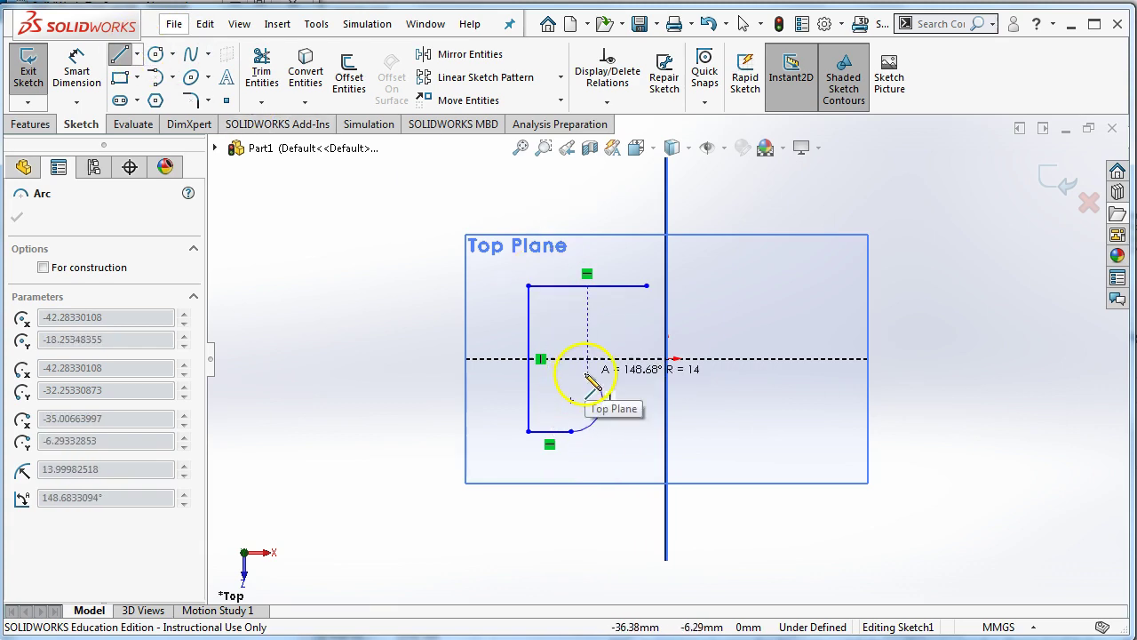
key("Escape")
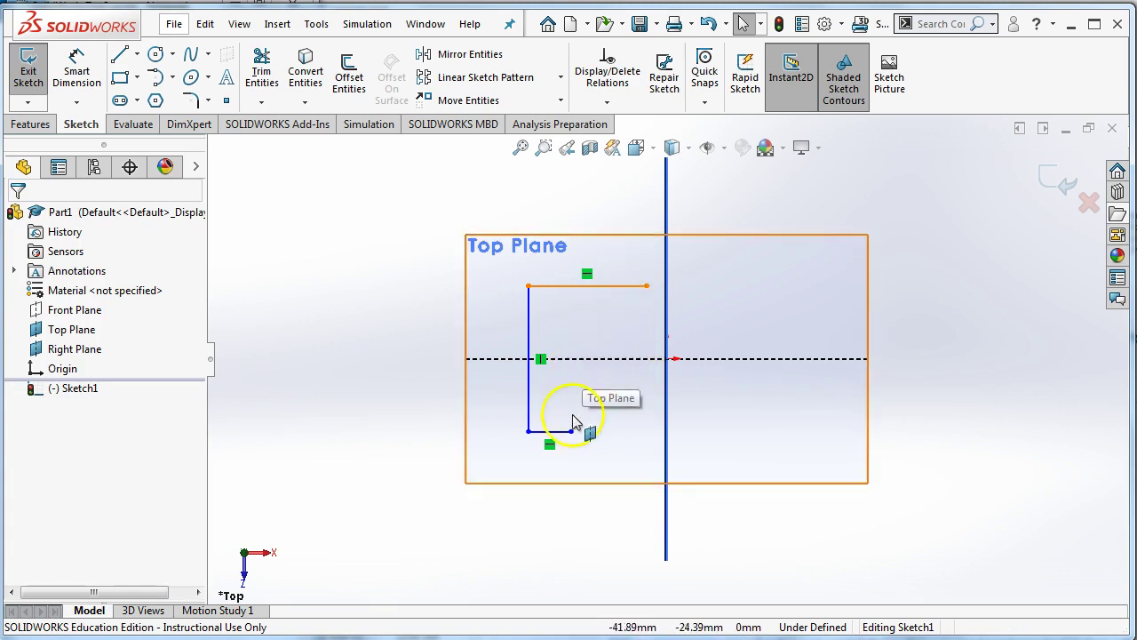
Close the cup profile with a spline from the base line's free end through three intermediate points to the upper line's free end
left_click(174, 78)
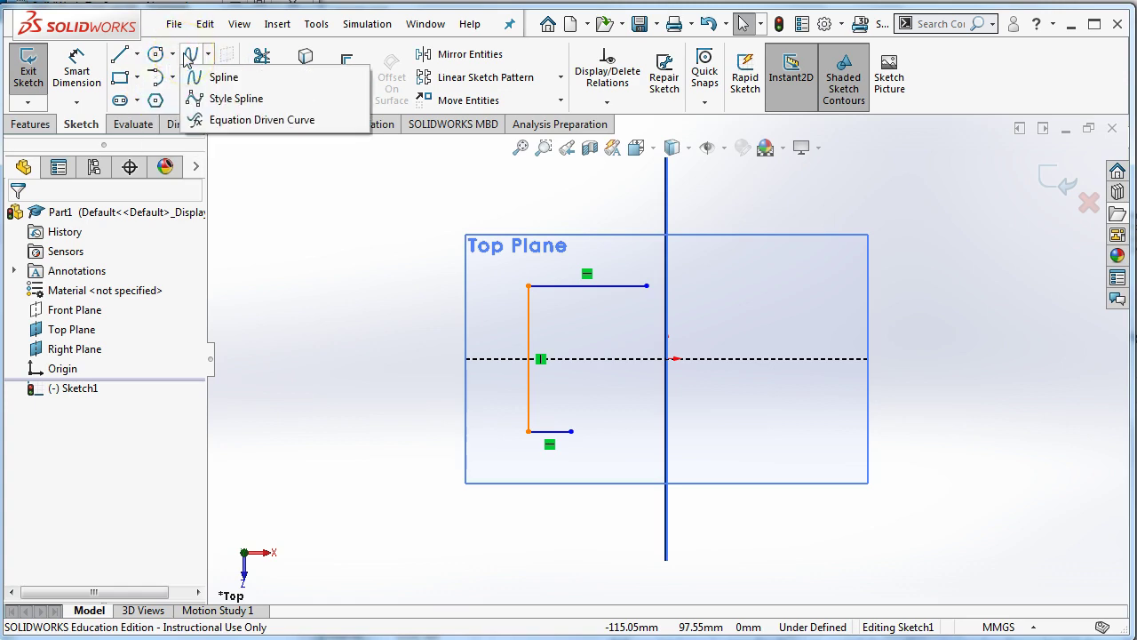
left_click(189, 59)
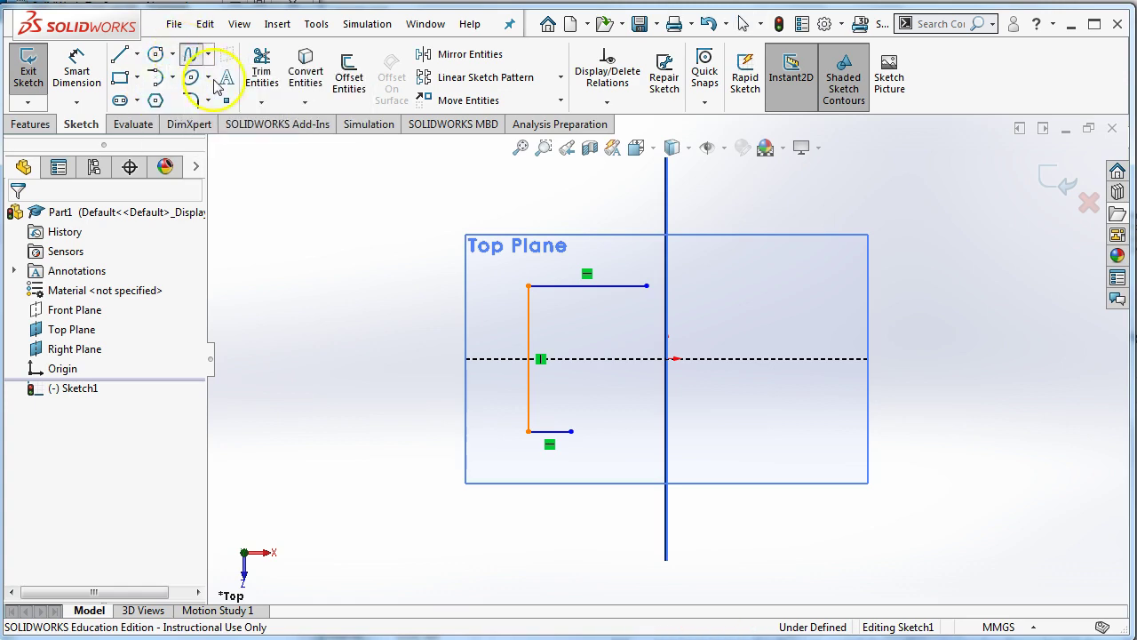
left_click(572, 431)
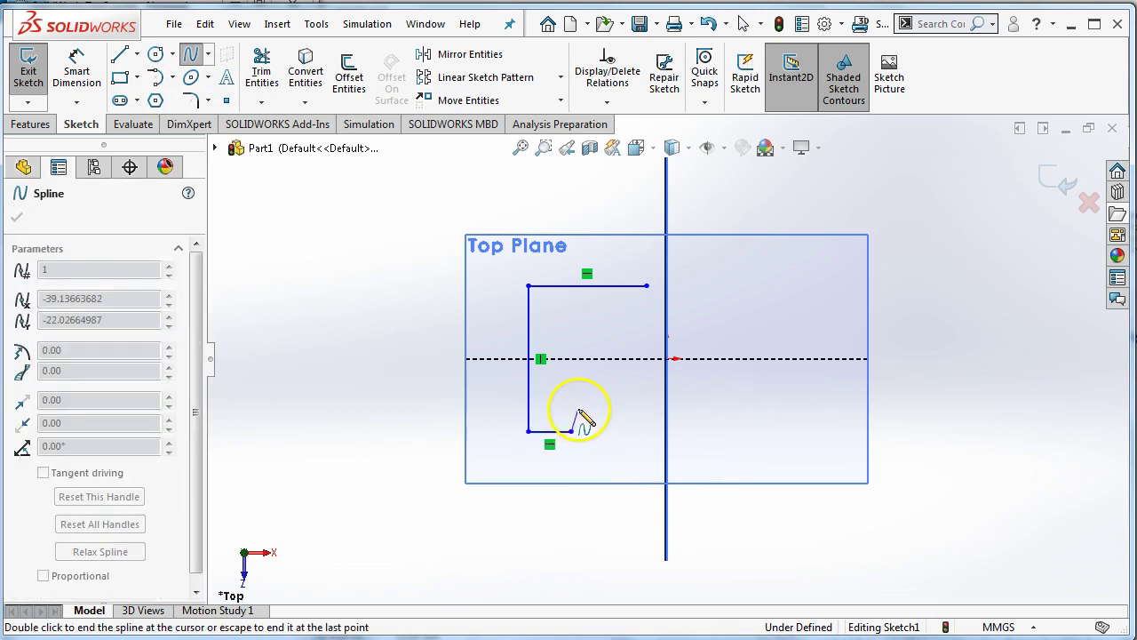
left_click(612, 394)
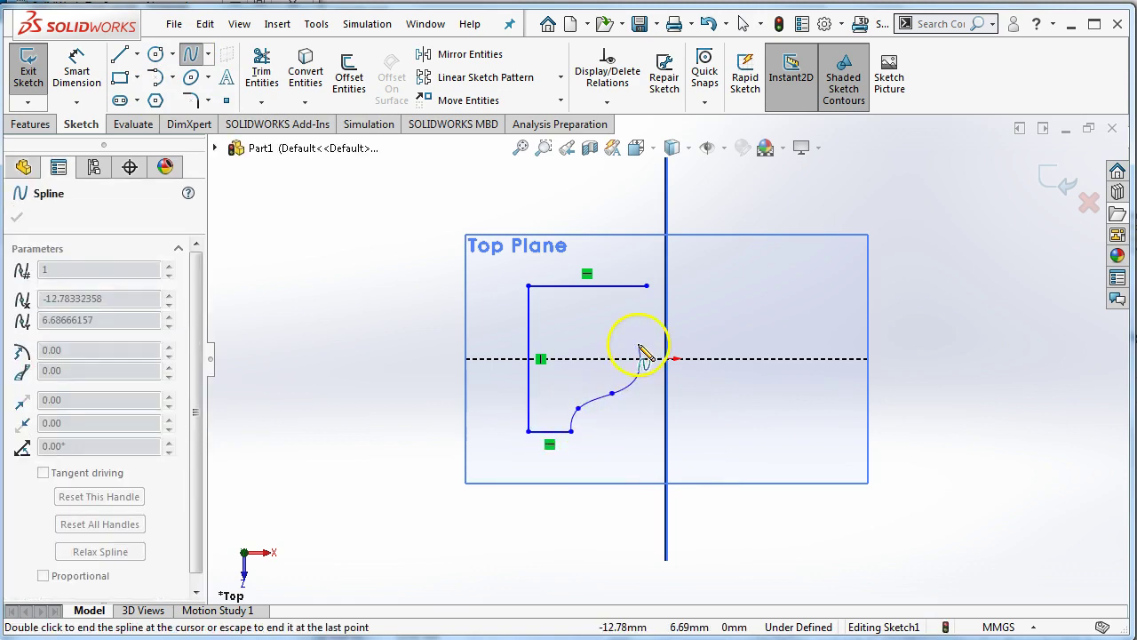
left_click(638, 344)
double_click(647, 286)
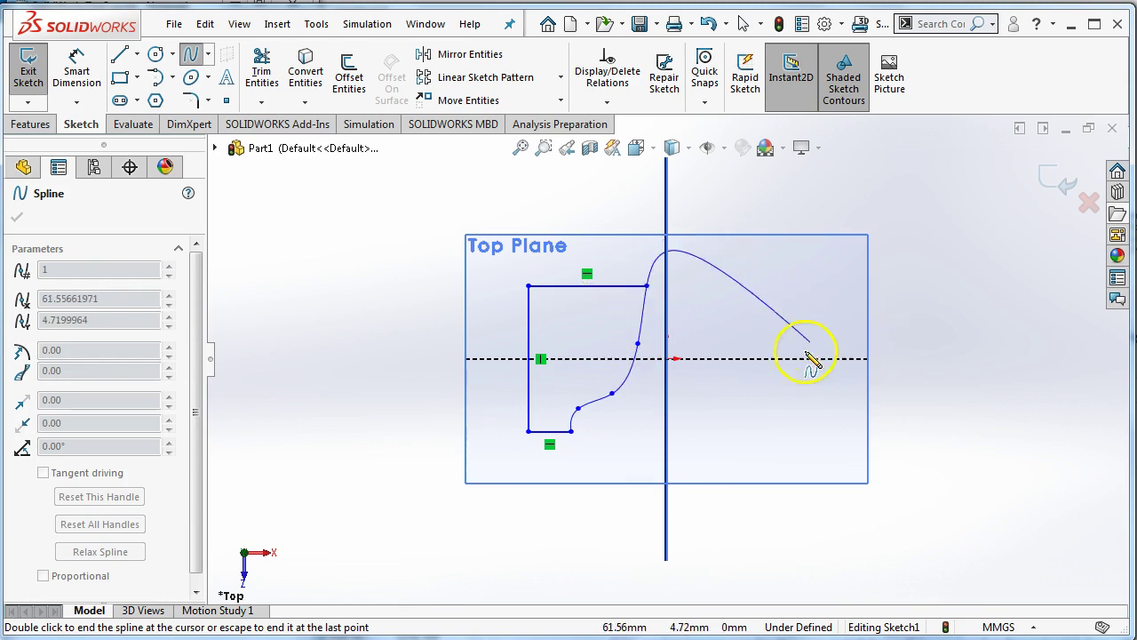
key("Escape")
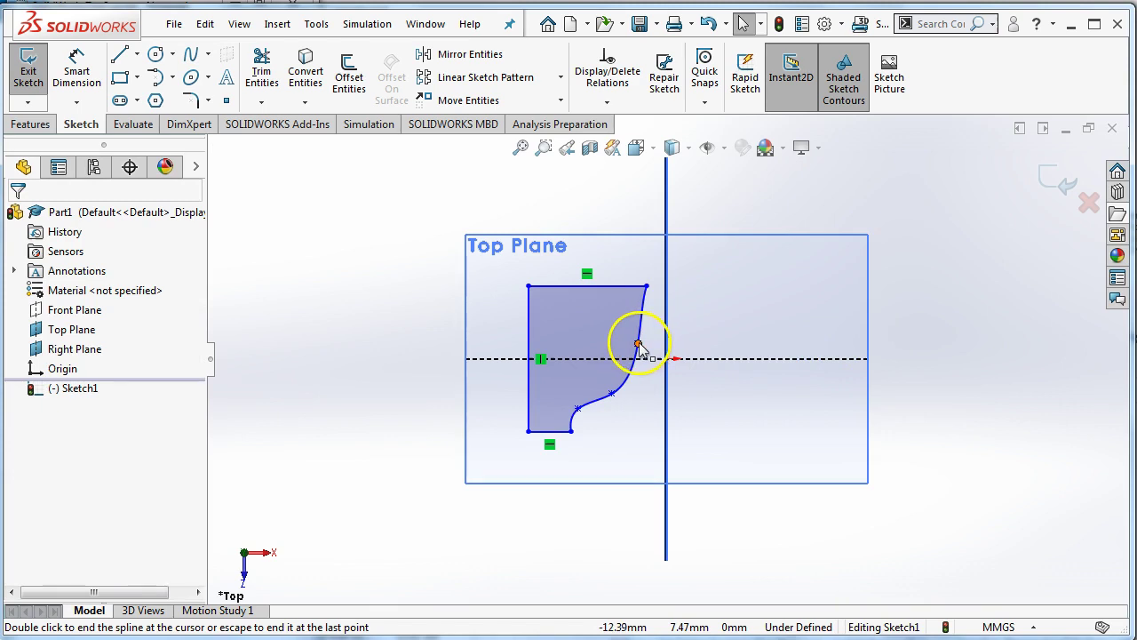
Reshape the spline by moving its uppermost intermediate point inward to X about -15.4 mm, and select the spline
double_click(637, 345)
left_click(638, 344)
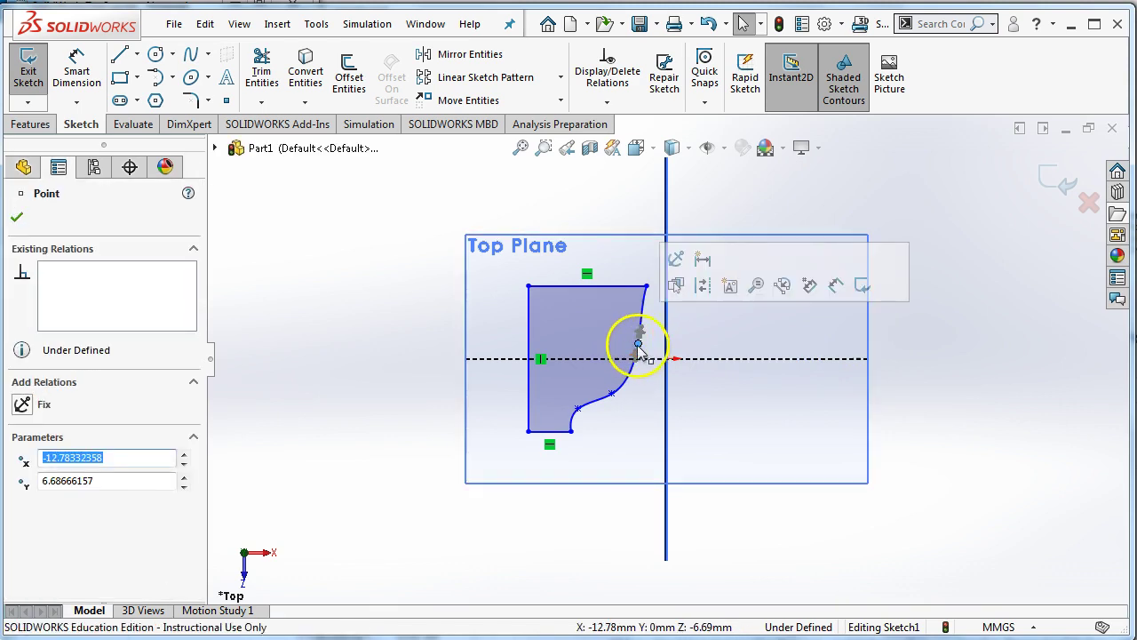
scroll(639, 351, "down", 4)
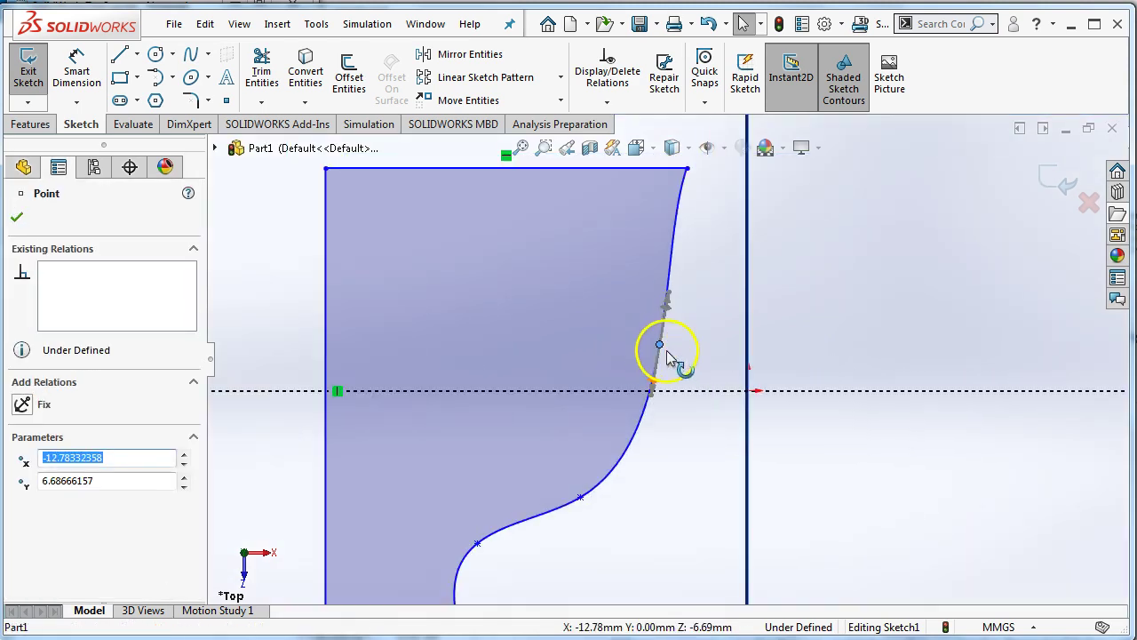
left_click(670, 358)
left_click(658, 344)
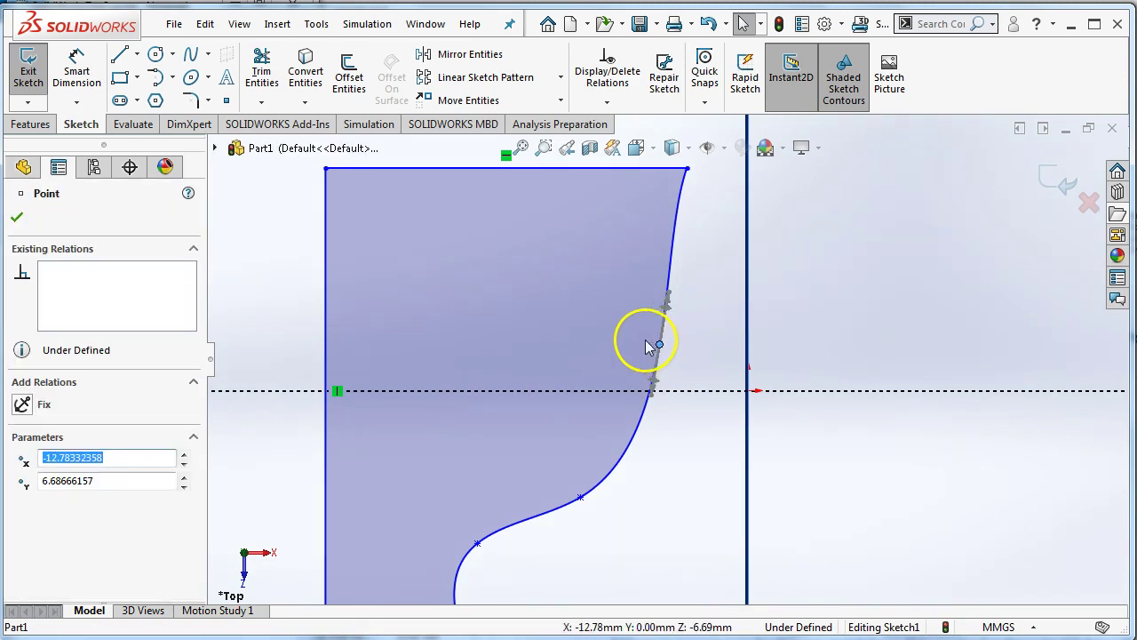
mouse_move(646, 341)
left_mouse_down()
mouse_move(630, 333)
mouse_move(673, 348)
mouse_move(642, 341)
mouse_move(648, 311)
mouse_move(642, 356)
left_mouse_up()
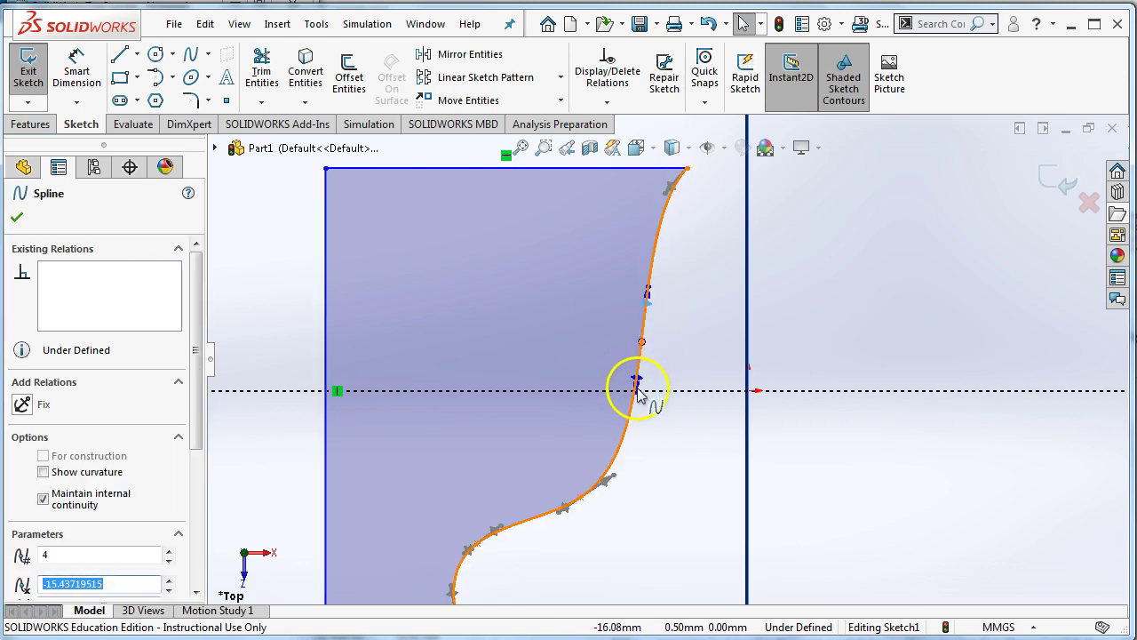
left_click(638, 391)
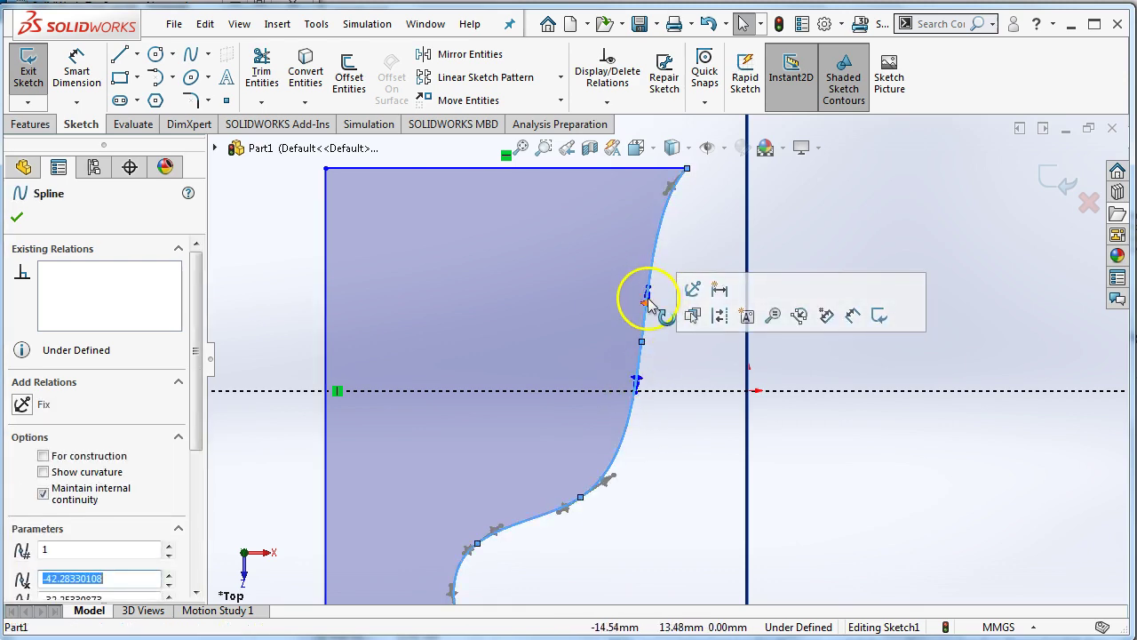
Fine-tune the tangent handle at the spline's uppermost intermediate point and deselect the spline
left_click_drag(648, 299, 672, 294)
left_click(699, 261)
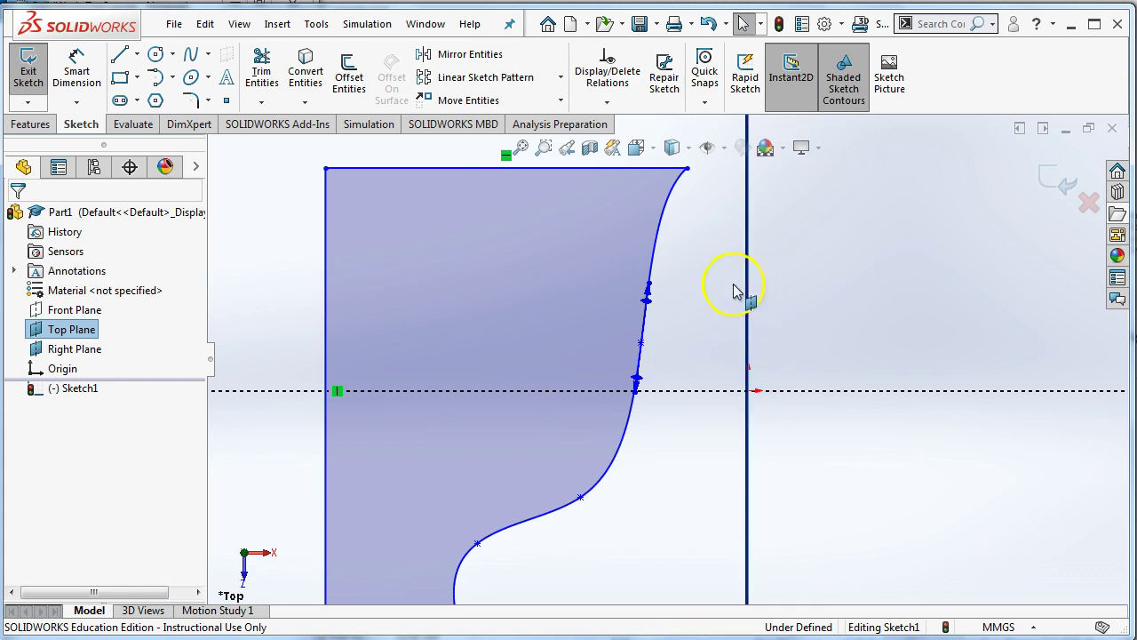
scroll(680, 276, "down", 1)
scroll(681, 276, "up", 4)
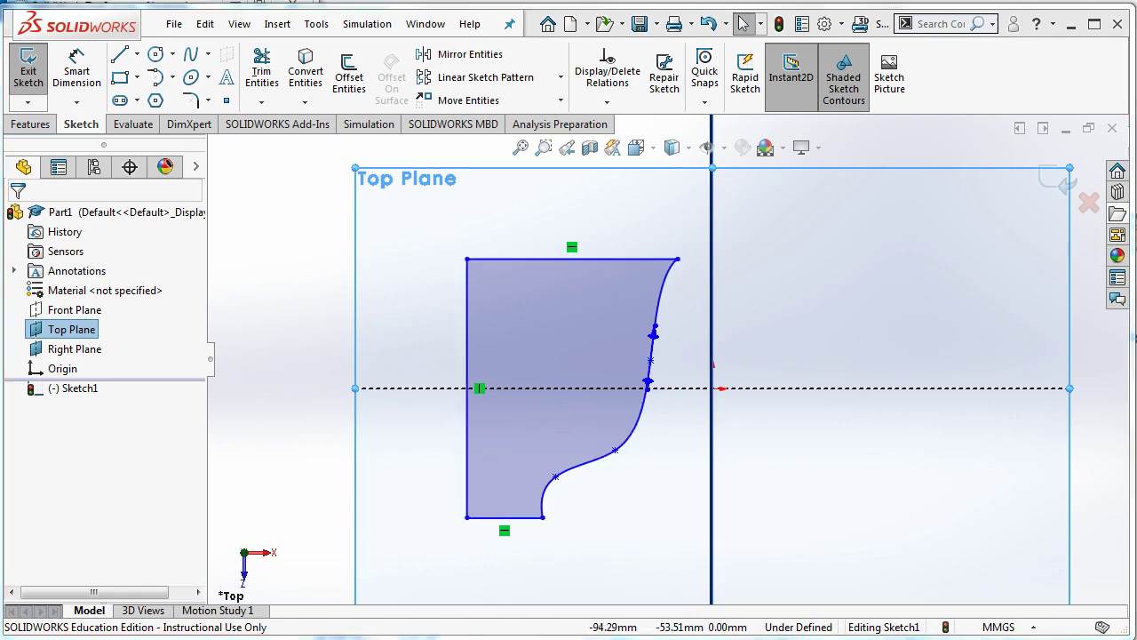
Check the Notepad notes, return to SOLIDWORKS, and revolve the cup profile 360 degrees about its straight side line
key("alt+Tab")
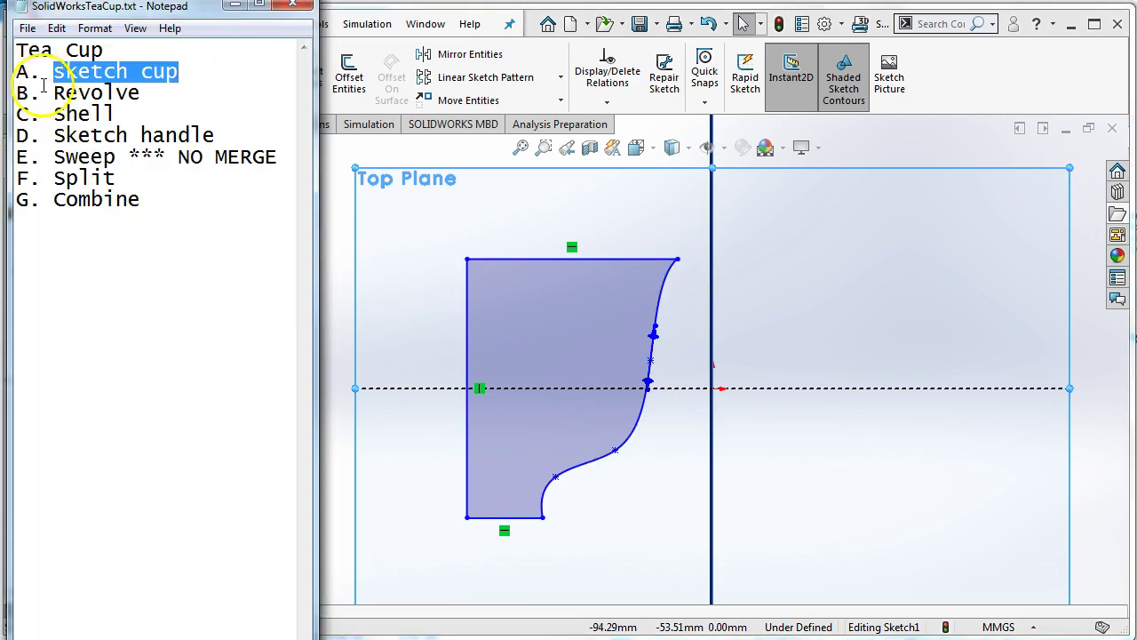
left_click(676, 458)
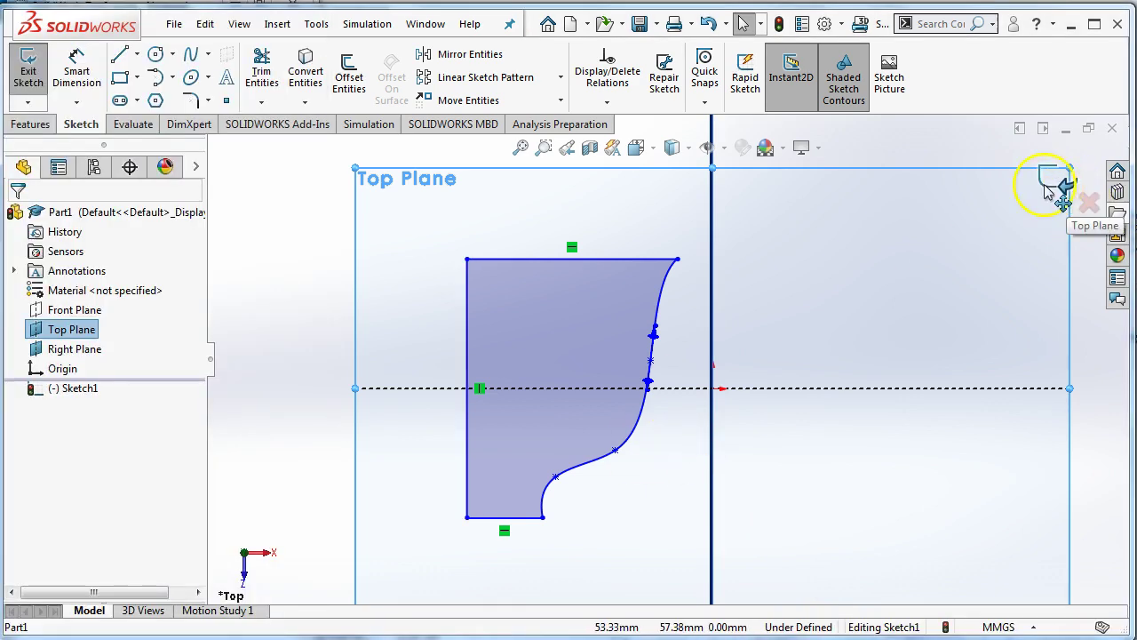
left_click(23, 125)
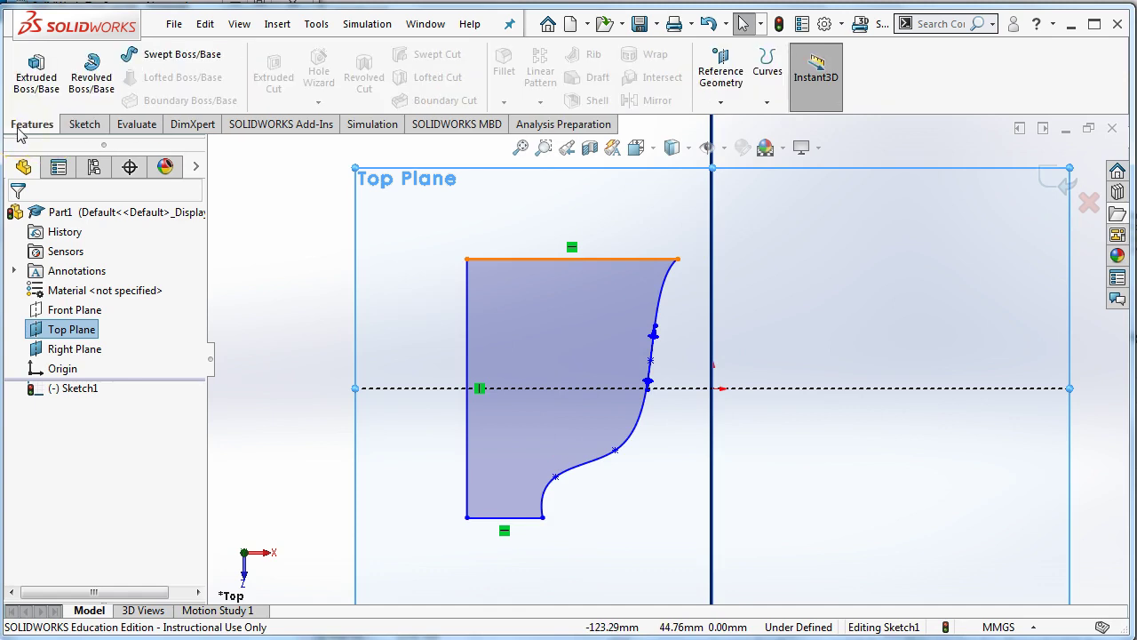
left_click(90, 73)
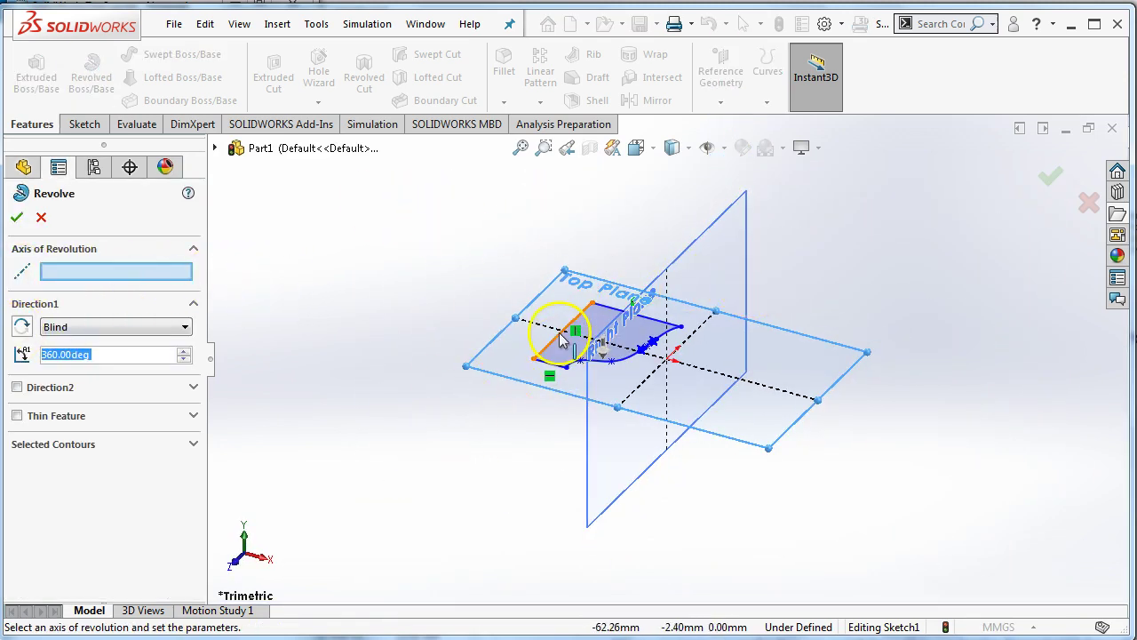
left_click(556, 345)
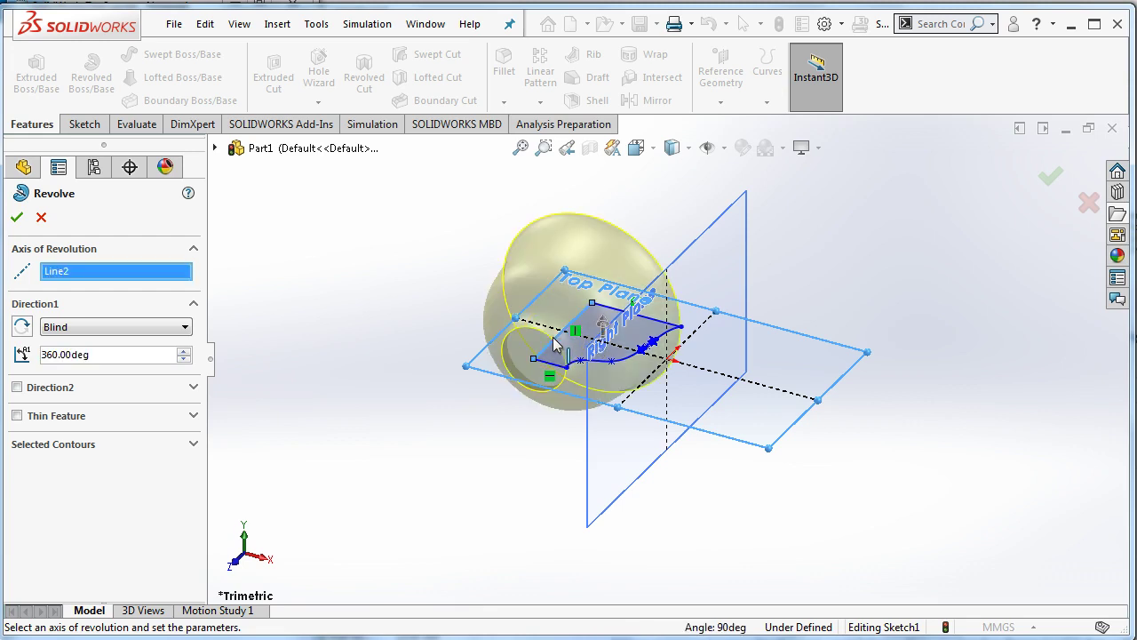
middle_click_drag(724, 342, 614, 414)
left_click(1052, 179)
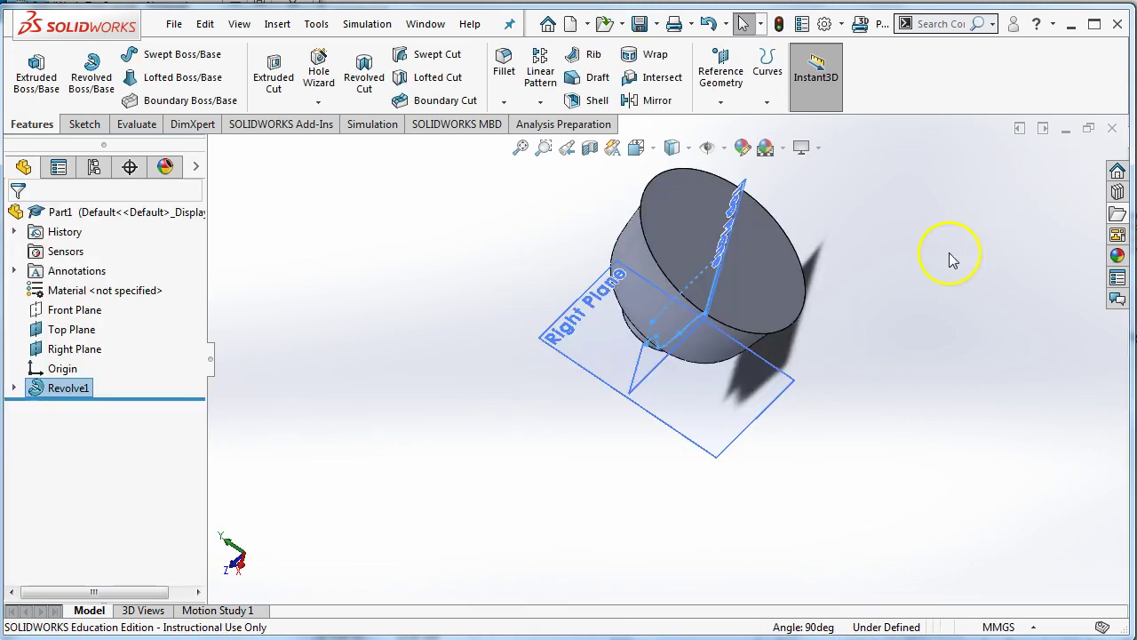
Shell the revolved body to a 1 mm wall thickness, removing the large flat face at the cup's rim
middle_click_drag(949, 257, 995, 320)
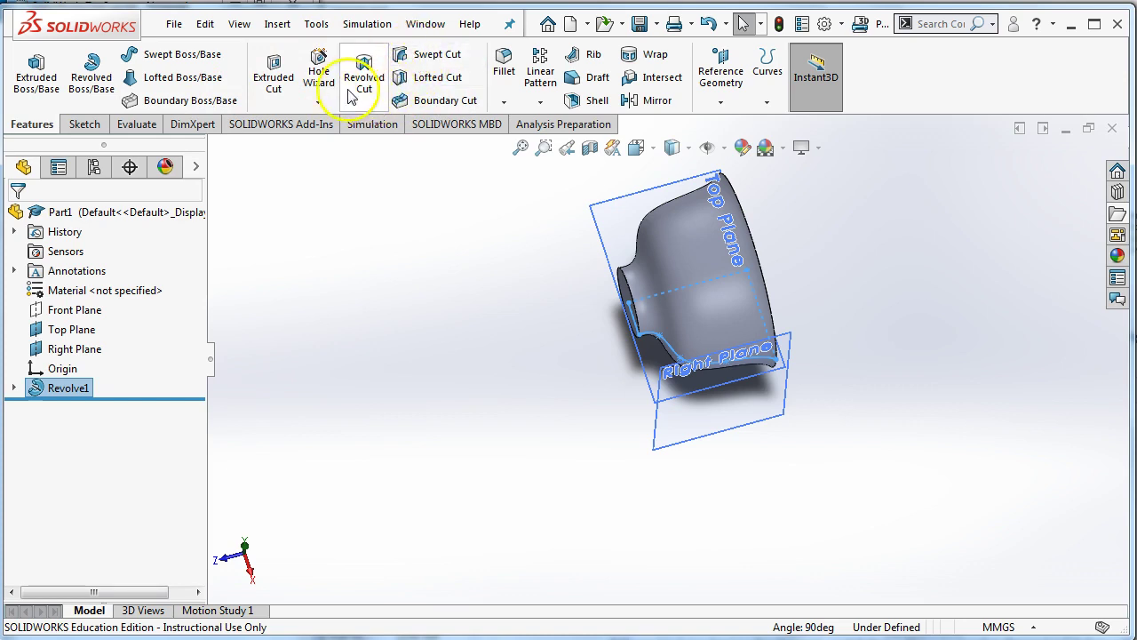
middle_click_drag(482, 294, 640, 226)
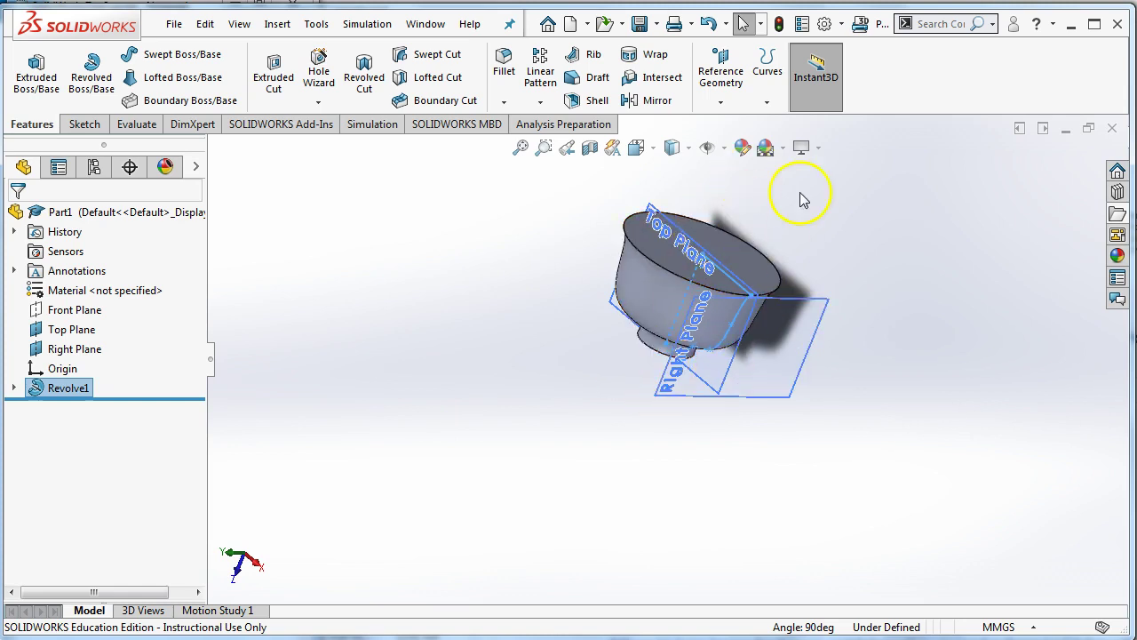
middle_click_drag(591, 383, 610, 533)
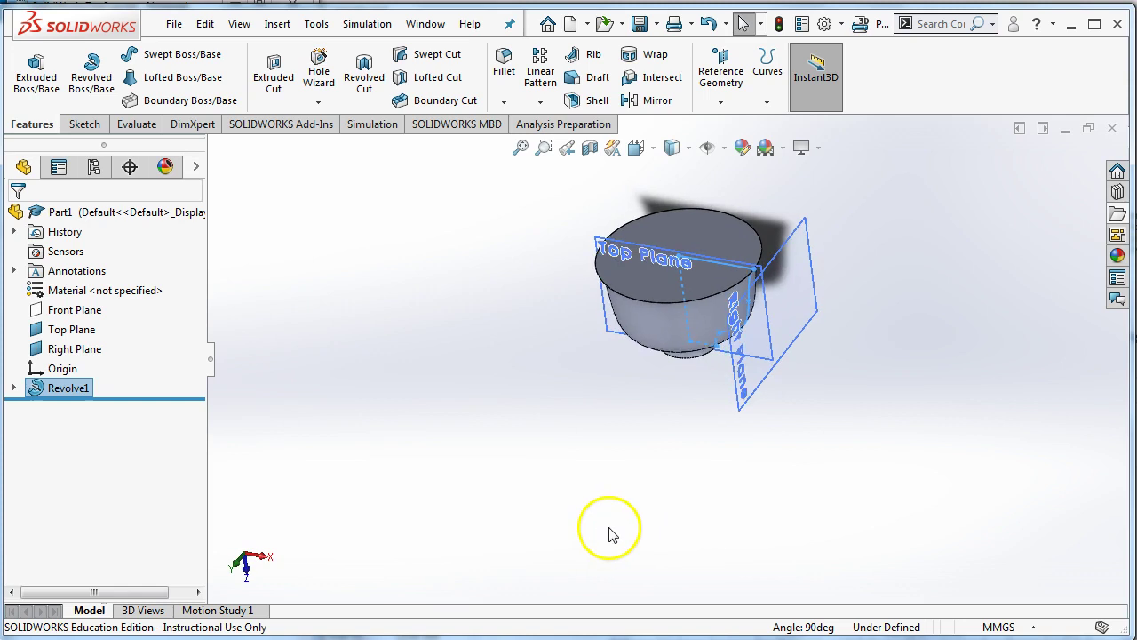
left_click(574, 100)
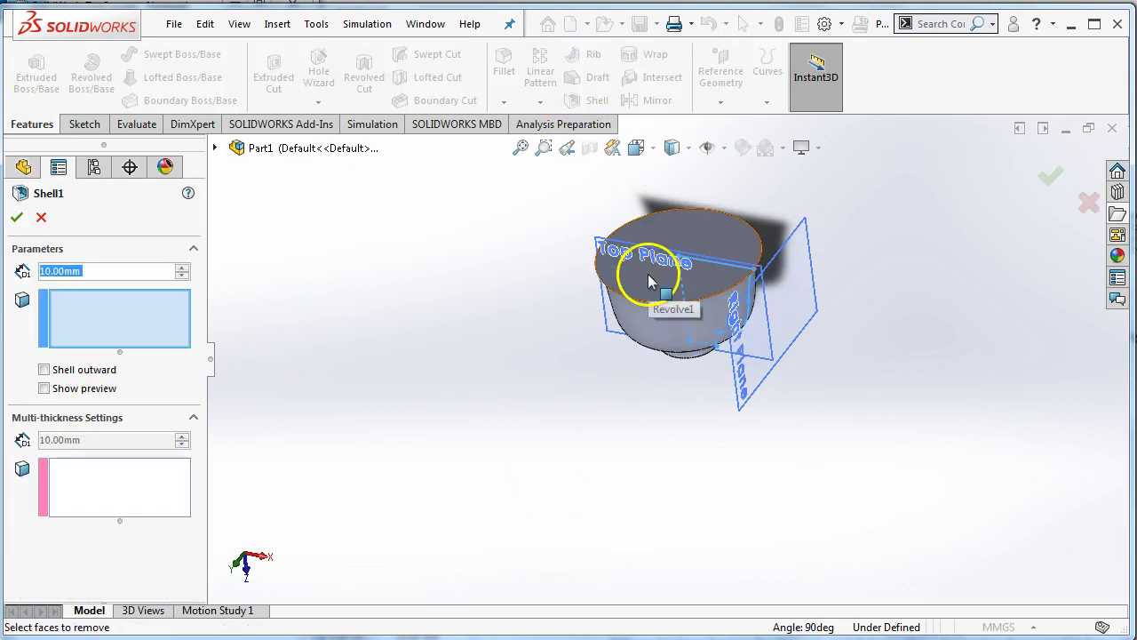
left_click(630, 279)
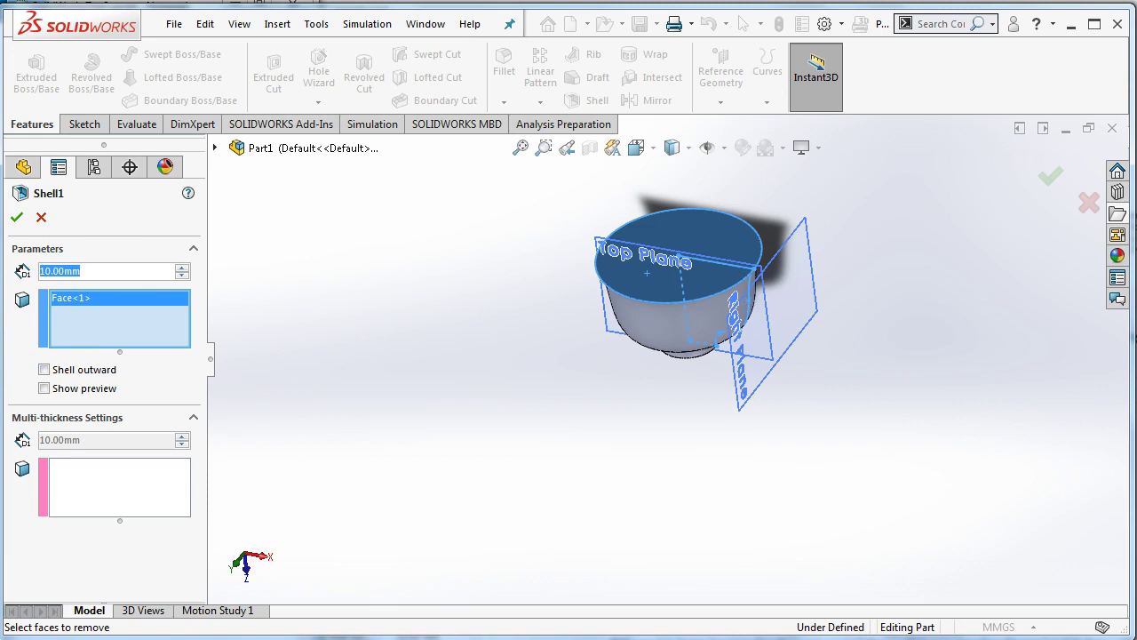
type("1")
key("Return")
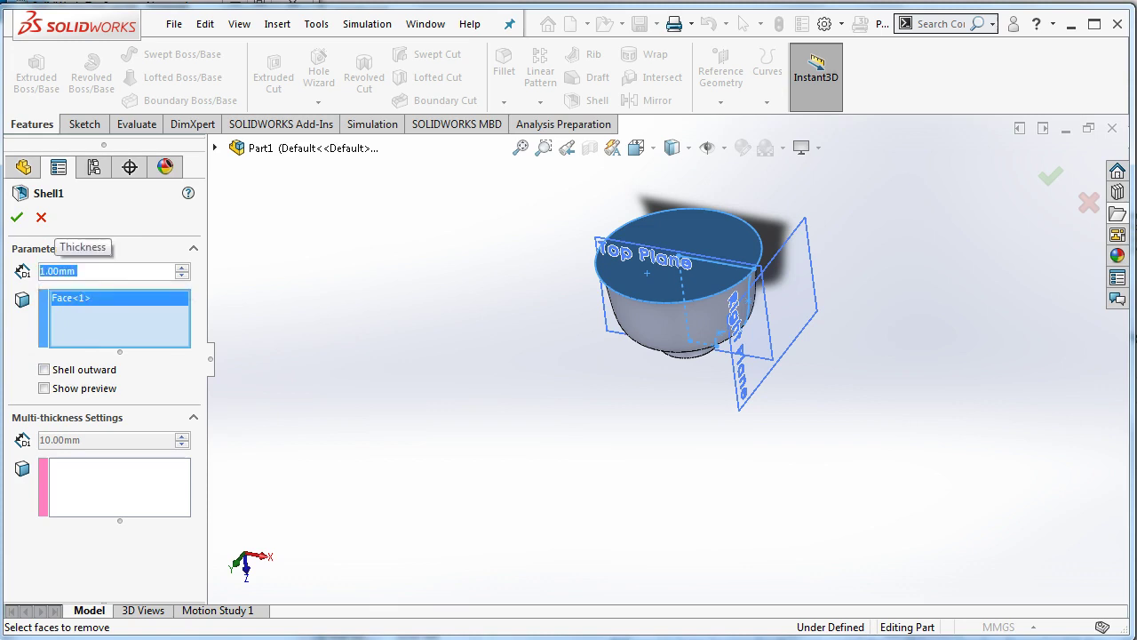
left_click(16, 217)
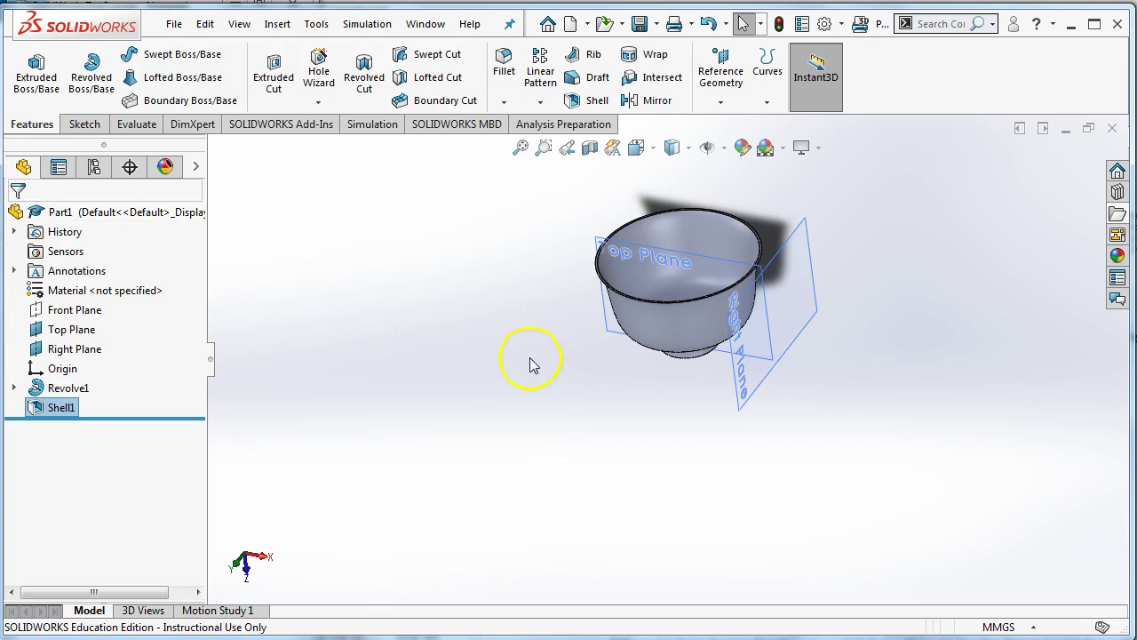
Examine the shelled cup from inside and outside, consult the Notepad notes, and return to the part in SOLIDWORKS
middle_click_drag(536, 363, 546, 398)
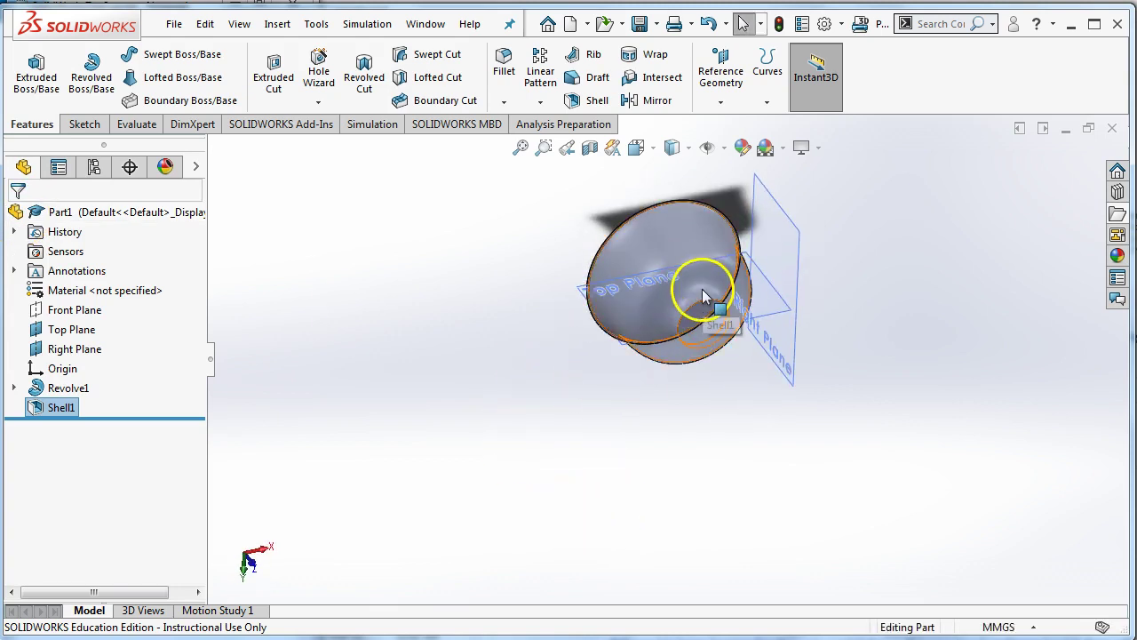
middle_click_drag(704, 296, 779, 216)
scroll(750, 320, "up", 6)
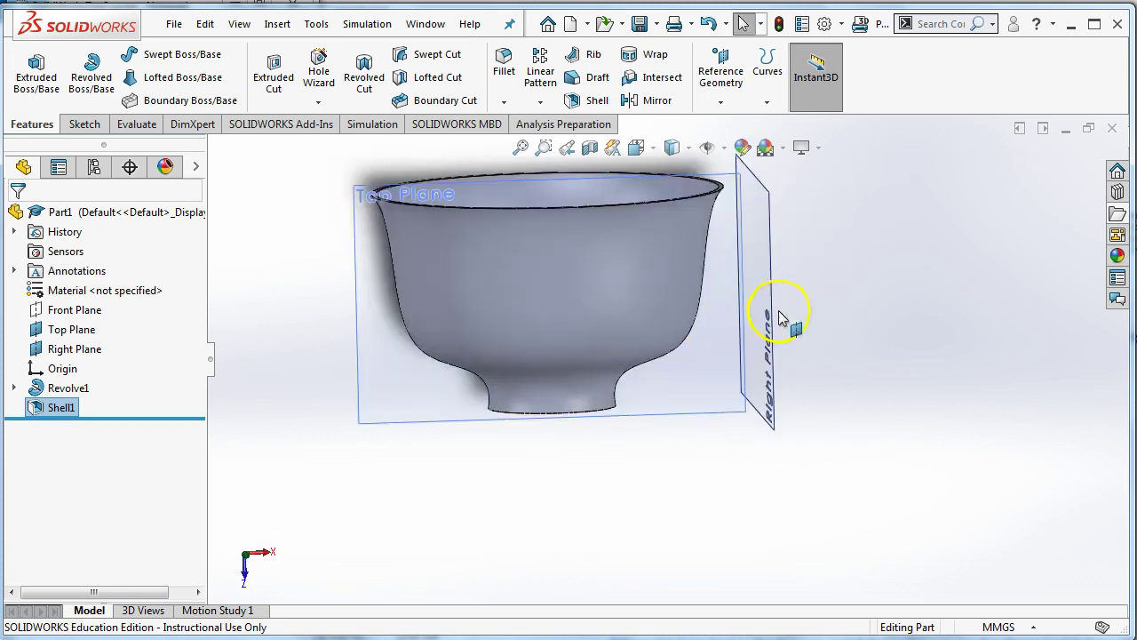
scroll(711, 318, "down", 5)
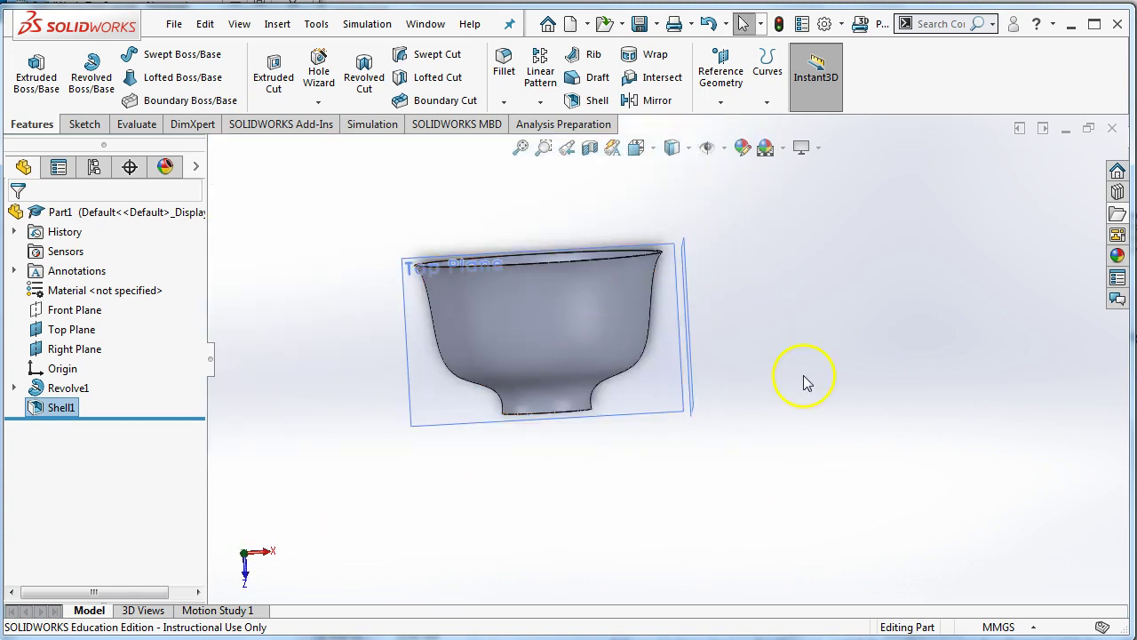
key("alt+Tab")
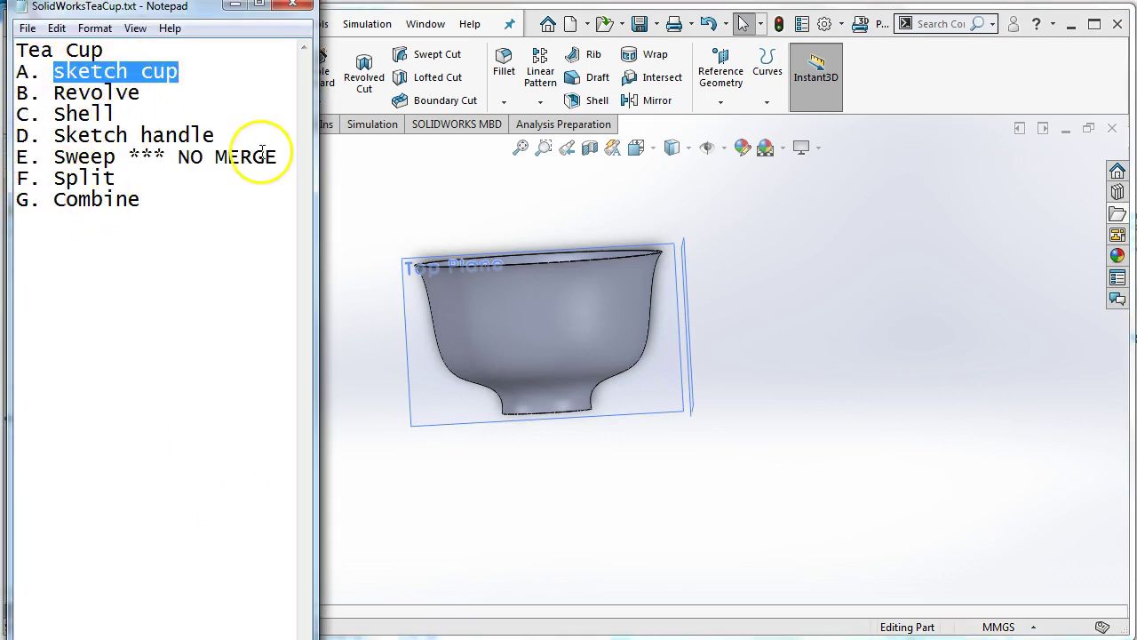
left_click(659, 418)
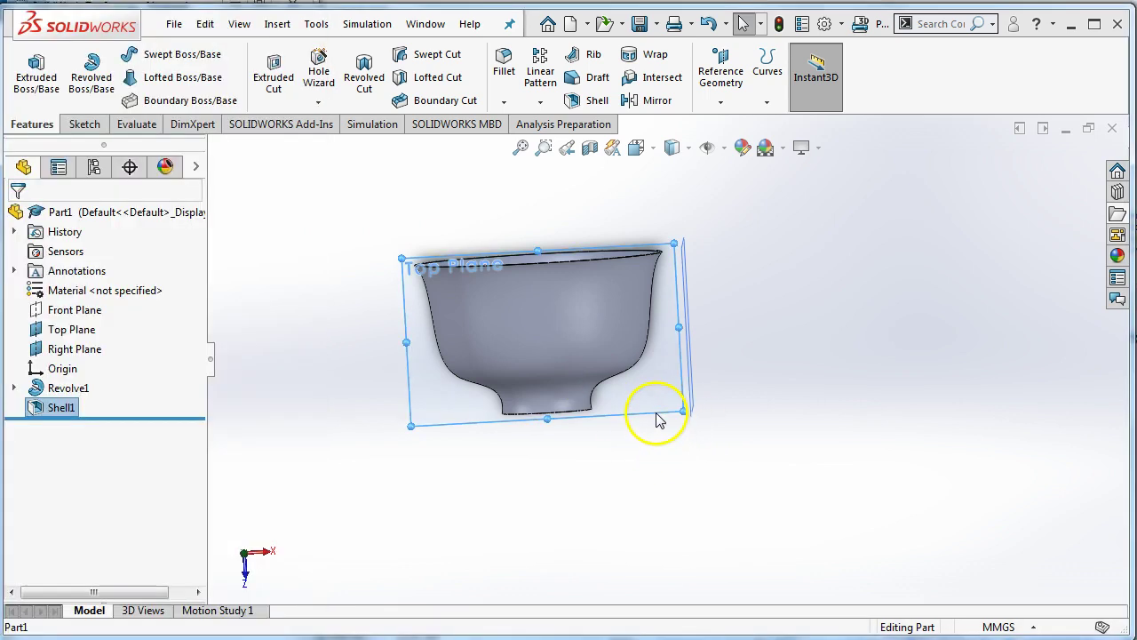
Sketch a six-point handle spline on the Top Plane, starting inside the upper wall, looping outside the cup, and ending inside the lower wall
left_click(814, 361)
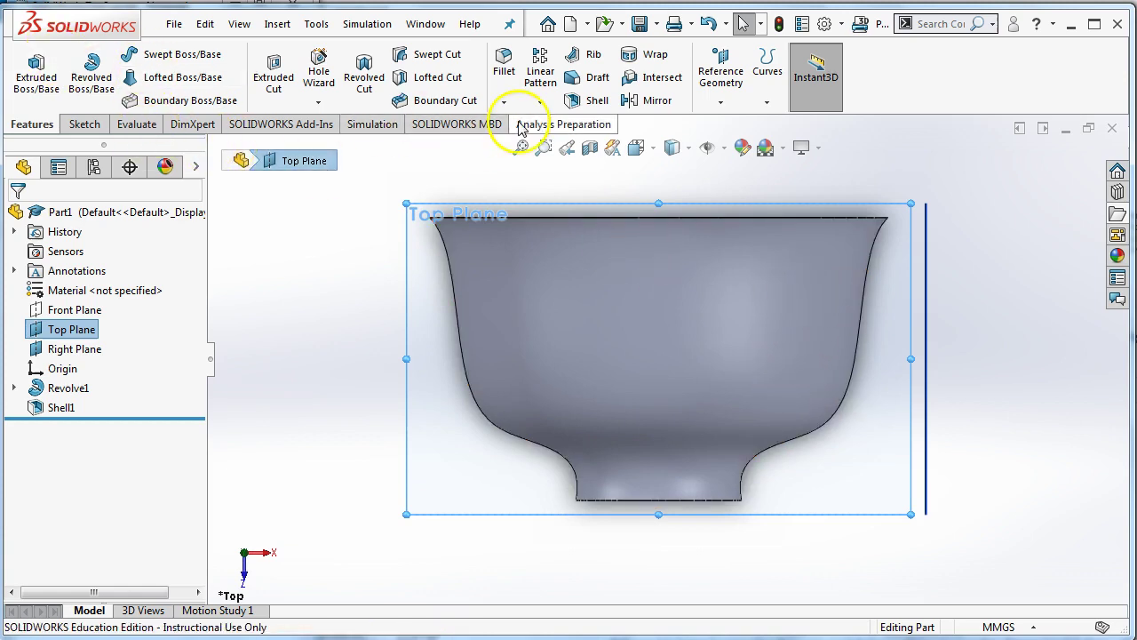
left_click(84, 123)
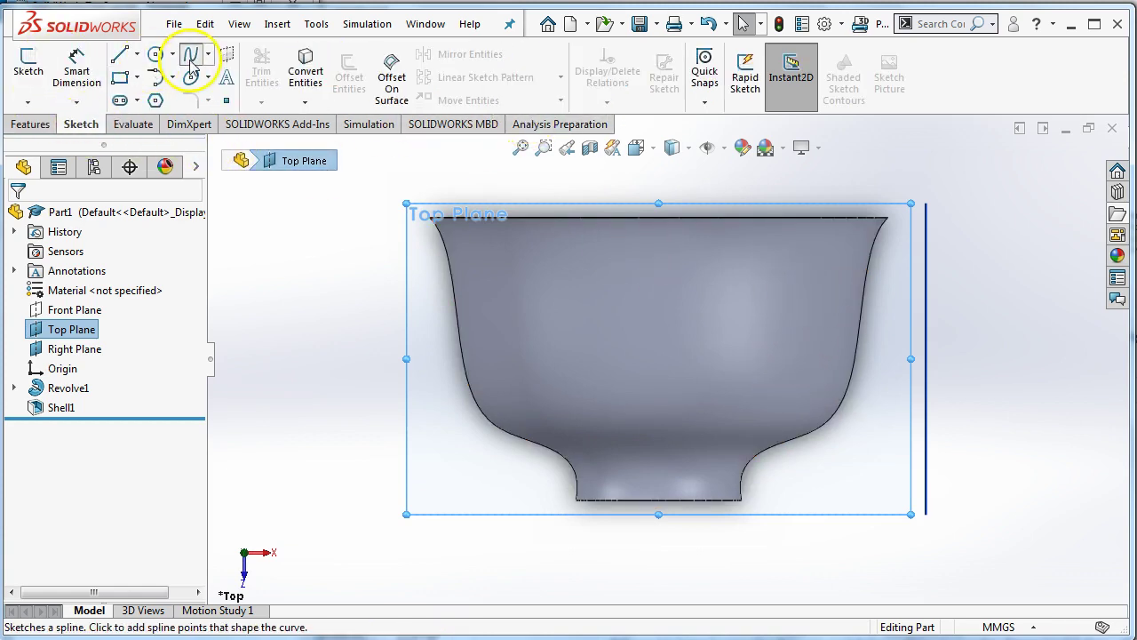
left_click(191, 55)
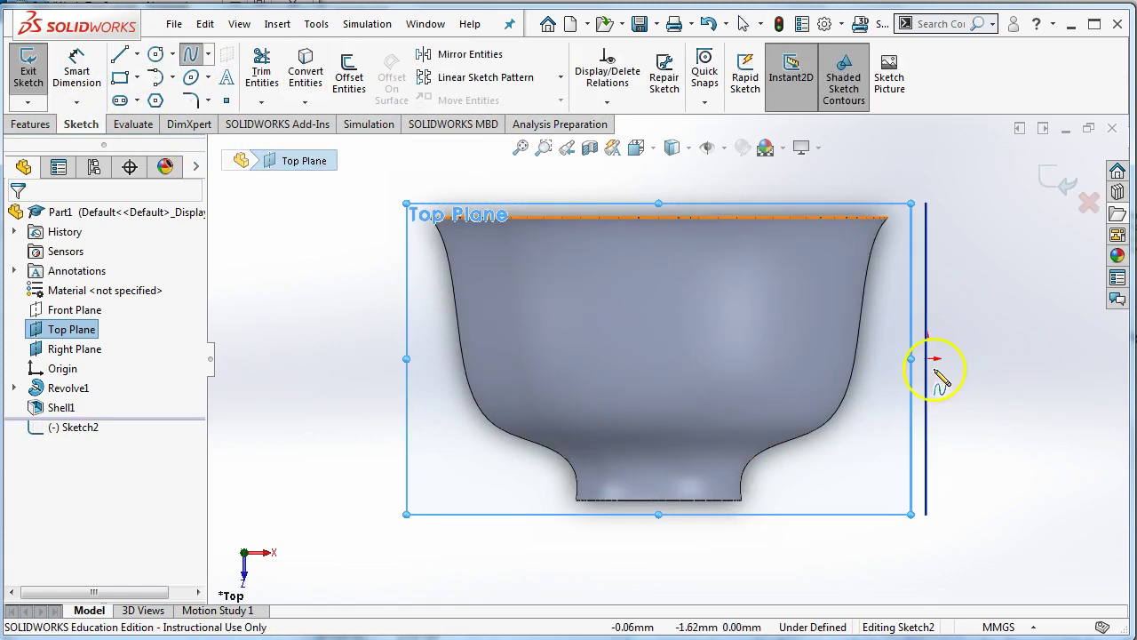
left_click(815, 282)
left_click(902, 259)
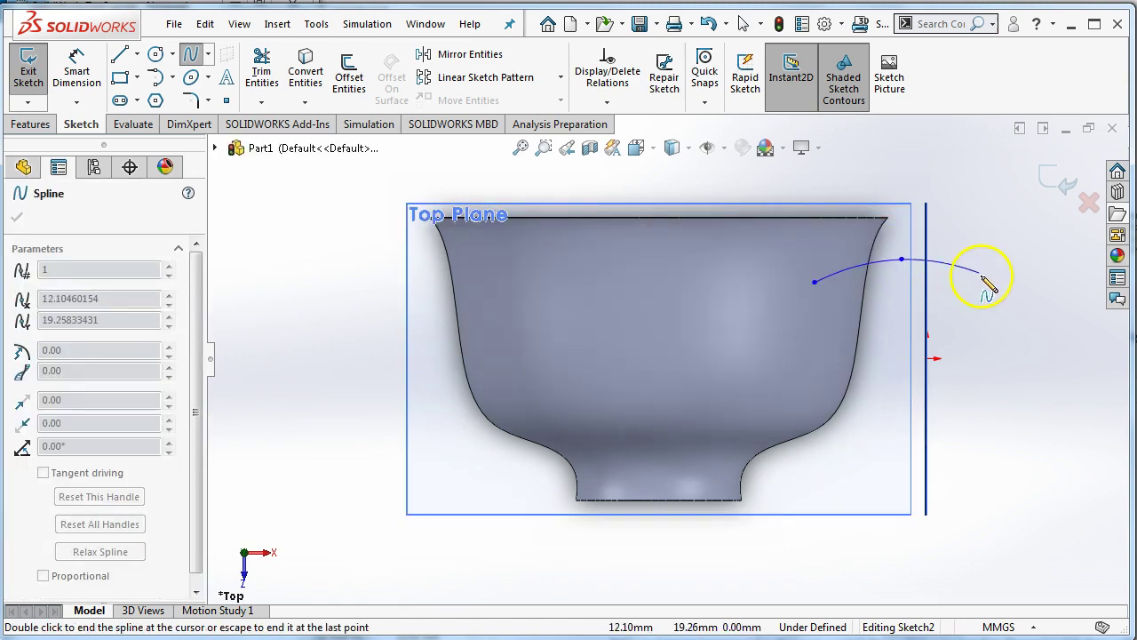
left_click(1003, 299)
left_click(987, 426)
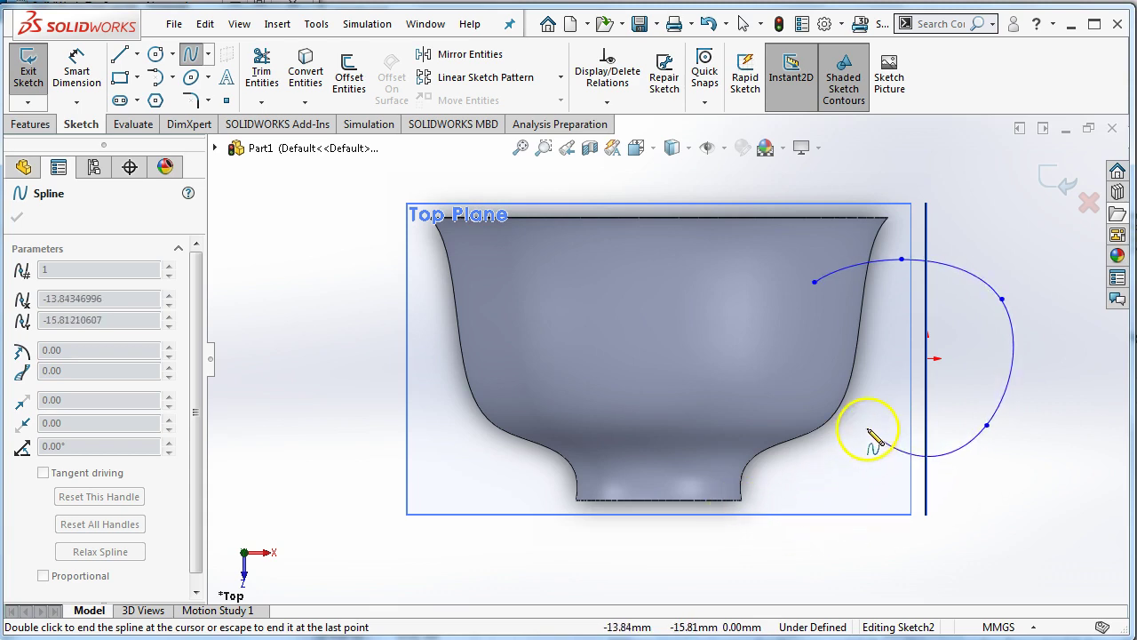
left_click(867, 430)
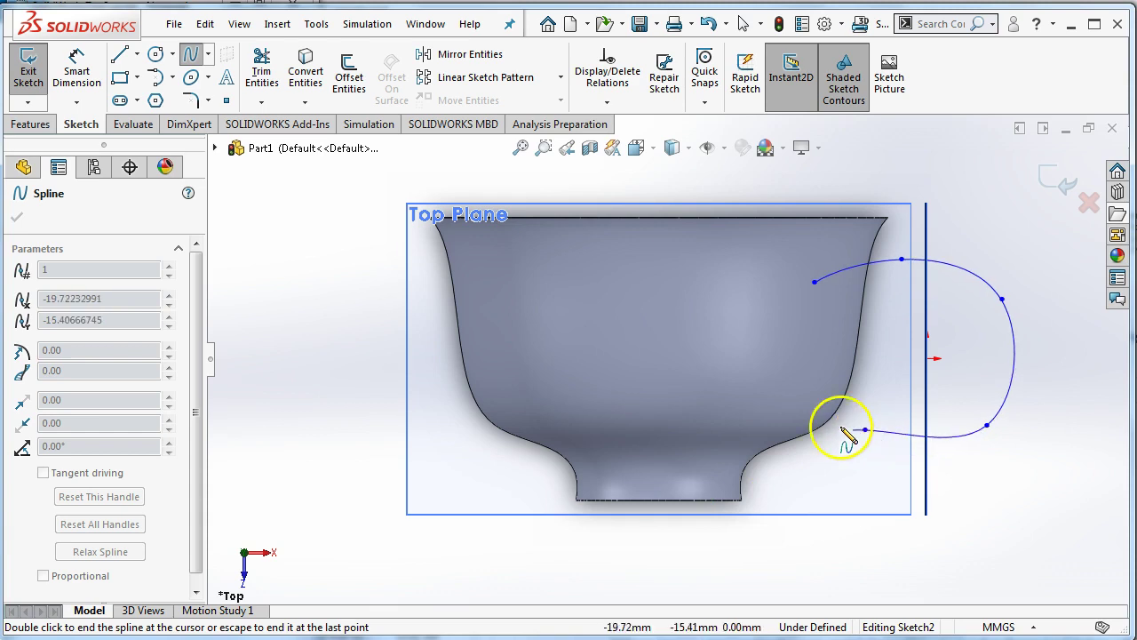
left_click(762, 409)
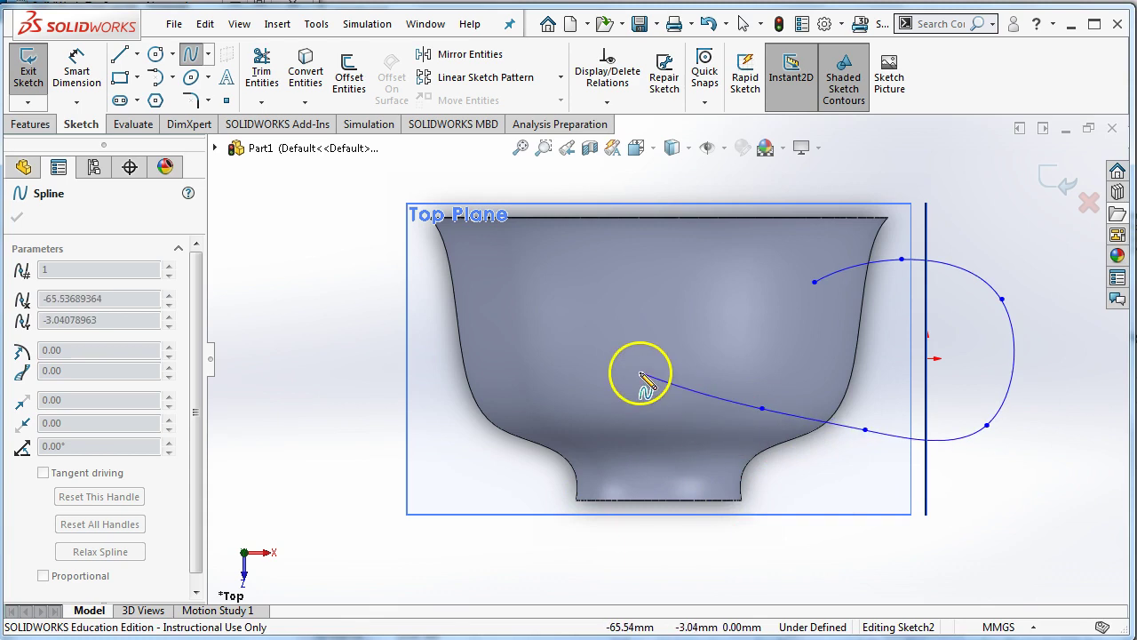
key("Escape")
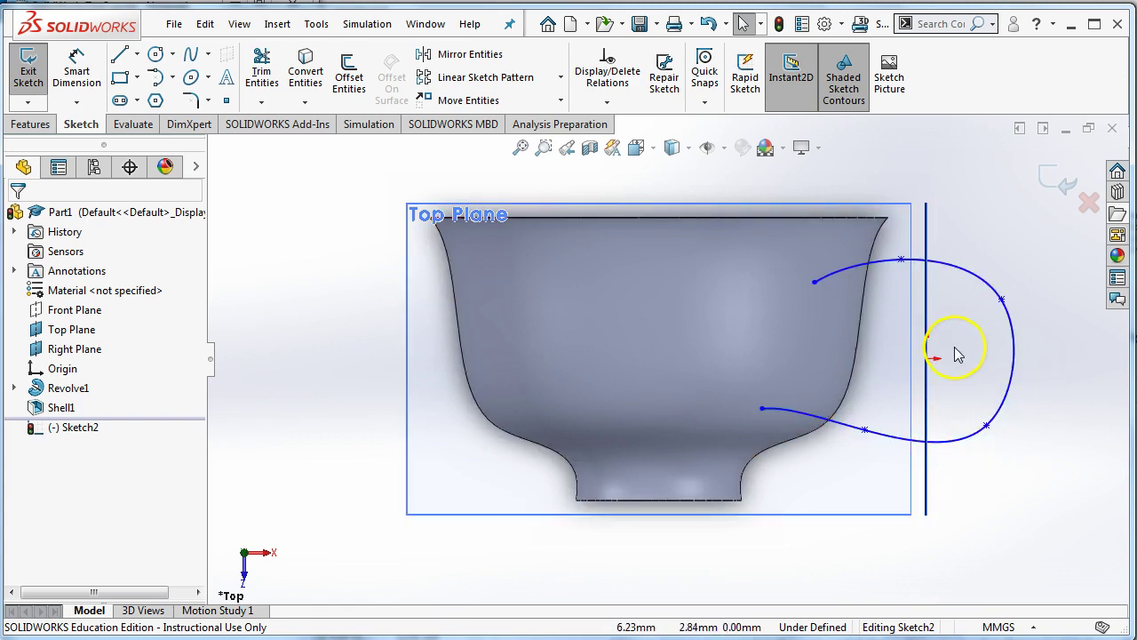
Exit the handle path sketch, select the Right Plane, and orient the view normal to it
middle_click_drag(954, 346, 915, 246)
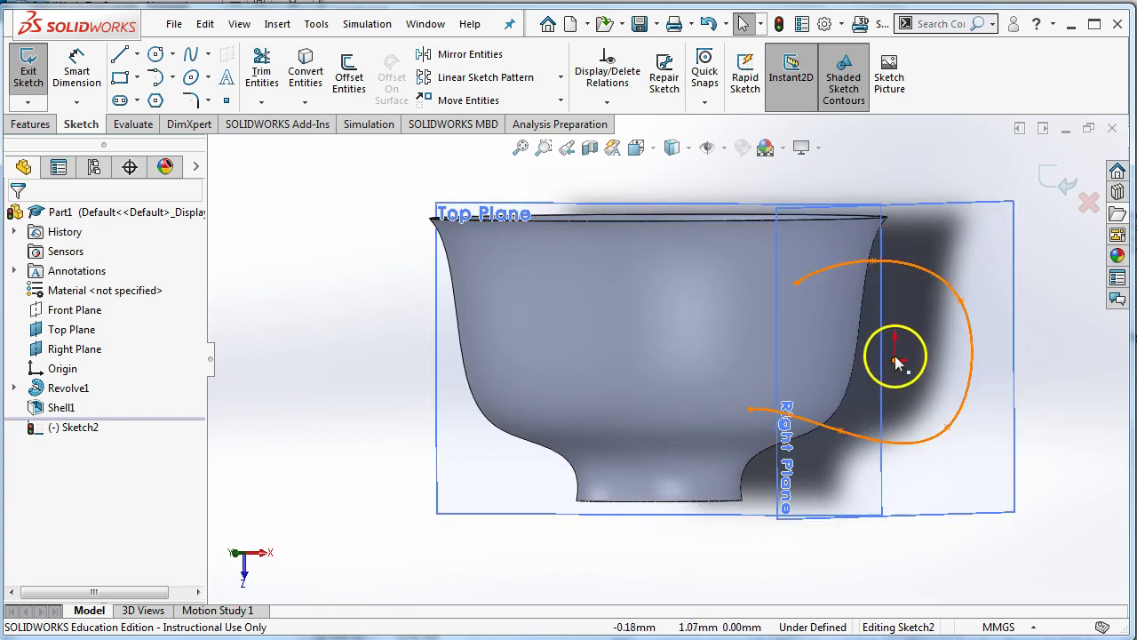
key("ctrl+shift+z")
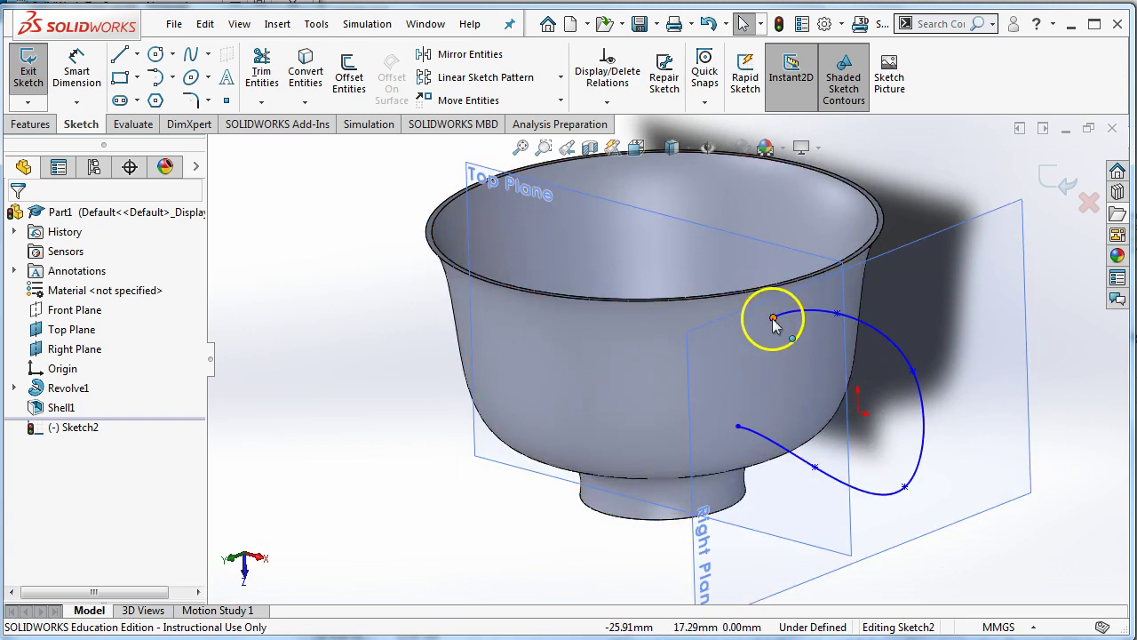
middle_click_drag(762, 335, 787, 347)
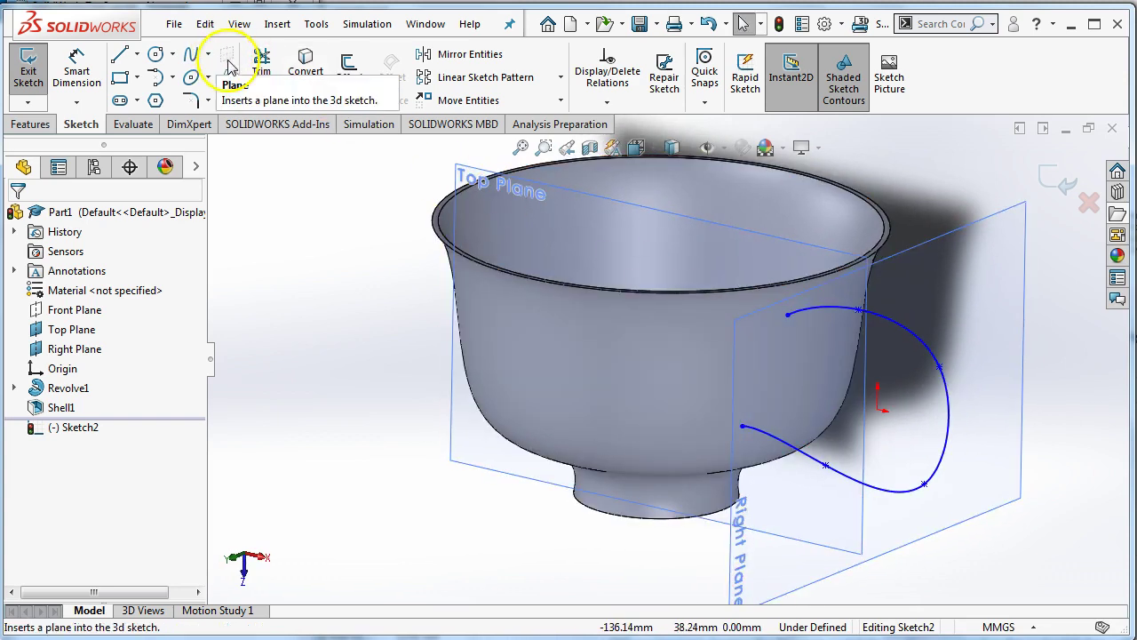
left_click(1049, 189)
left_click(1010, 264)
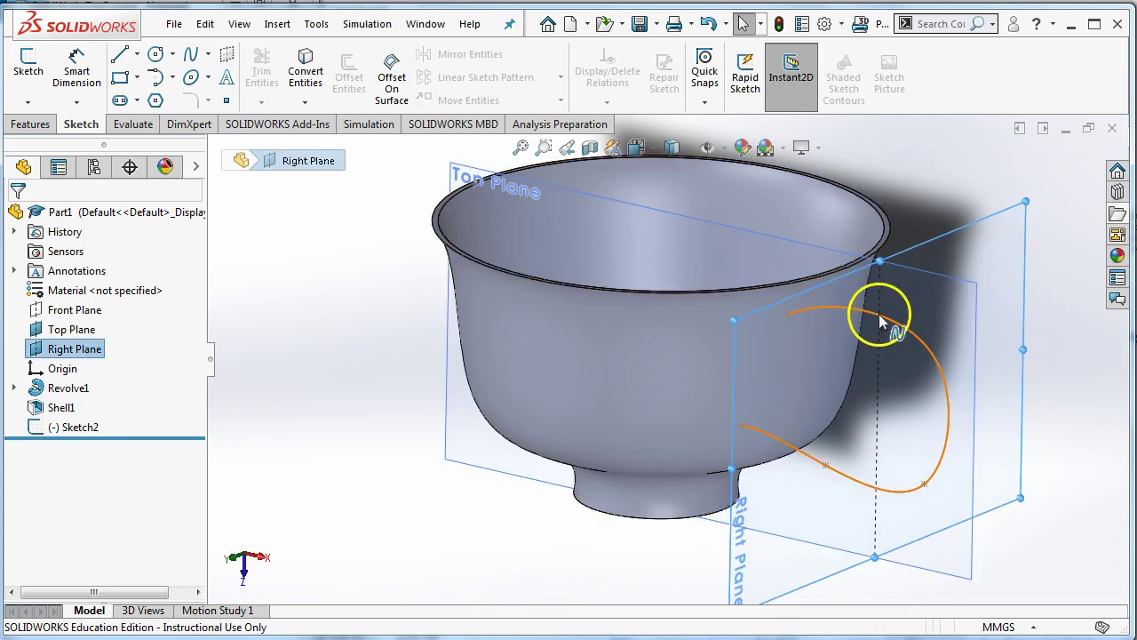
middle_click_drag(893, 320, 815, 331)
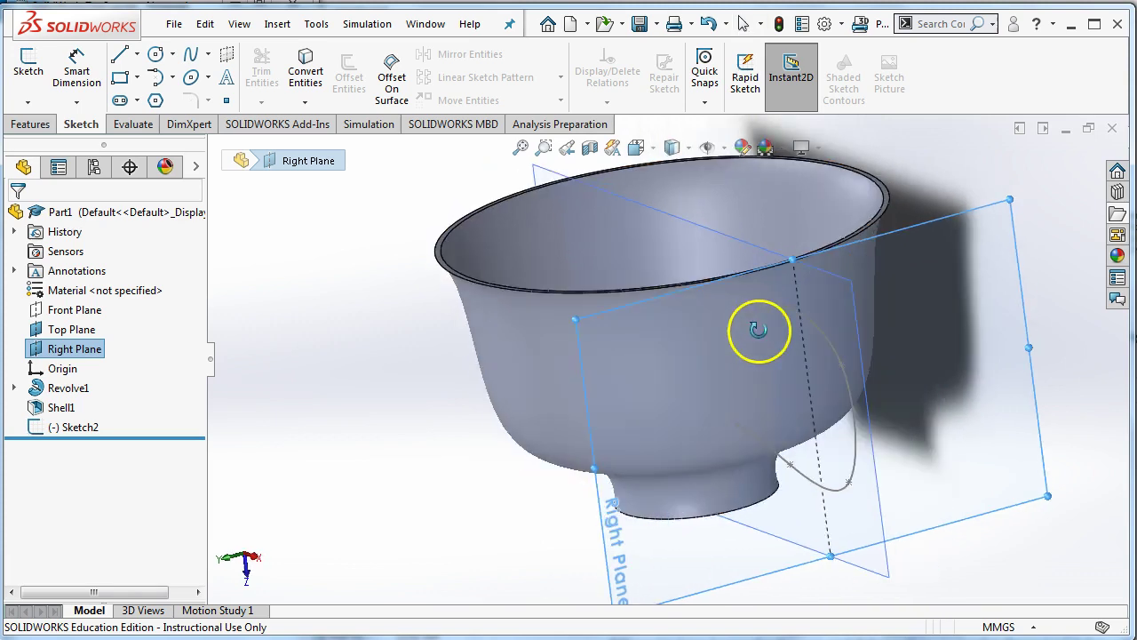
middle_click_drag(758, 330, 729, 323)
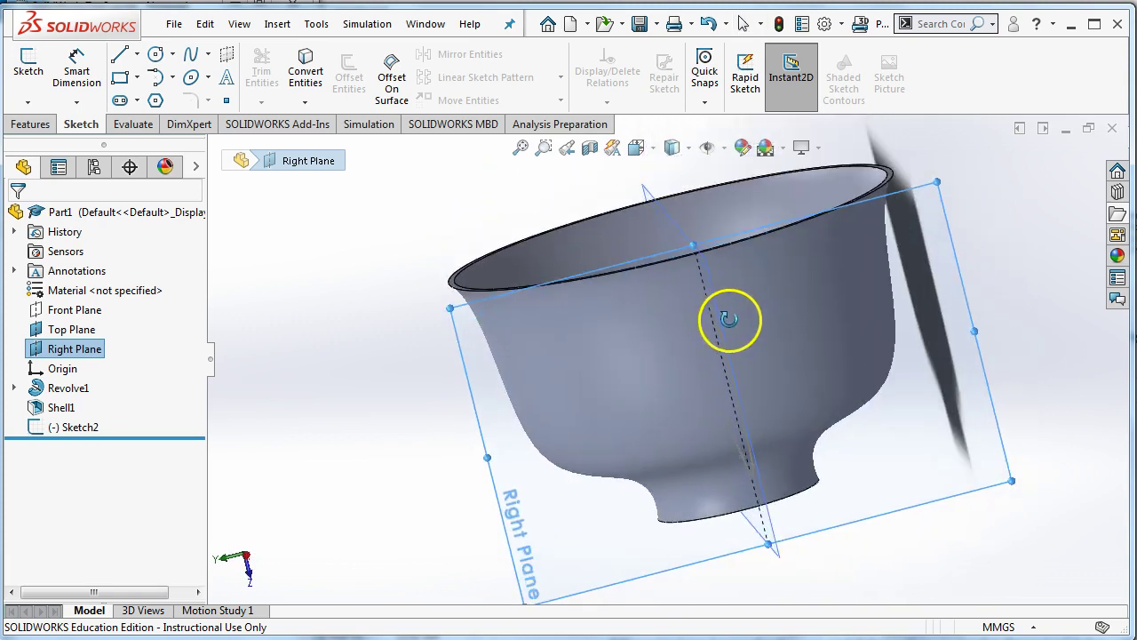
left_click(562, 586)
left_click(721, 528)
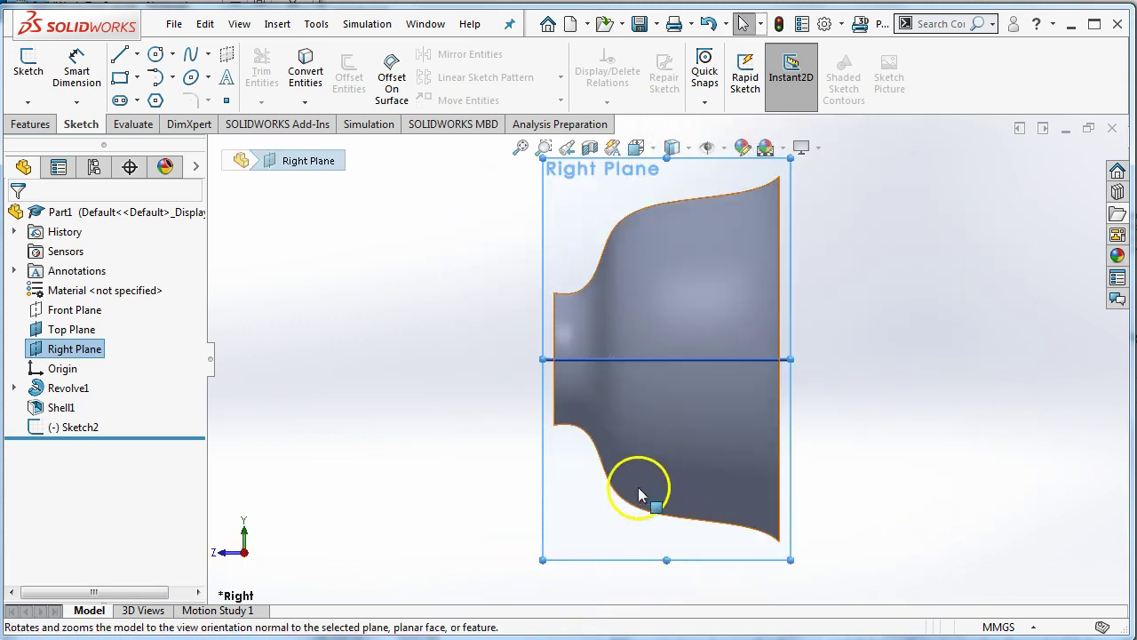
Sketch a hexagon with an inscribed circle about 6 mm in diameter on the Right Plane near the cup's rim, and exit the sketch
scroll(738, 355, "down", 5)
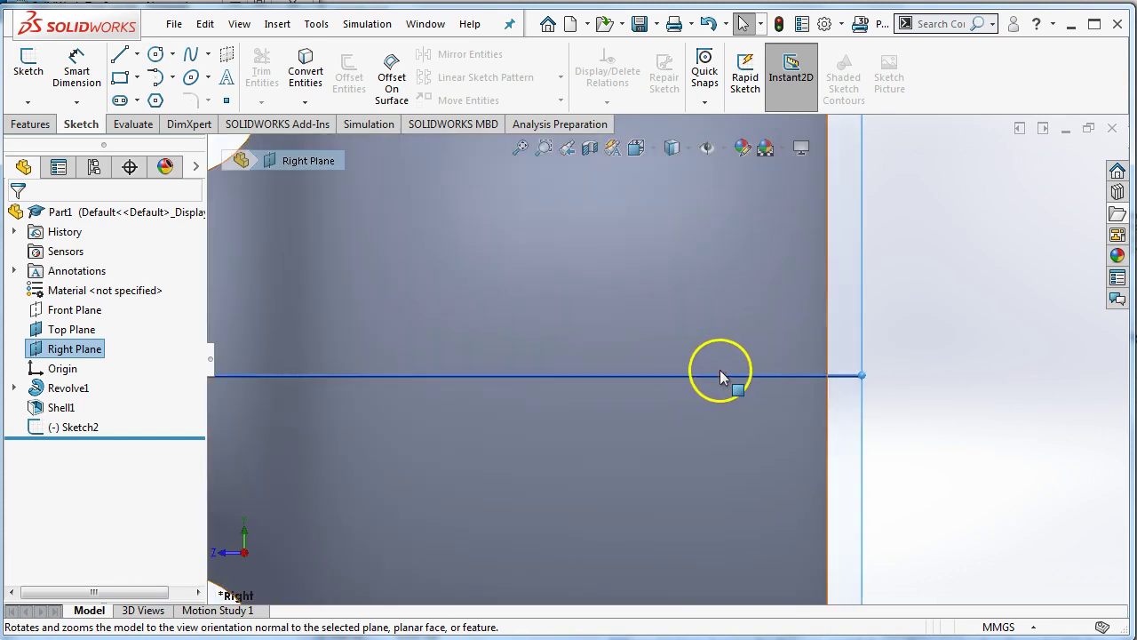
left_click(155, 100)
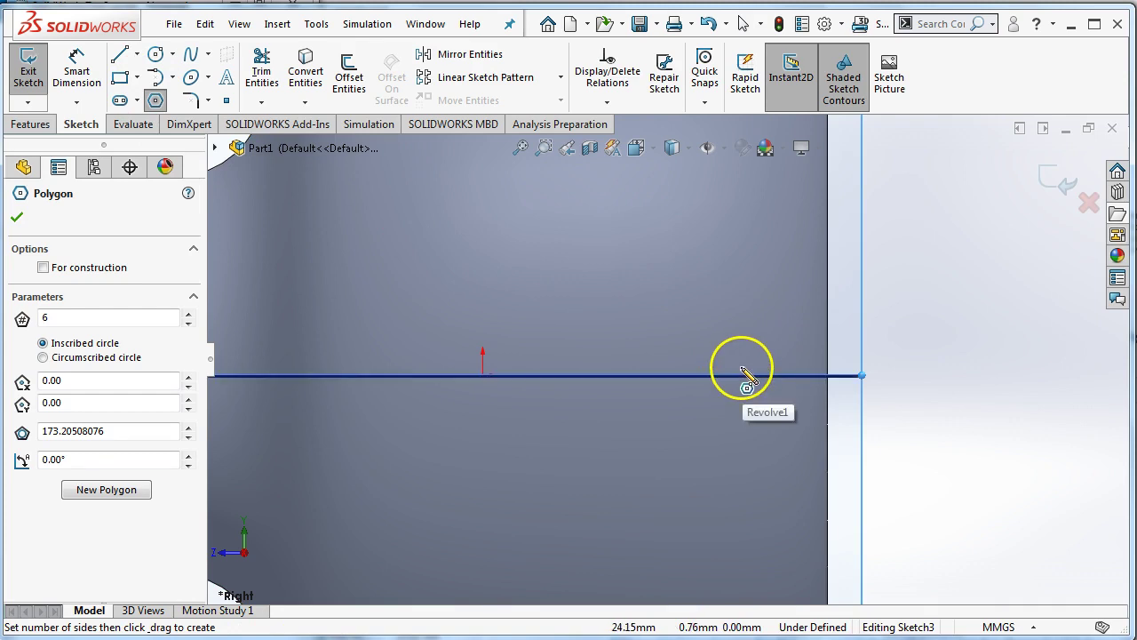
left_click_drag(733, 360, 735, 399)
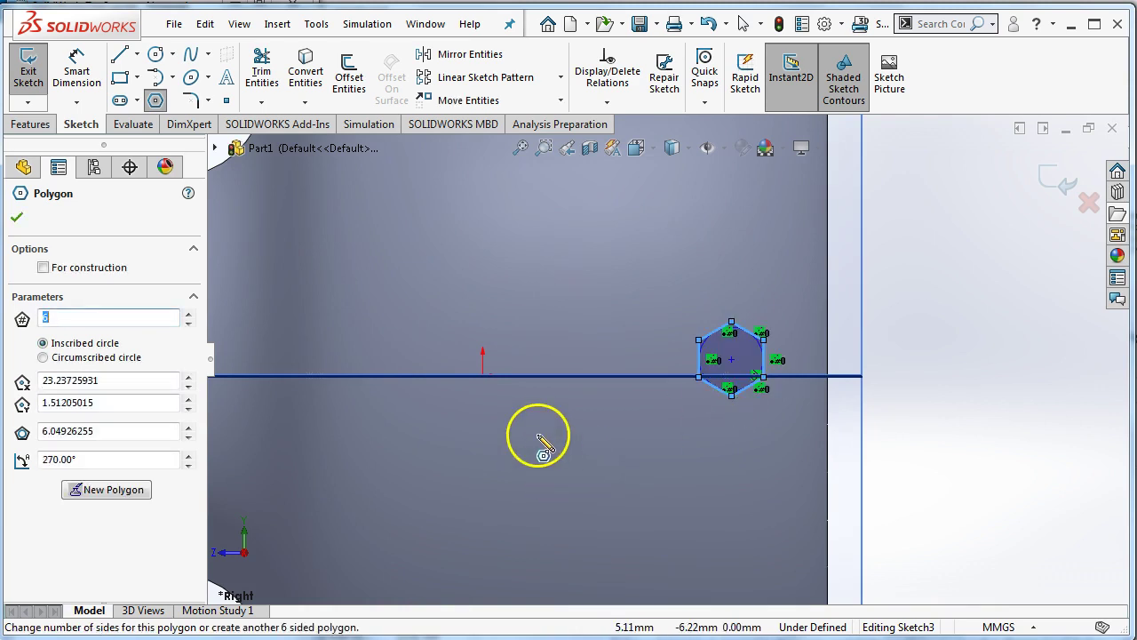
left_click(16, 217)
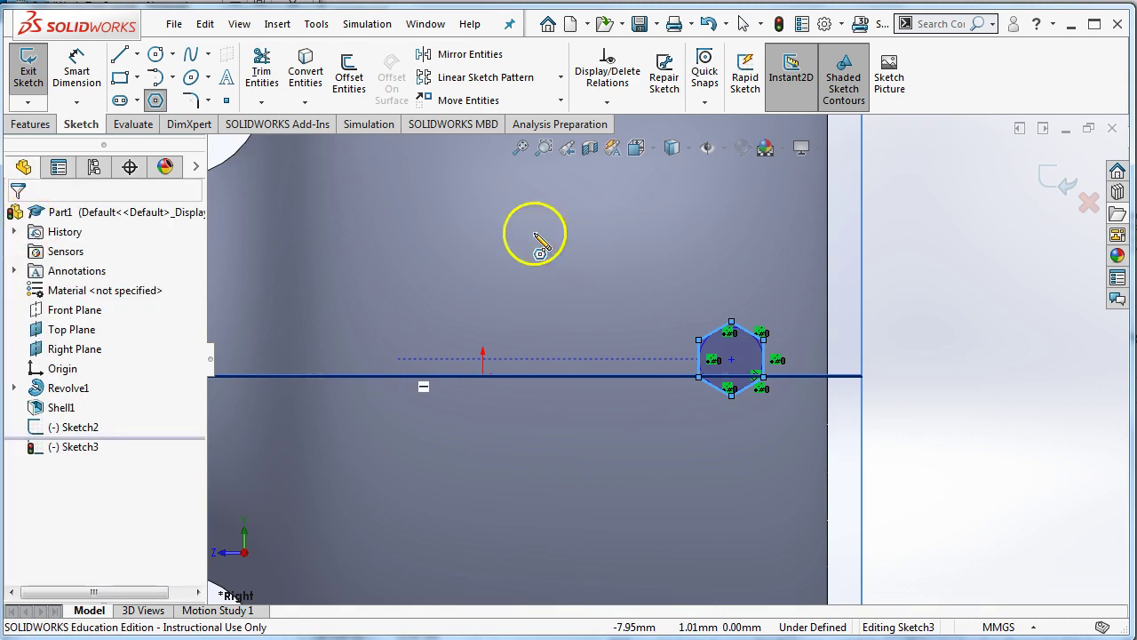
left_click(1057, 180)
Edit the hexagon sketch, move the whole hexagon by its centre point onto the handle spline, and exit the sketch
middle_click_drag(827, 398, 876, 554)
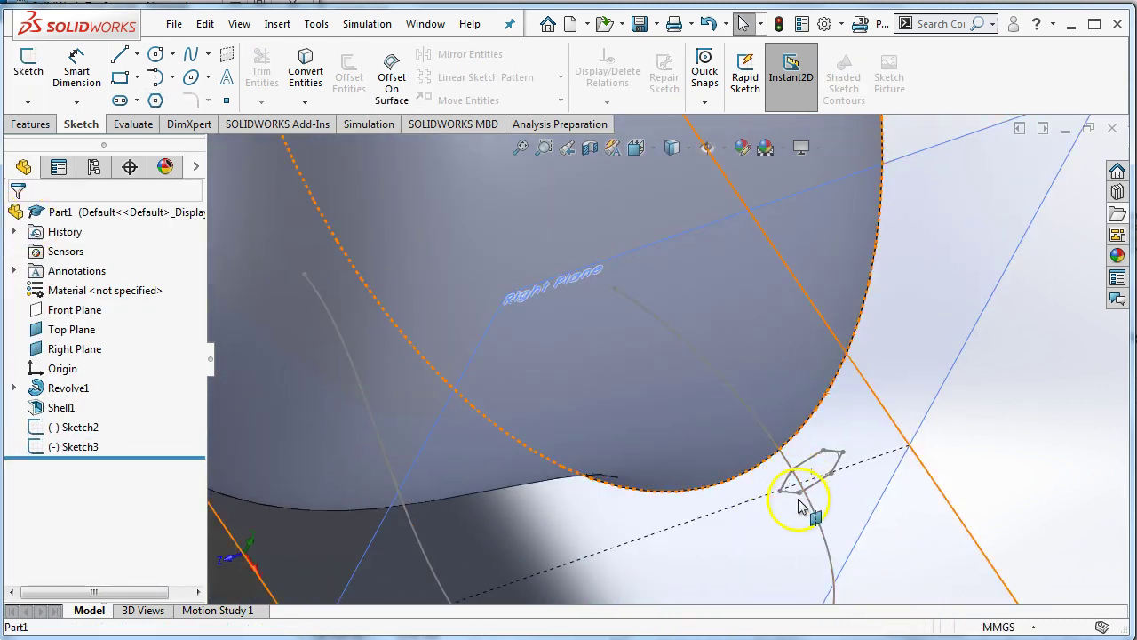
mouse_move(794, 508)
middle_mouse_down()
mouse_move(787, 546)
mouse_move(761, 554)
mouse_move(753, 481)
mouse_move(808, 444)
middle_mouse_up()
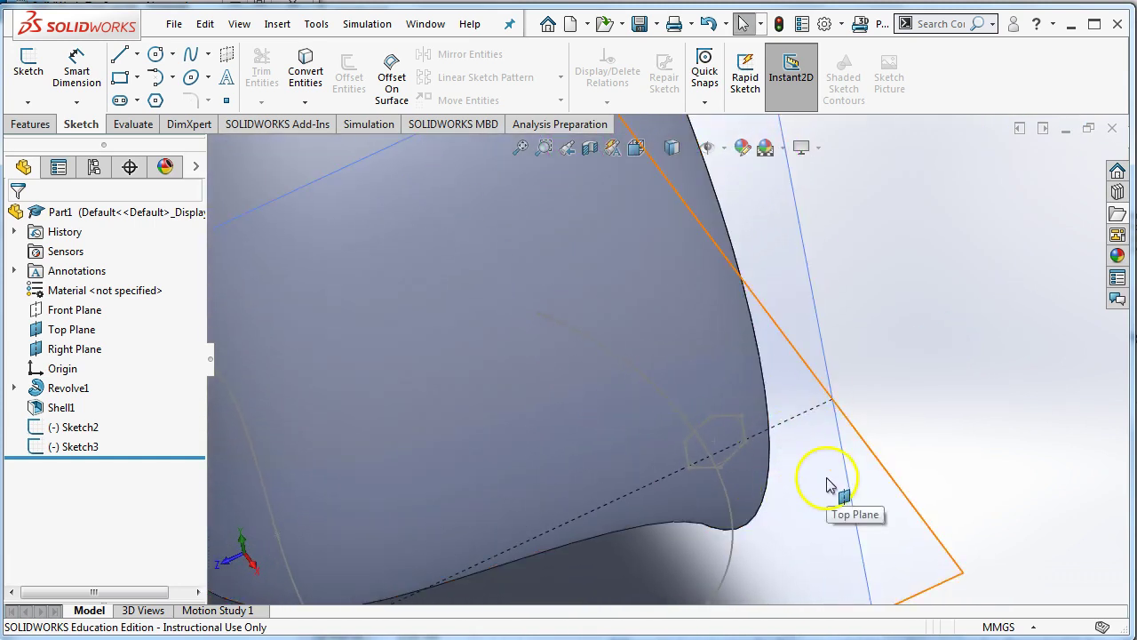
middle_click_drag(830, 488, 756, 421)
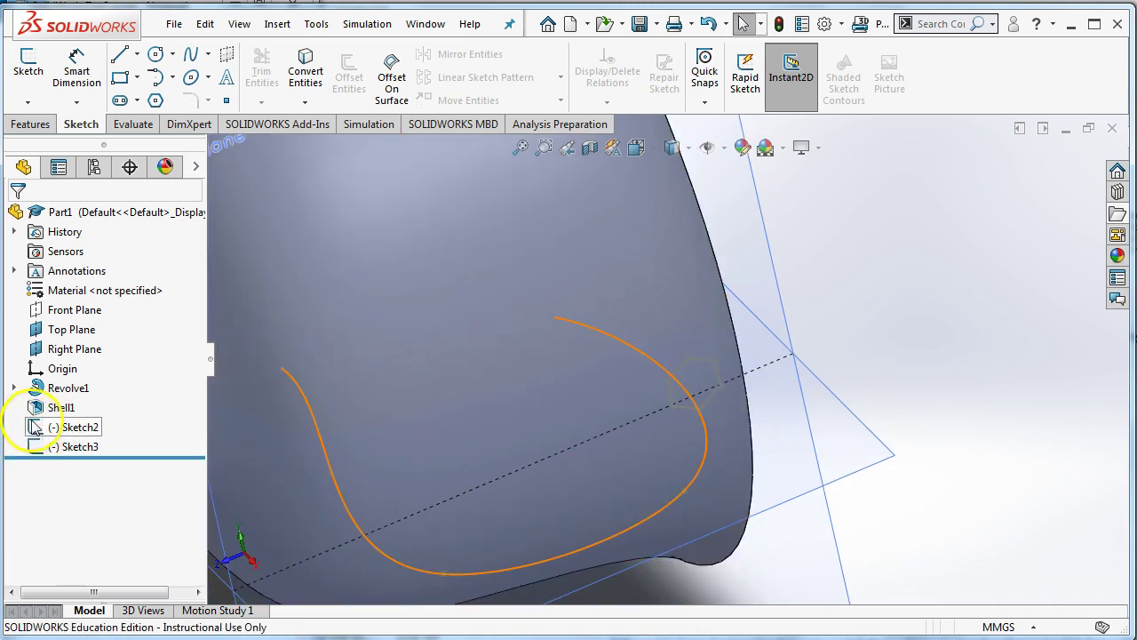
left_click(36, 448)
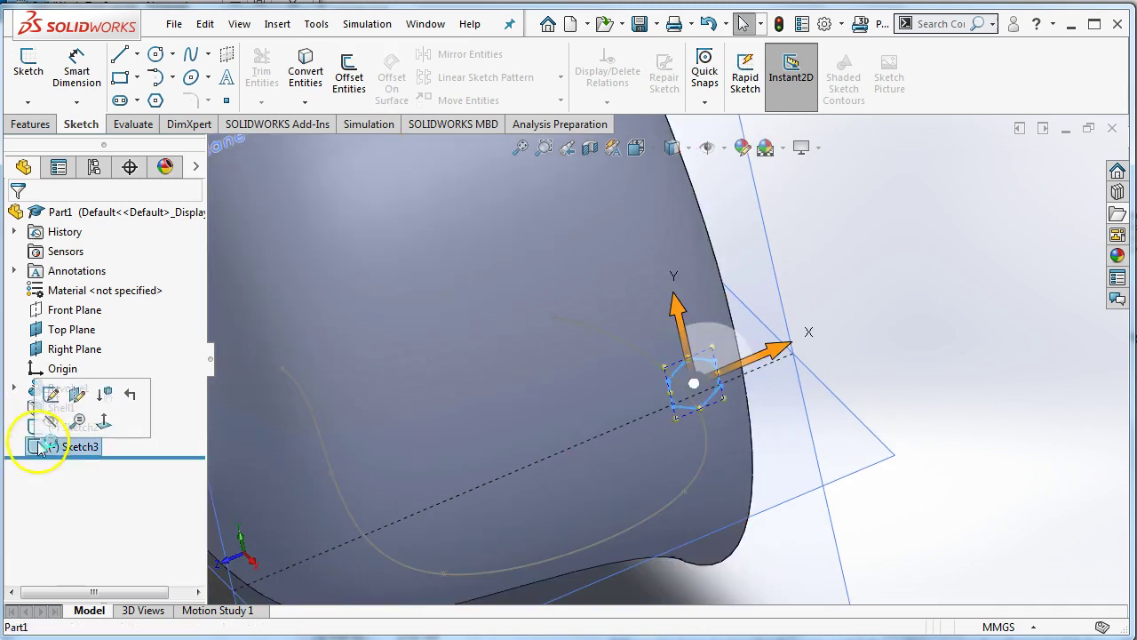
left_click(42, 396)
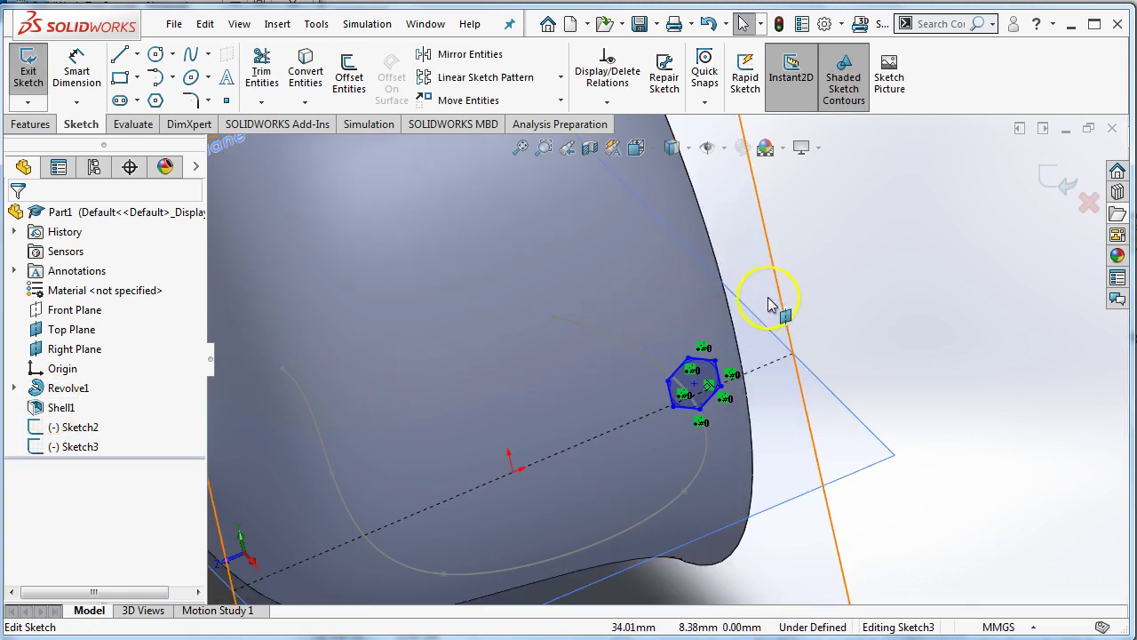
left_click_drag(760, 256, 605, 464)
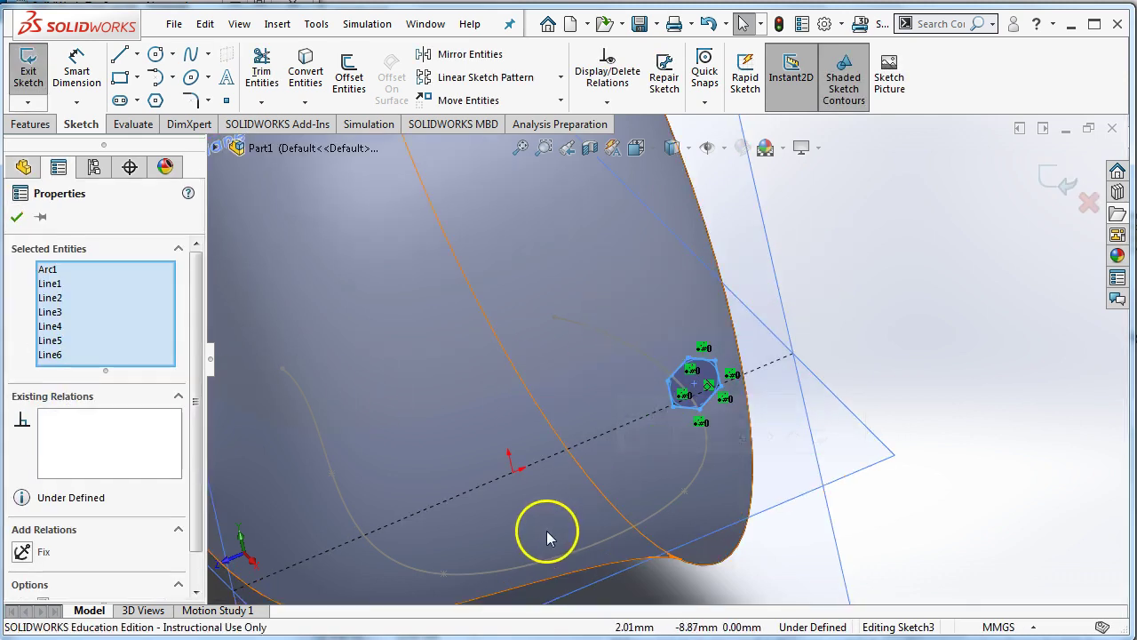
left_click(435, 101)
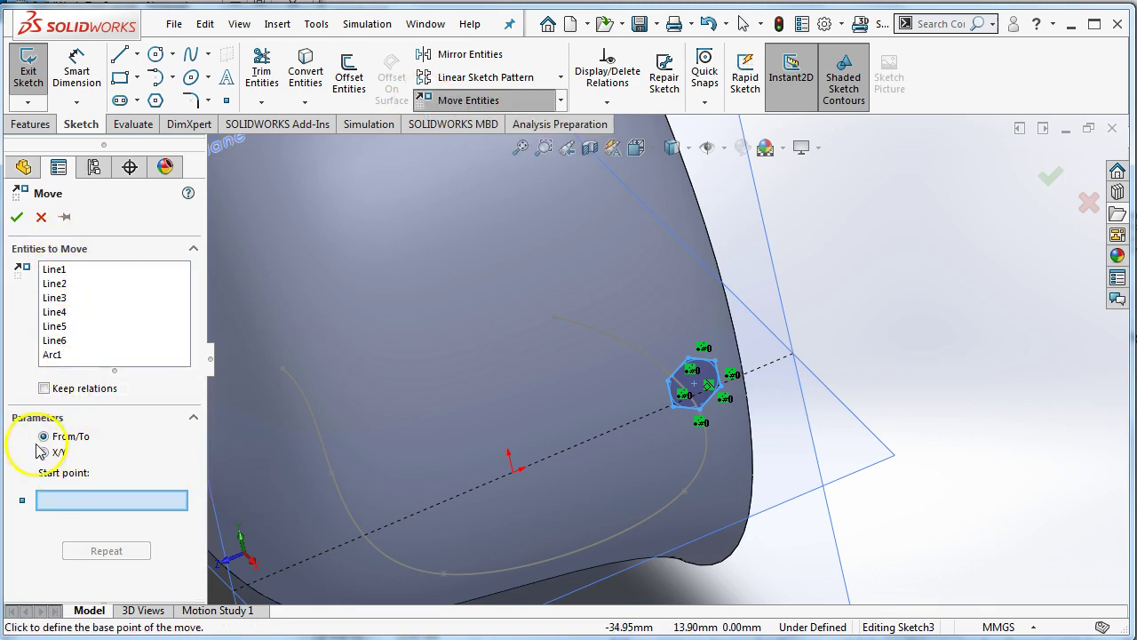
left_click(695, 386)
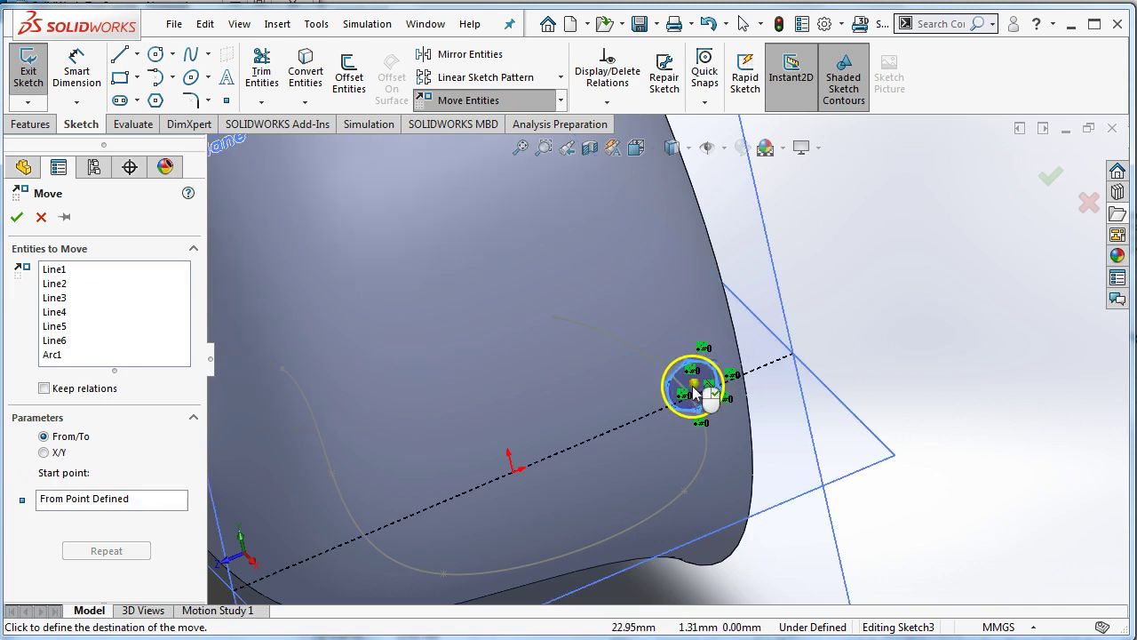
left_click(685, 392)
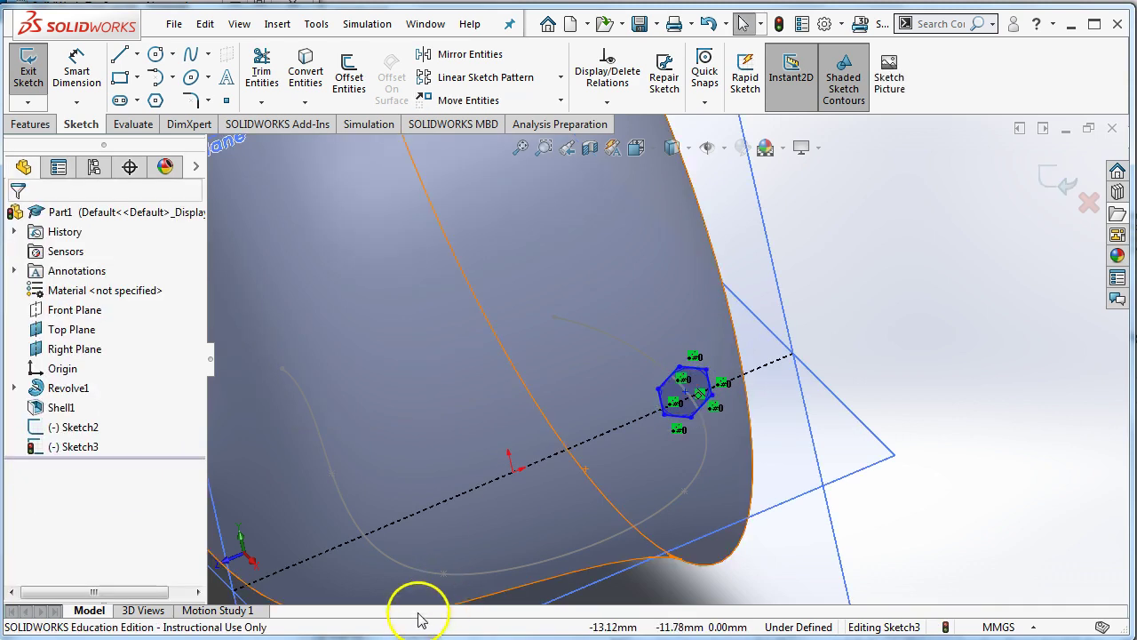
left_click(1049, 182)
Set up a Swept Boss/Base with the hexagon sketch as profile and the handle spline as path, running in both directions
mouse_move(820, 248)
middle_mouse_down()
mouse_move(909, 347)
mouse_move(822, 329)
mouse_move(929, 323)
mouse_move(921, 421)
mouse_move(835, 411)
mouse_move(890, 367)
mouse_move(876, 498)
middle_mouse_up()
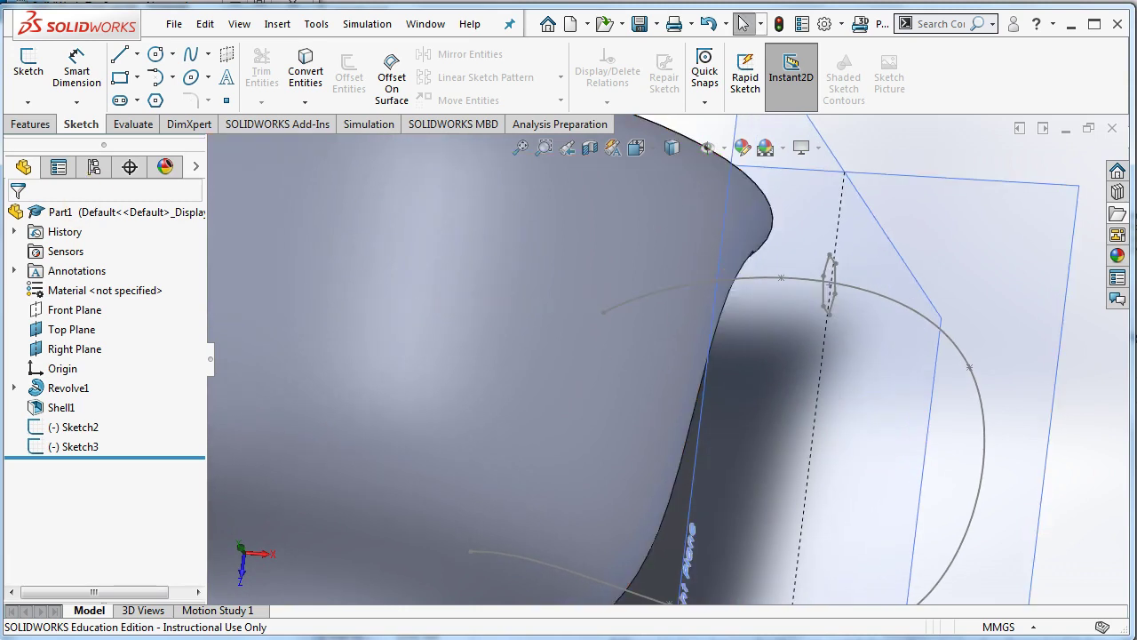
left_click(19, 124)
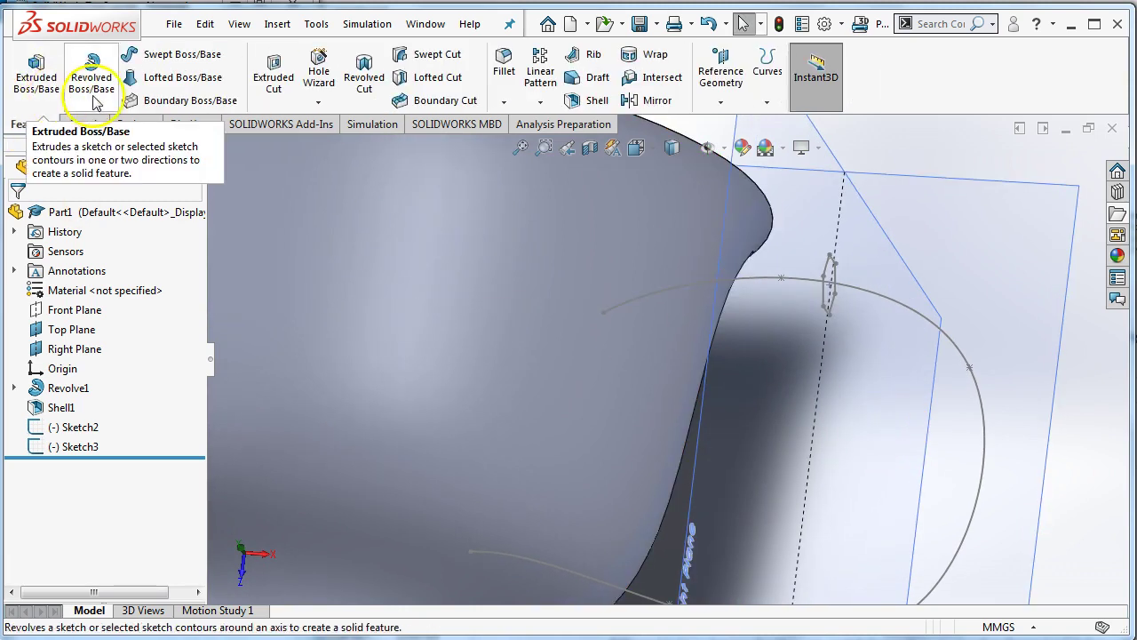
left_click(181, 63)
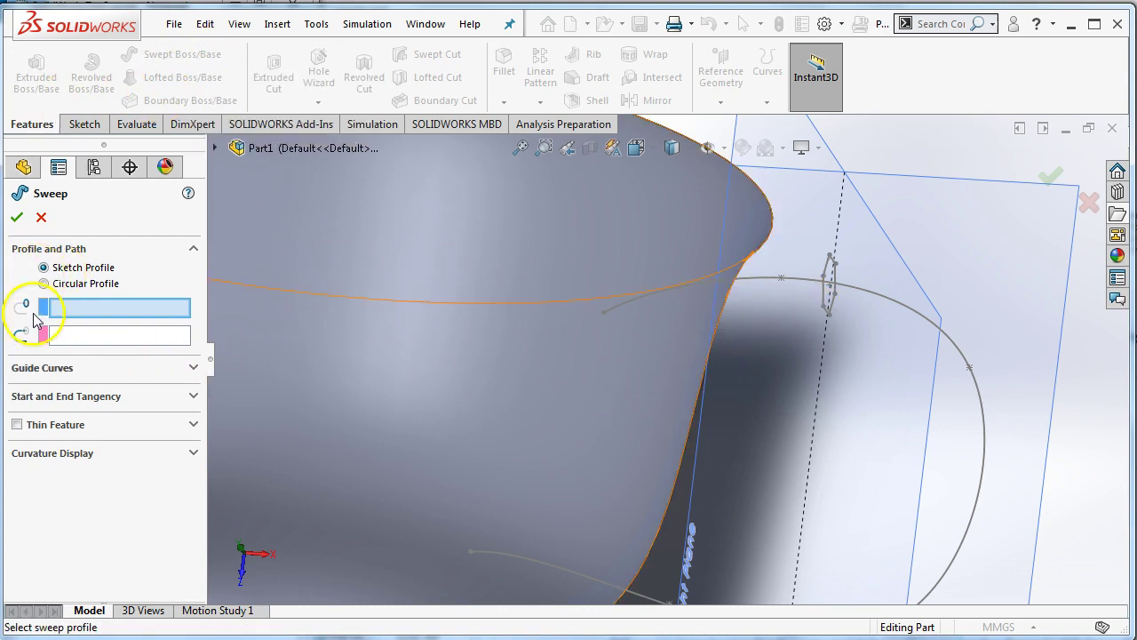
left_click(827, 293)
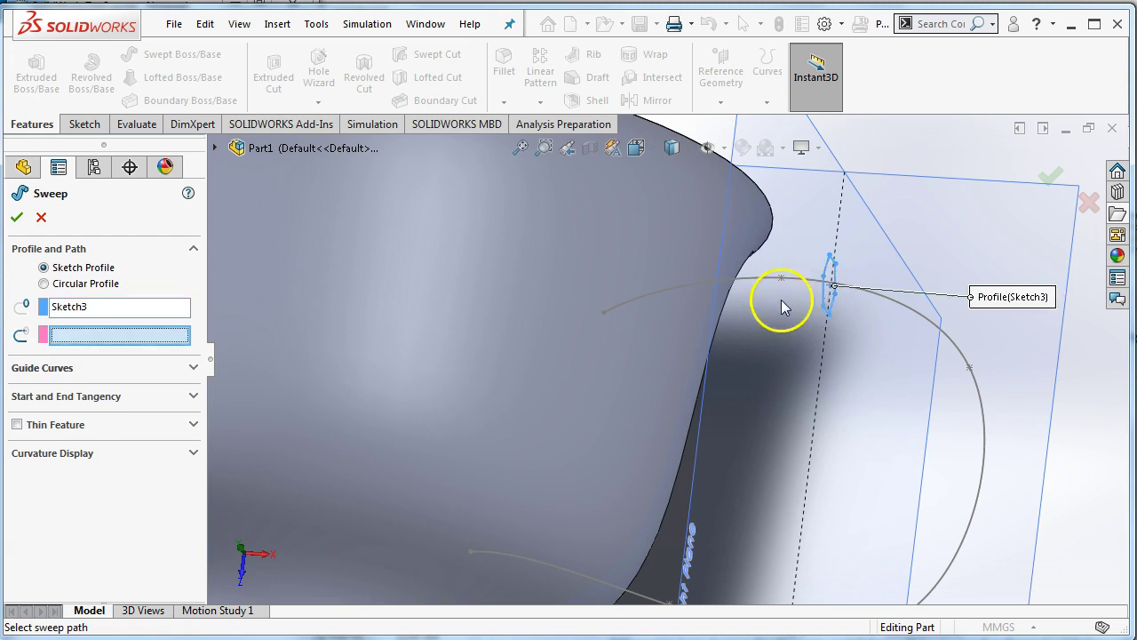
left_click(741, 278)
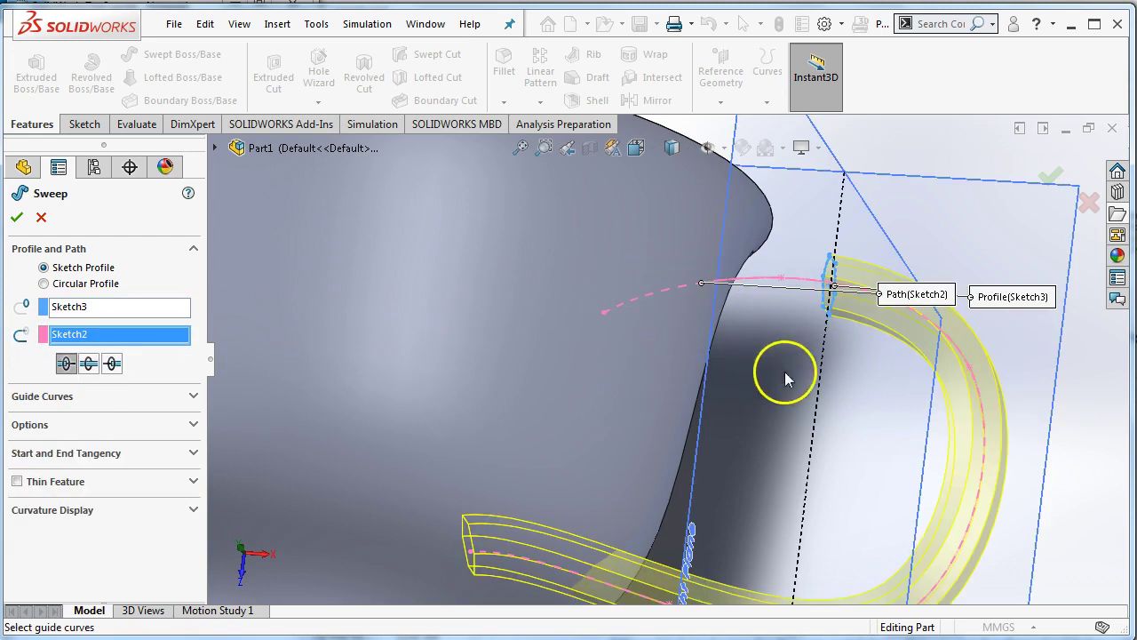
middle_click_drag(788, 370, 795, 400)
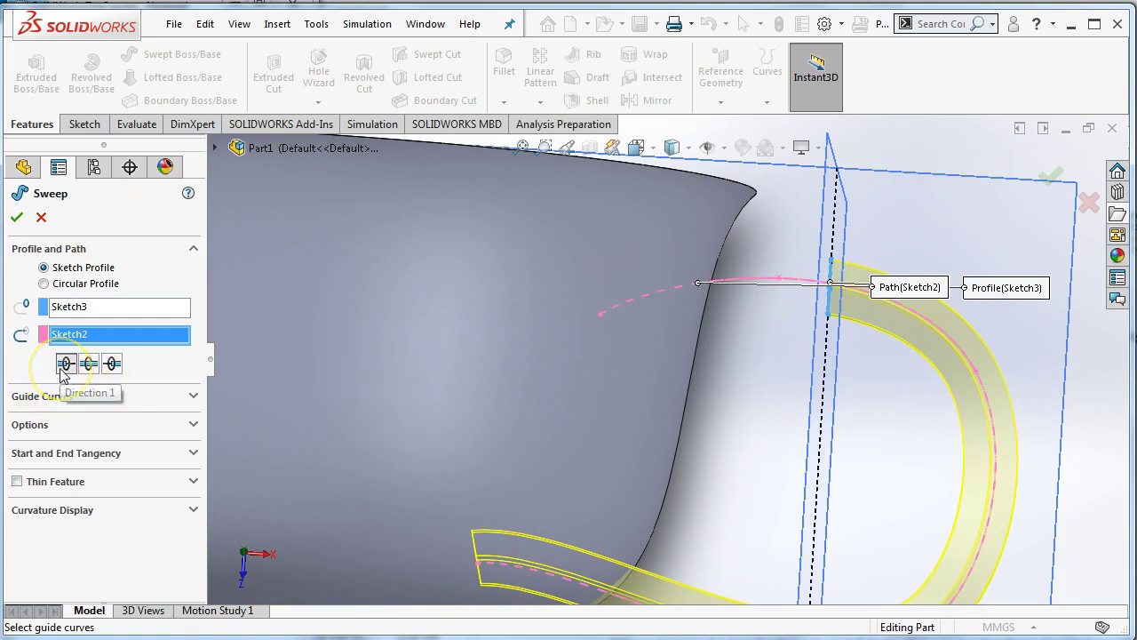
left_click(112, 365)
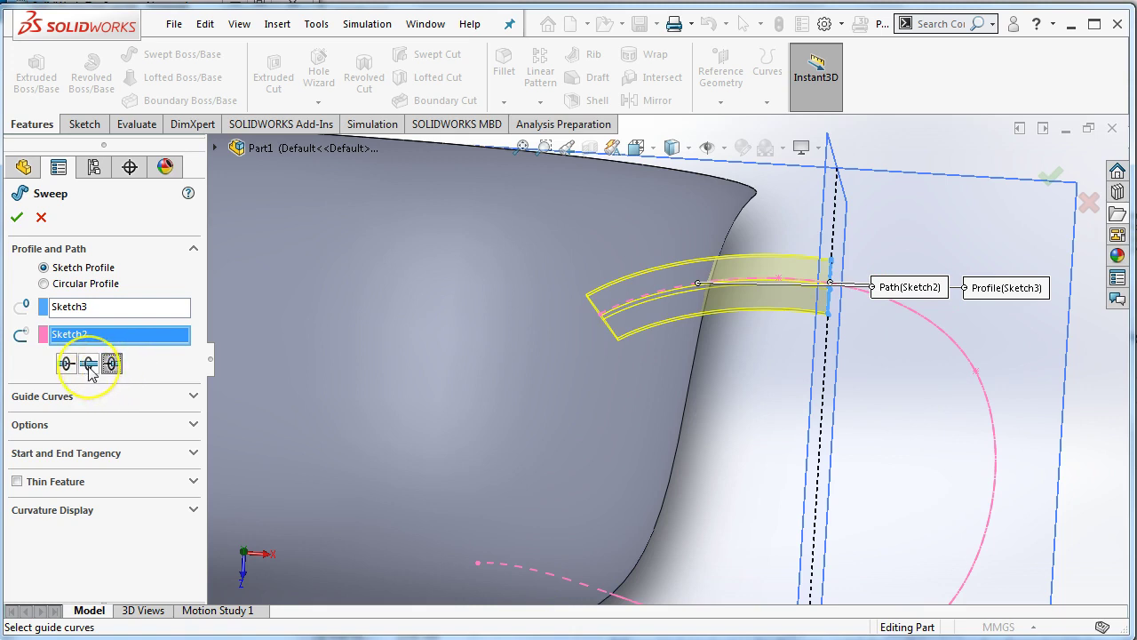
left_click(89, 365)
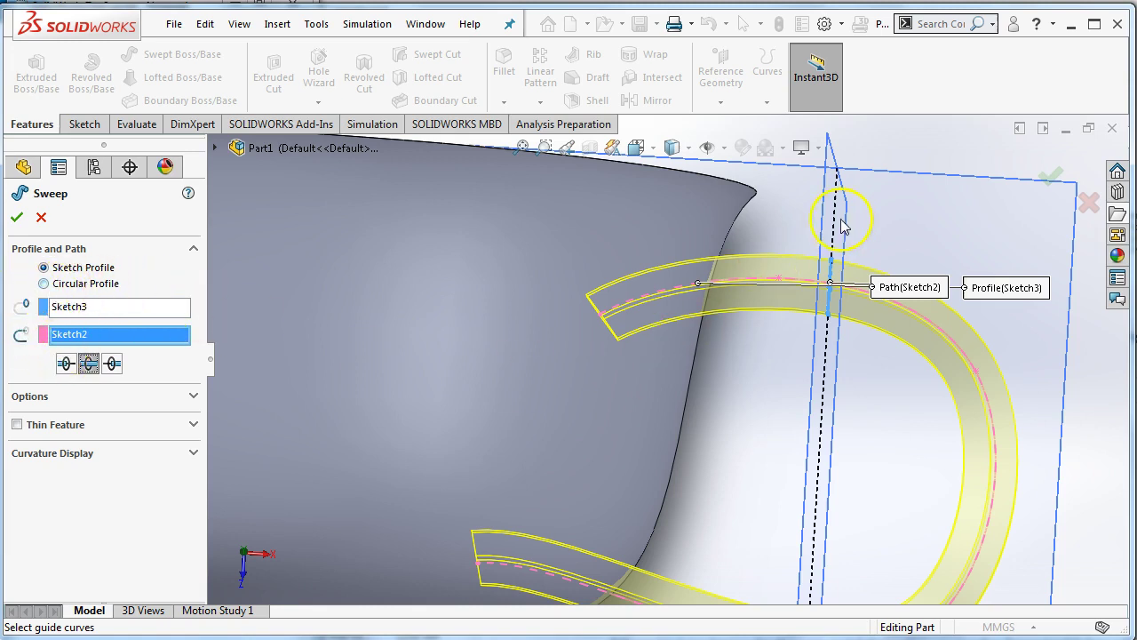
Try a circular profile with a 6 mm diameter for the handle sweep
left_click(45, 283)
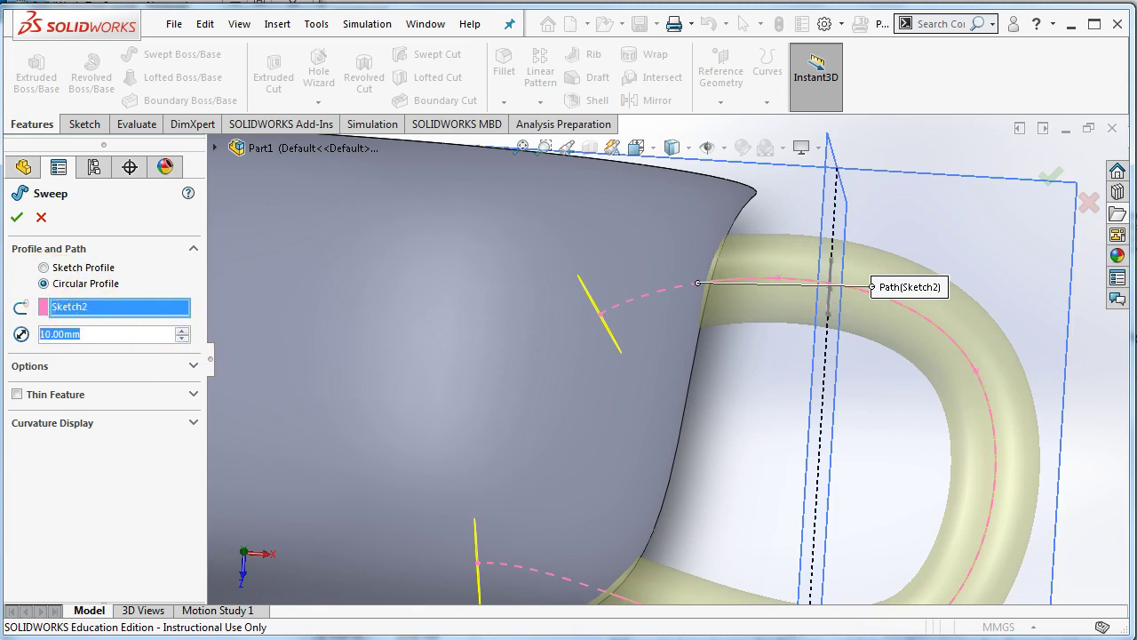
type("6")
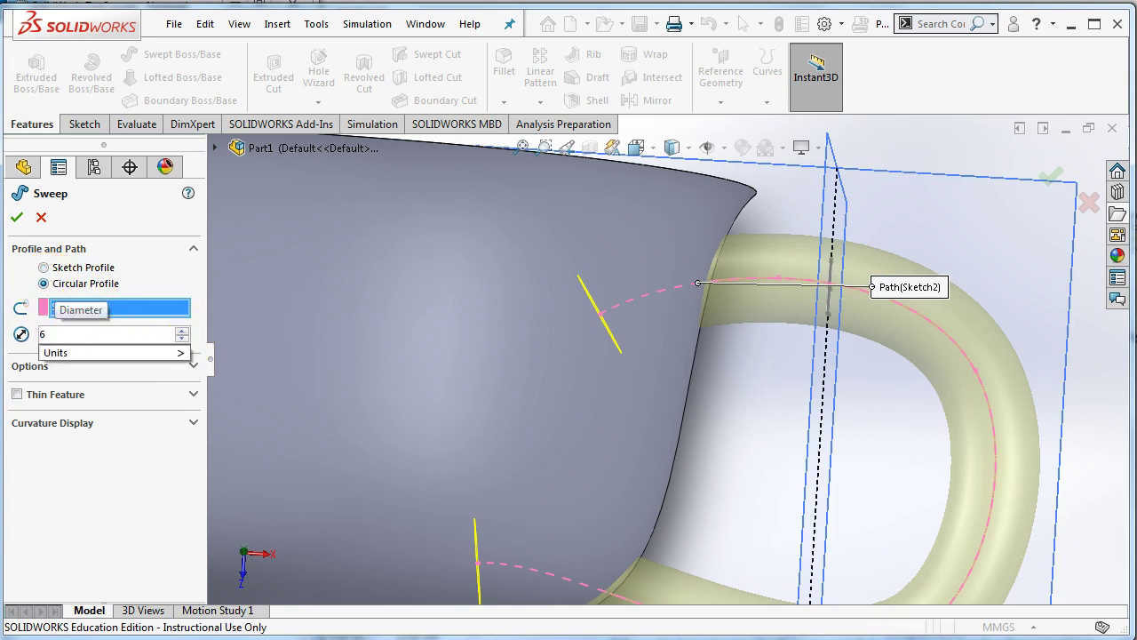
key("Return")
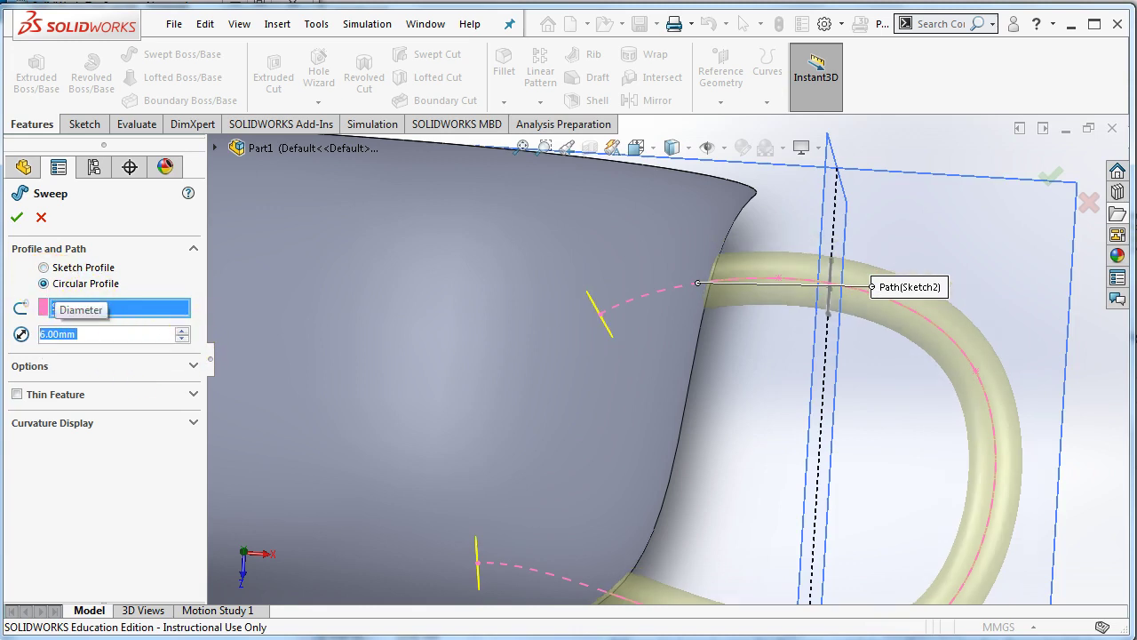
Return the sweep to a sketch profile using the hexagon, extending in both directions along the handle path
left_click(68, 271)
scroll(637, 353, "down", 3)
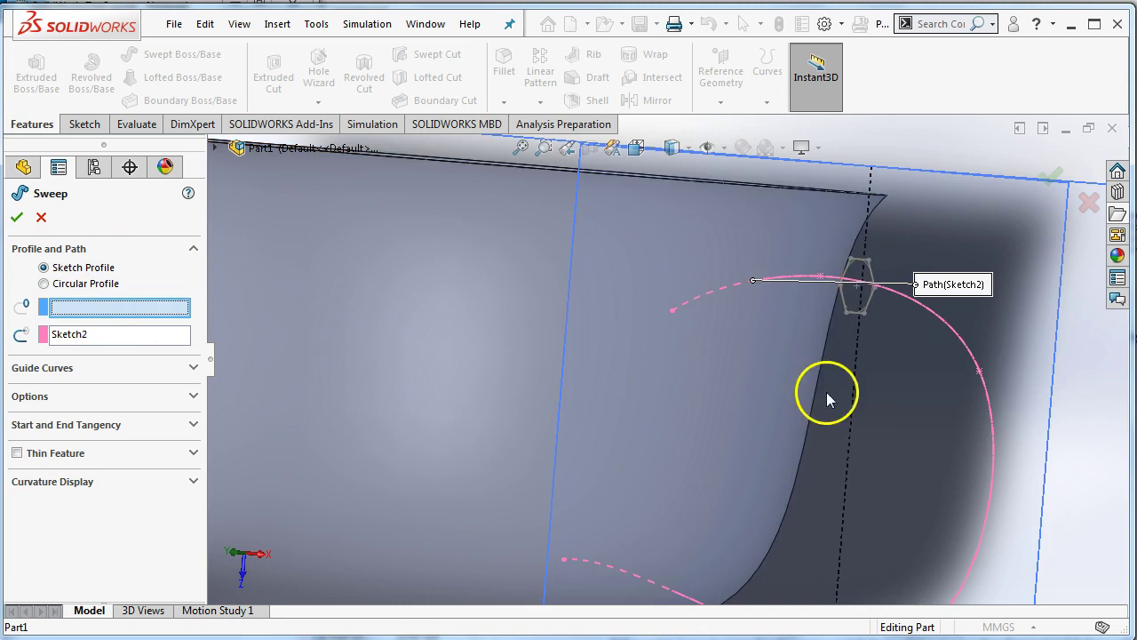
left_click(843, 300)
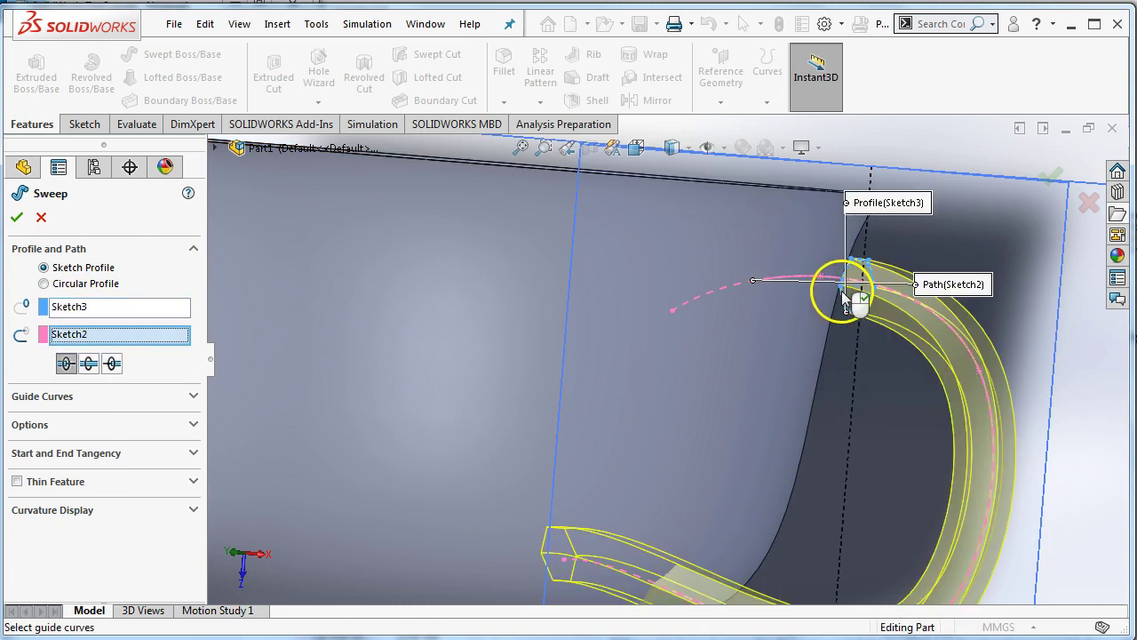
left_click(88, 363)
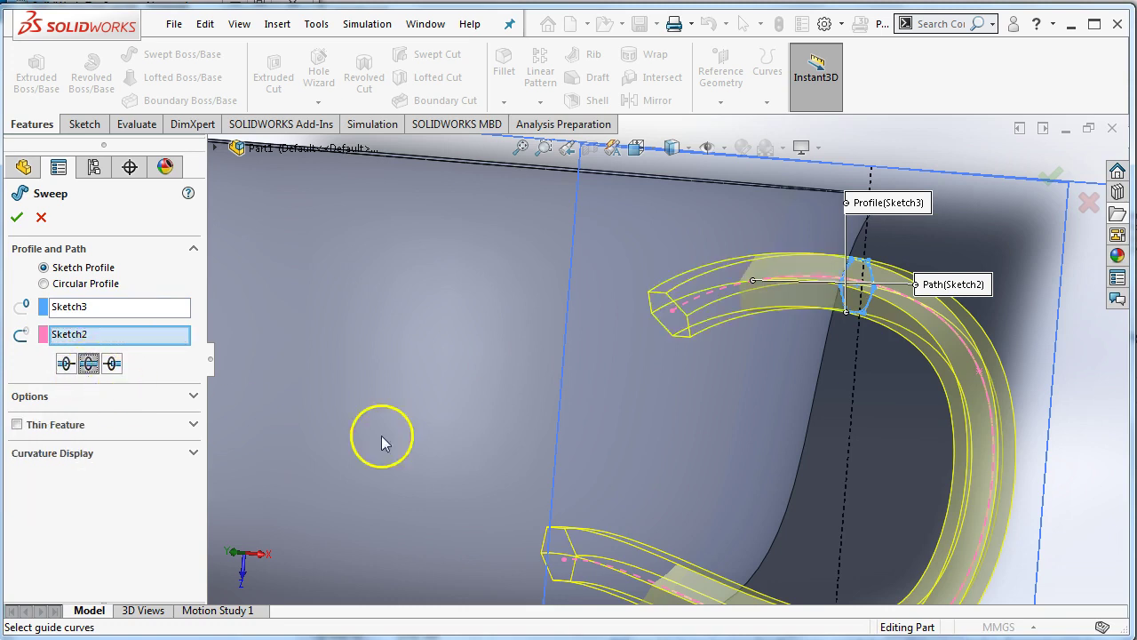
Highlight the no-merge sweep item in the Notepad notes, return to SOLIDWORKS, inspect the handle ends inside the cup, and accept the sweep
middle_click_drag(383, 445, 680, 406)
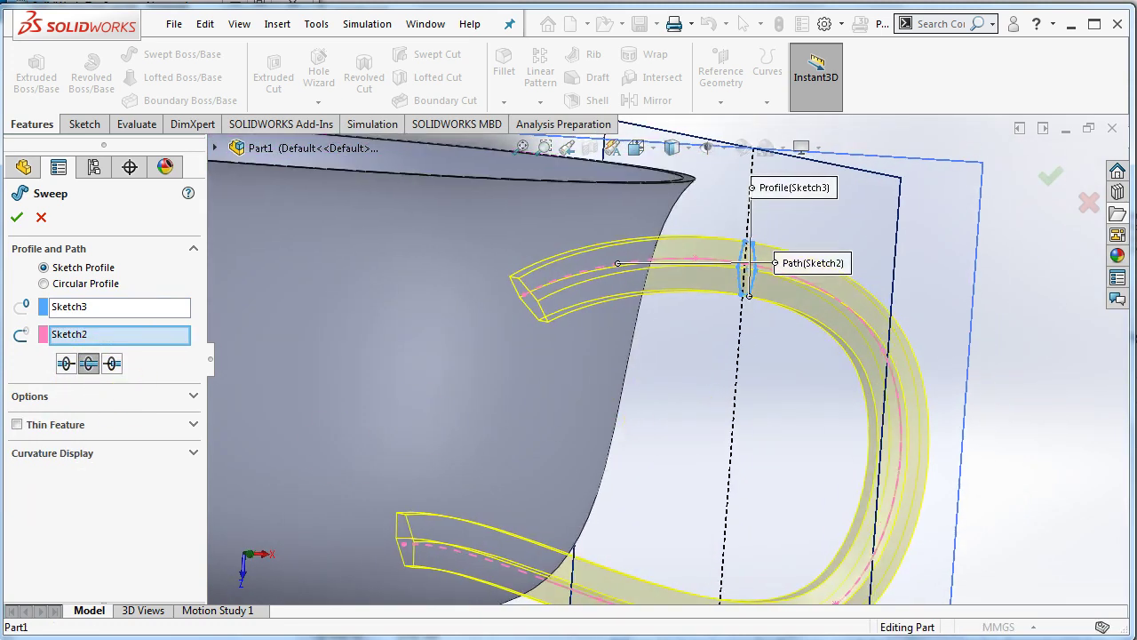
left_click(460, 631)
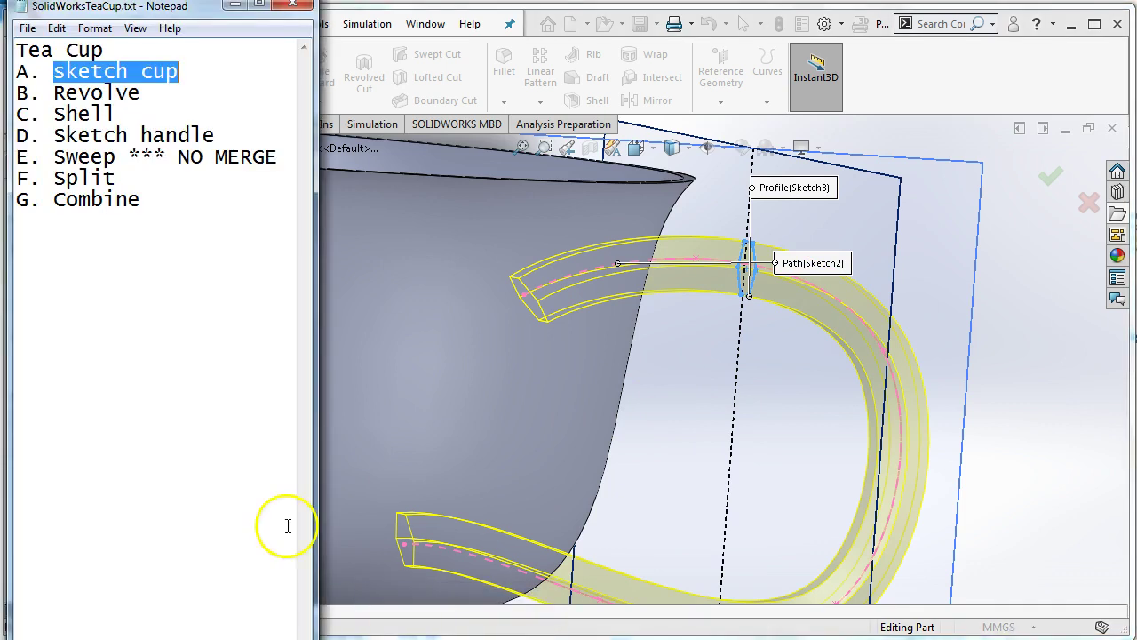
left_click_drag(134, 162, 272, 167)
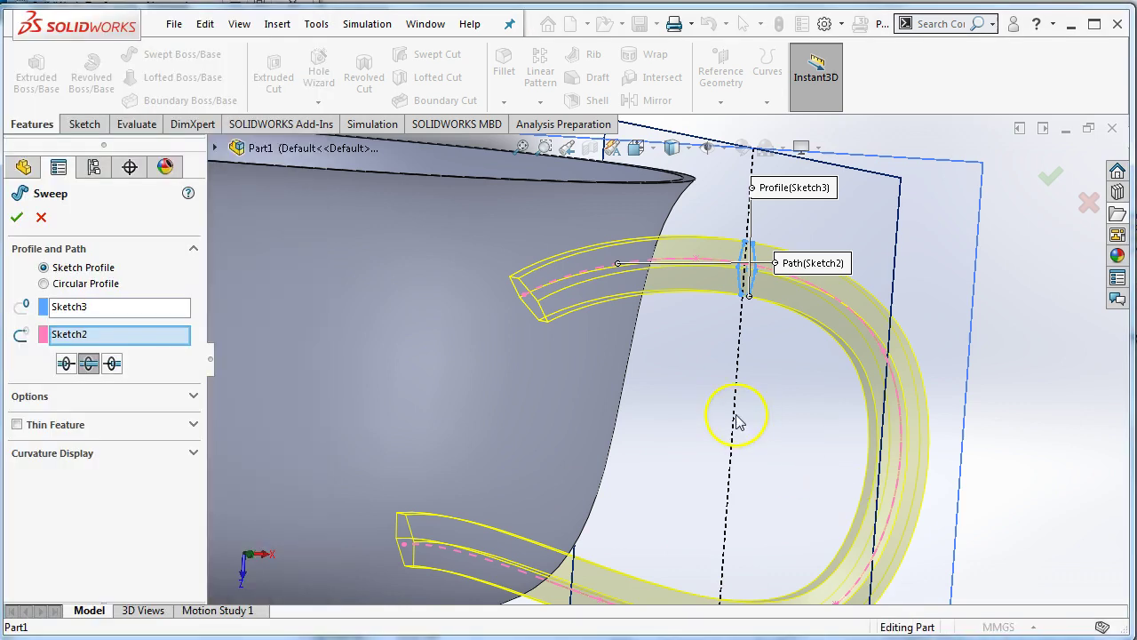
middle_click_drag(737, 406, 598, 327)
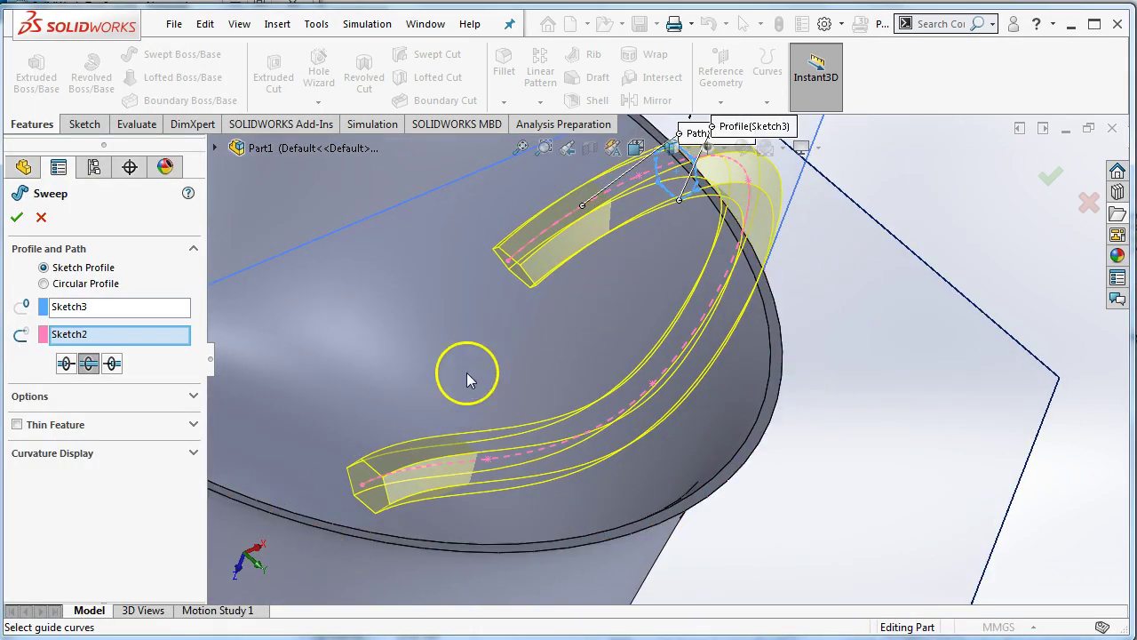
middle_click_drag(924, 432, 858, 427)
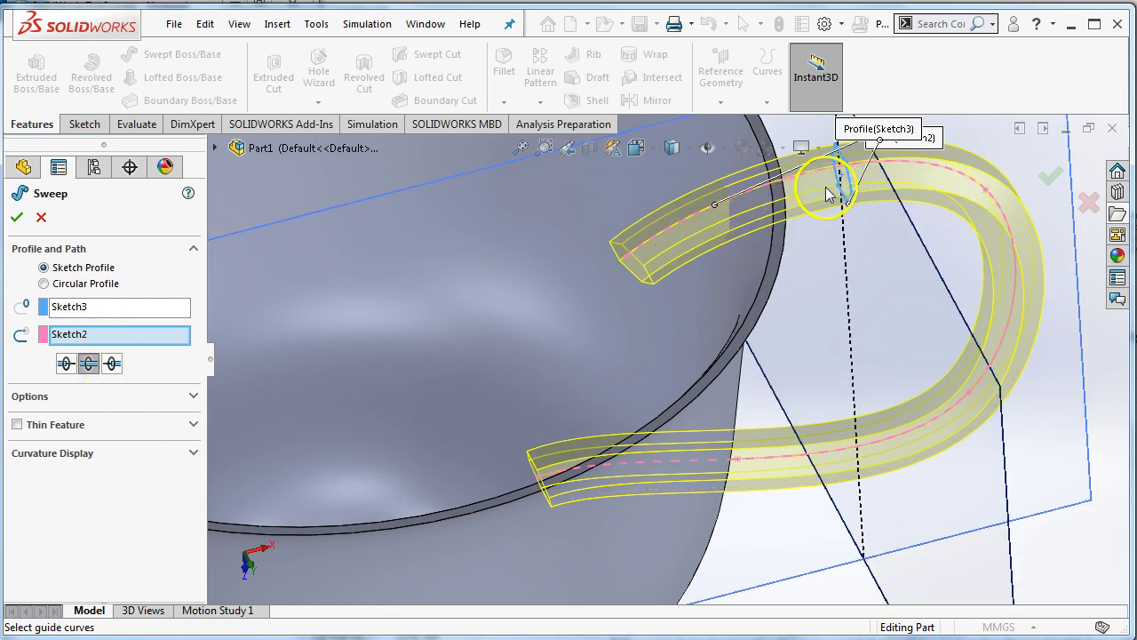
left_click(1051, 178)
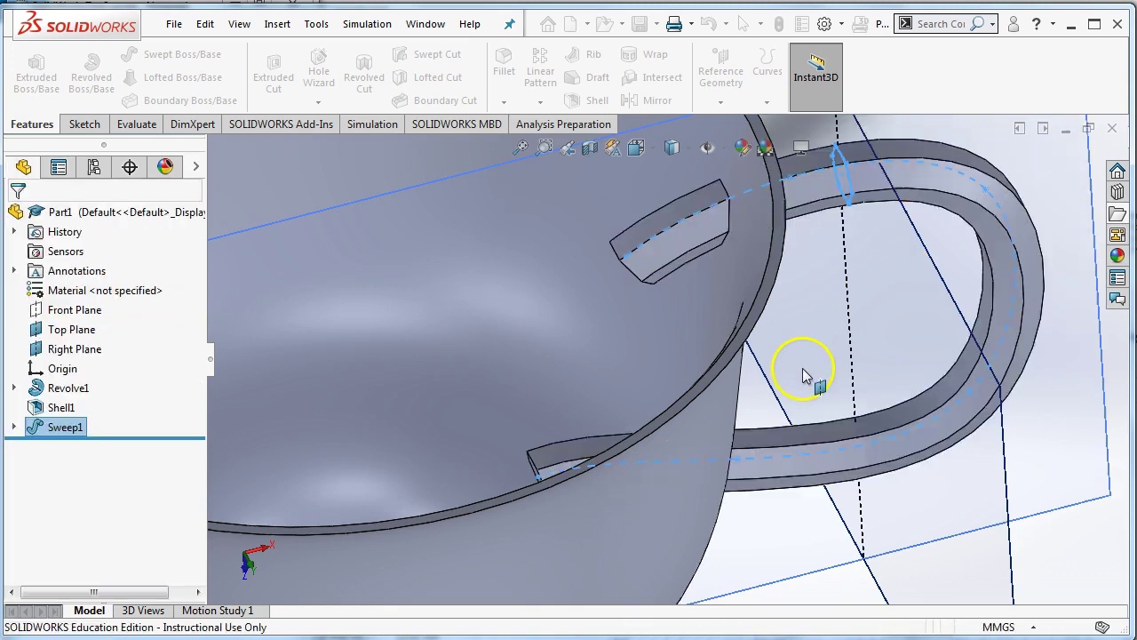
Hide the Right Plane and the Top Plane so only the cup and handle remain in view
left_click(917, 320)
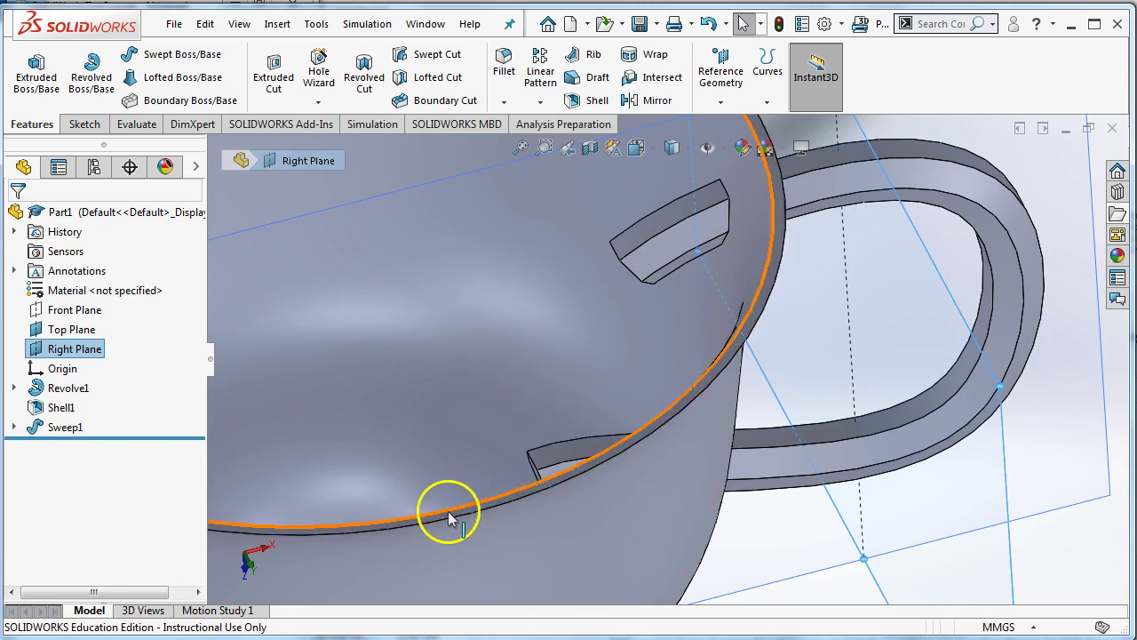
left_click(40, 349)
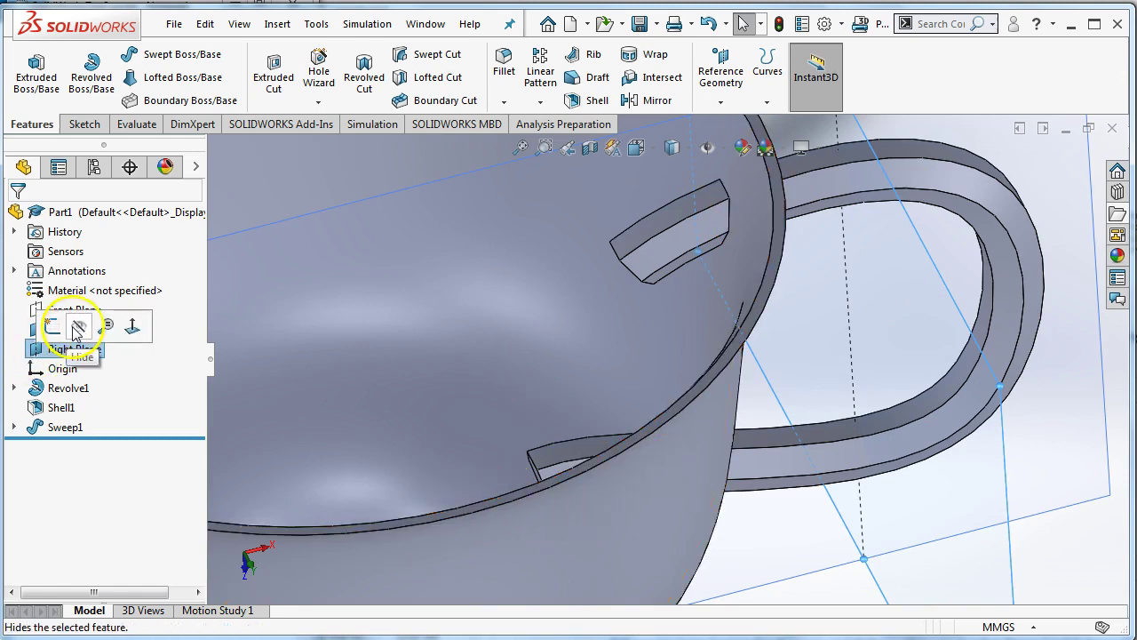
left_click(77, 328)
left_click(33, 331)
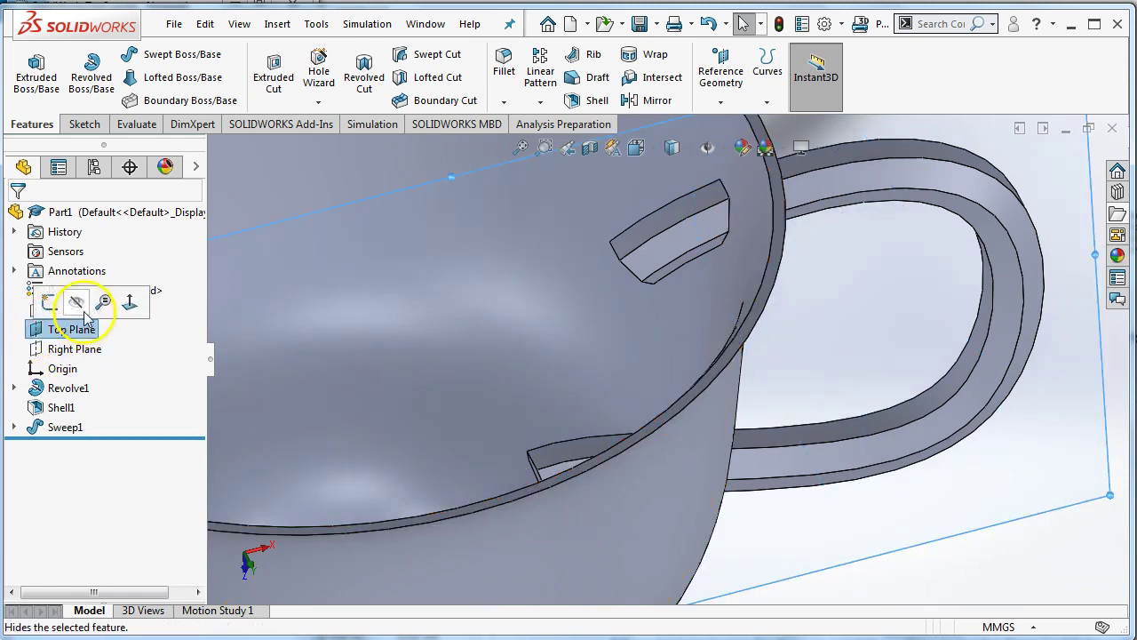
left_click(77, 308)
middle_click_drag(851, 399, 749, 267)
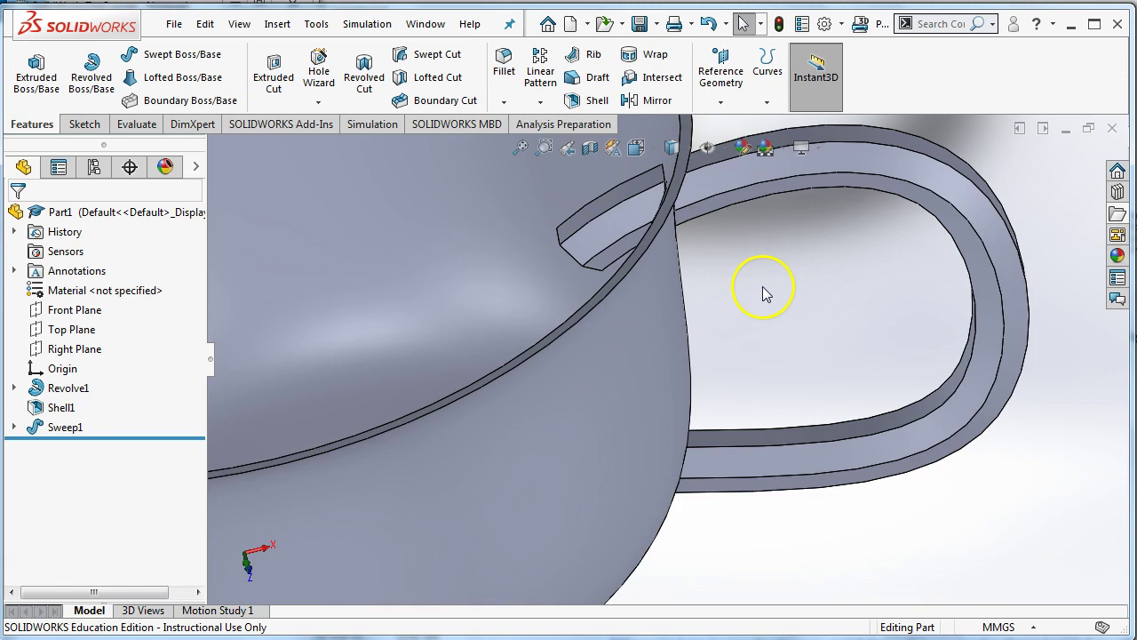
middle_click_drag(521, 318, 536, 338)
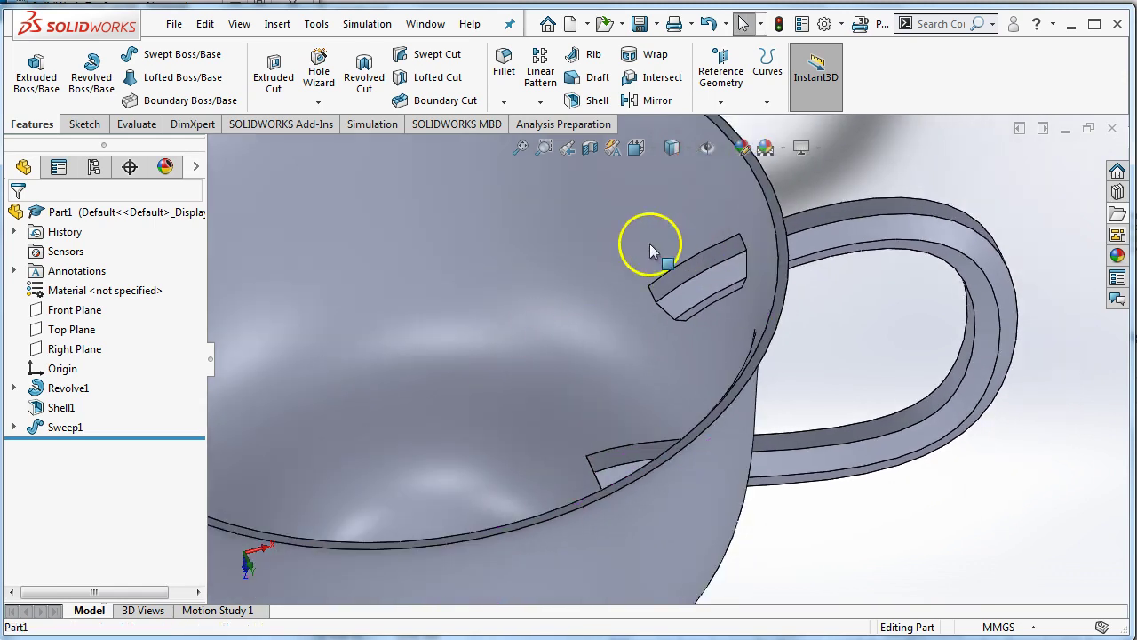
Edit the handle sweep and turn off Merge result so the handle stays a separate body from the cup
left_click(34, 427)
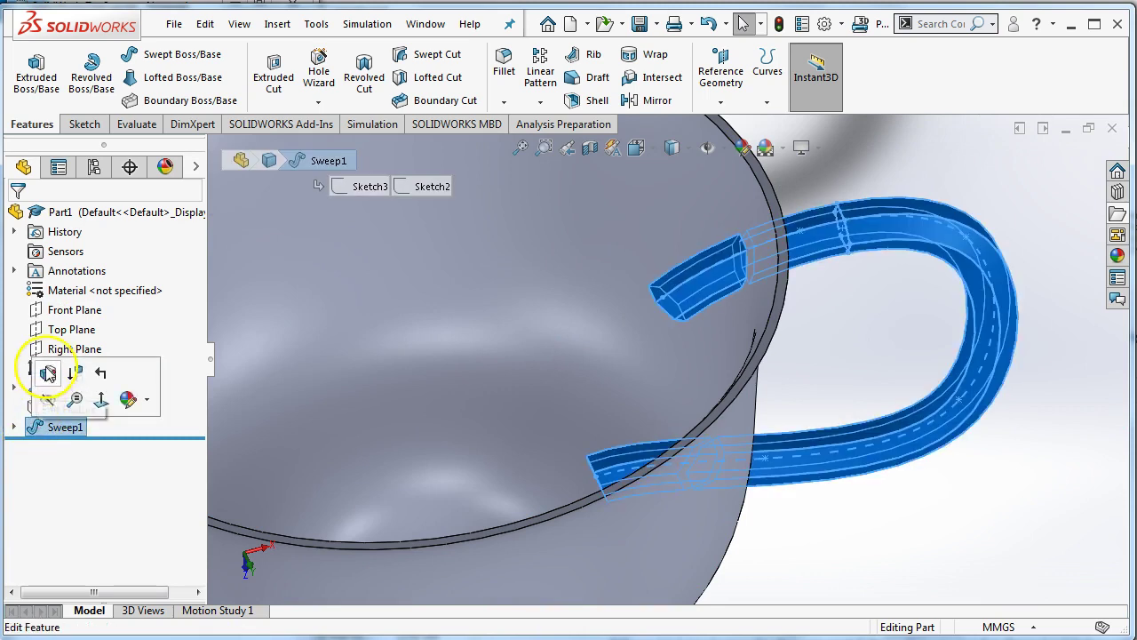
left_click(44, 372)
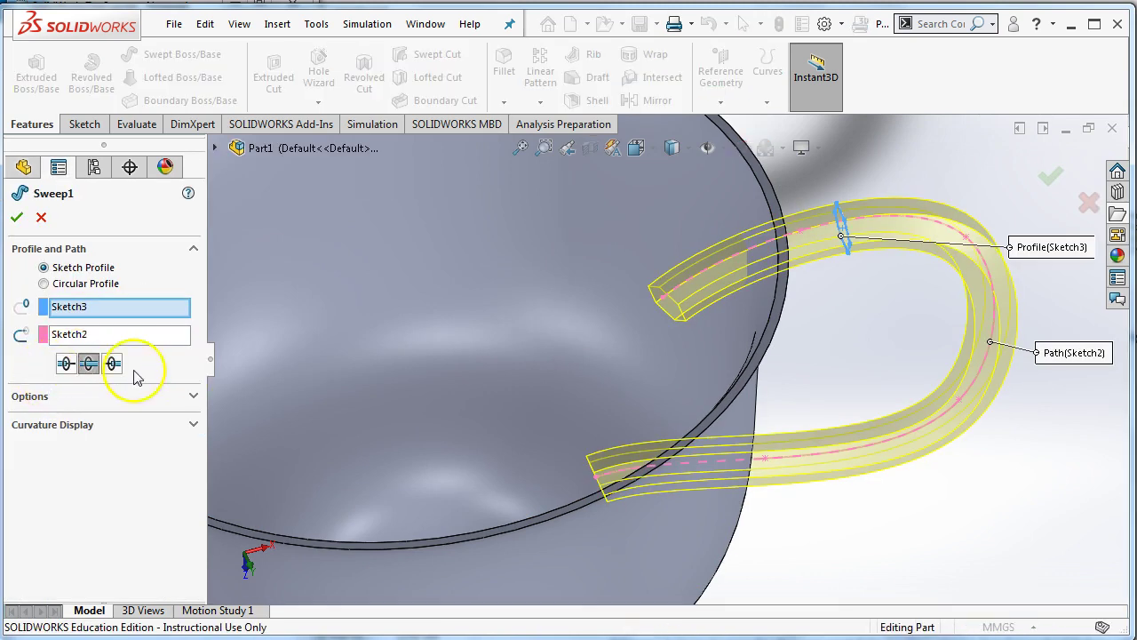
left_click(25, 397)
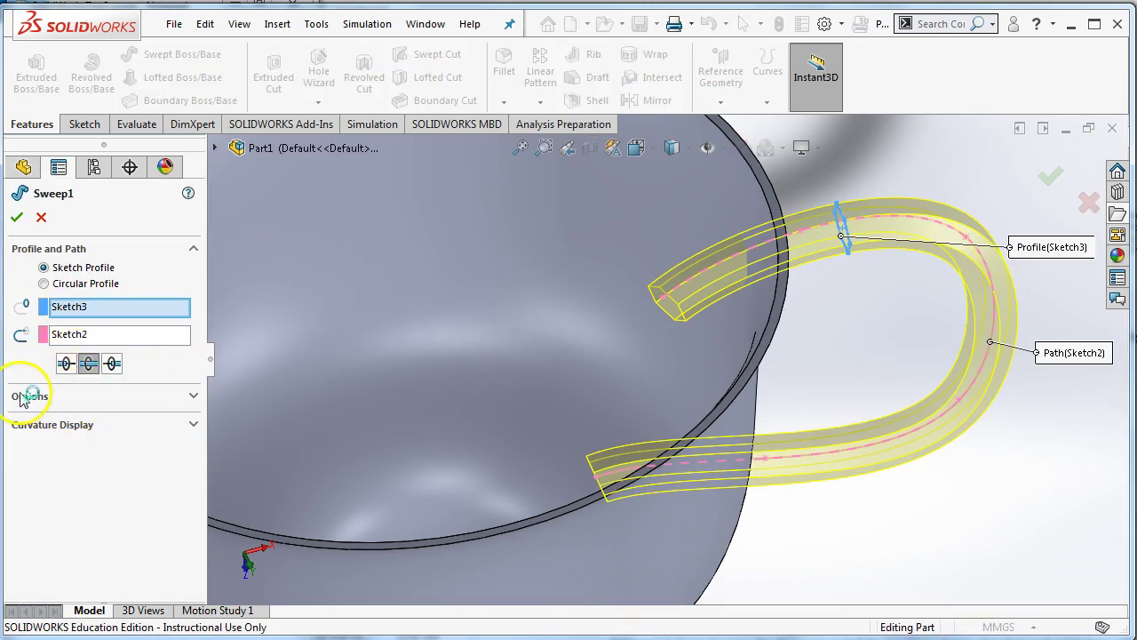
left_click(190, 399)
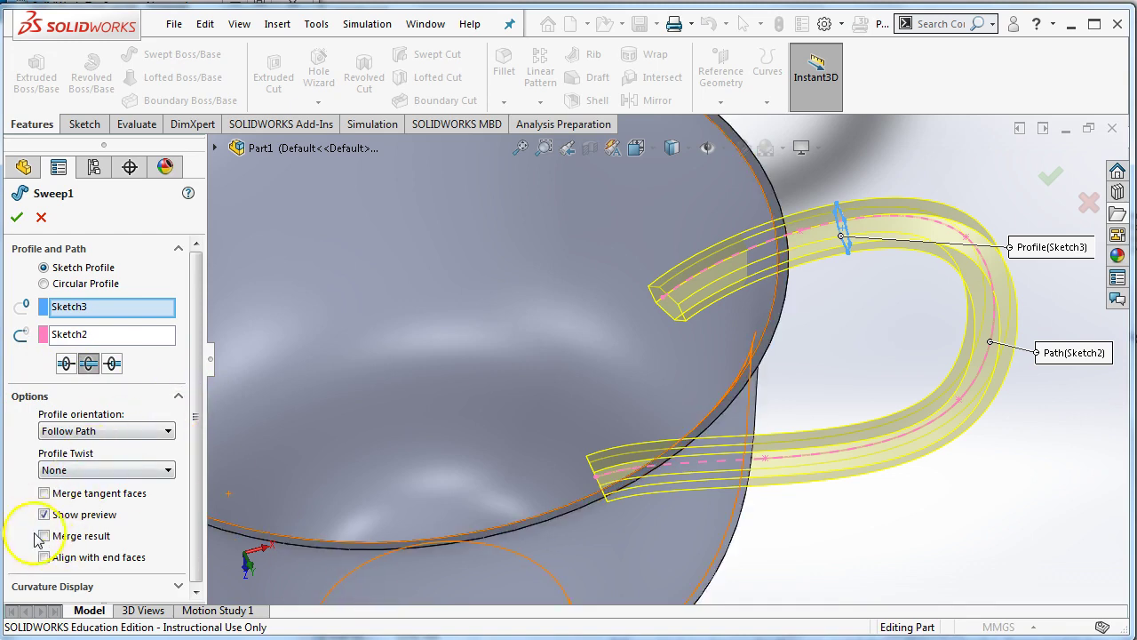
left_click(1052, 178)
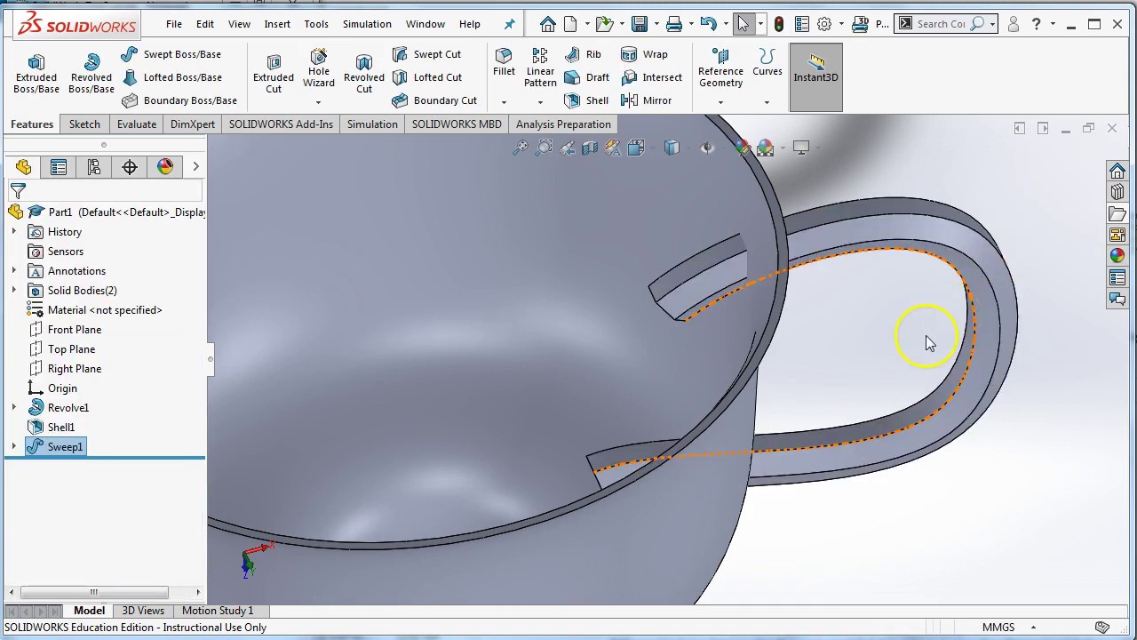
middle_click_drag(887, 346, 866, 359)
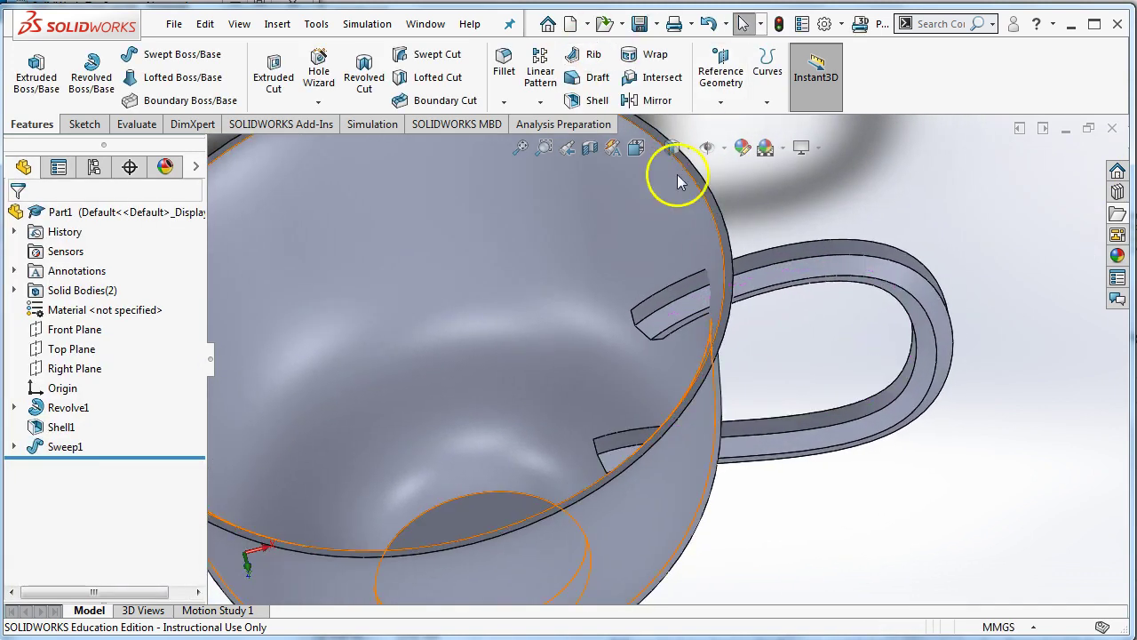
middle_click_drag(585, 196, 792, 344)
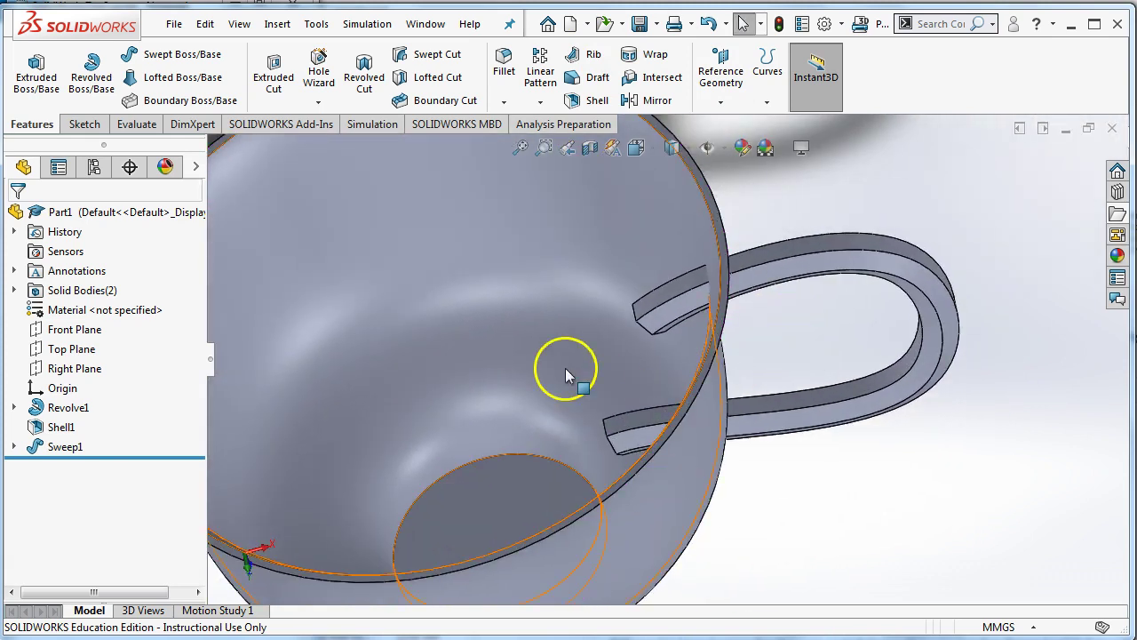
Check the Split item in the Notepad notes, return to SOLIDWORKS, and start a Split with the cup's outer face as trim tool
left_click(540, 125)
left_click(825, 71)
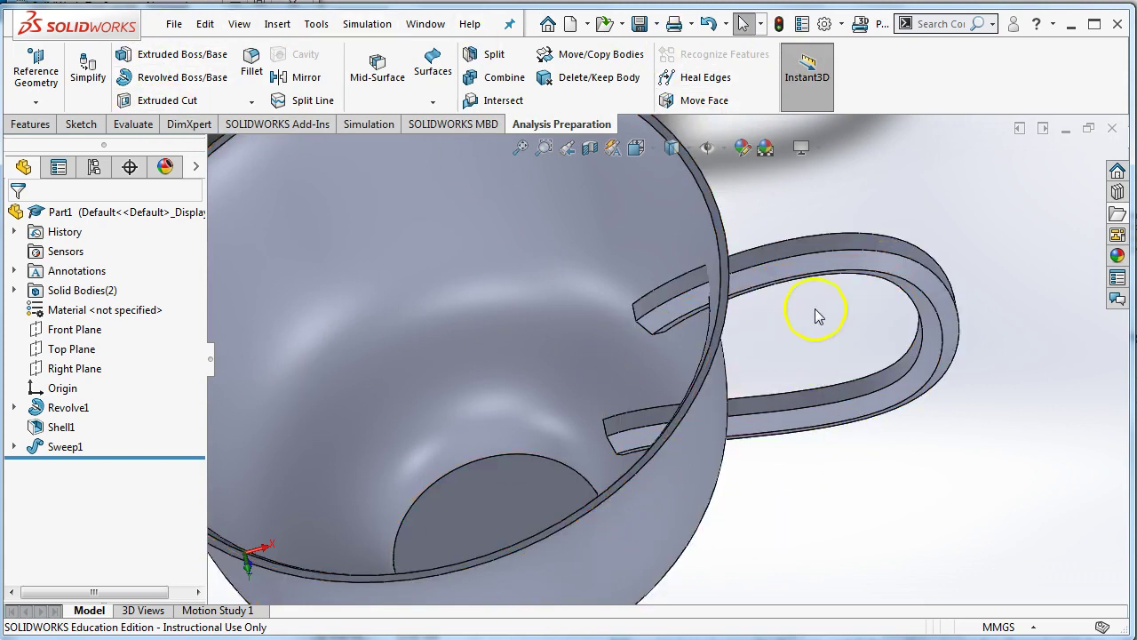
middle_click_drag(803, 369, 782, 293)
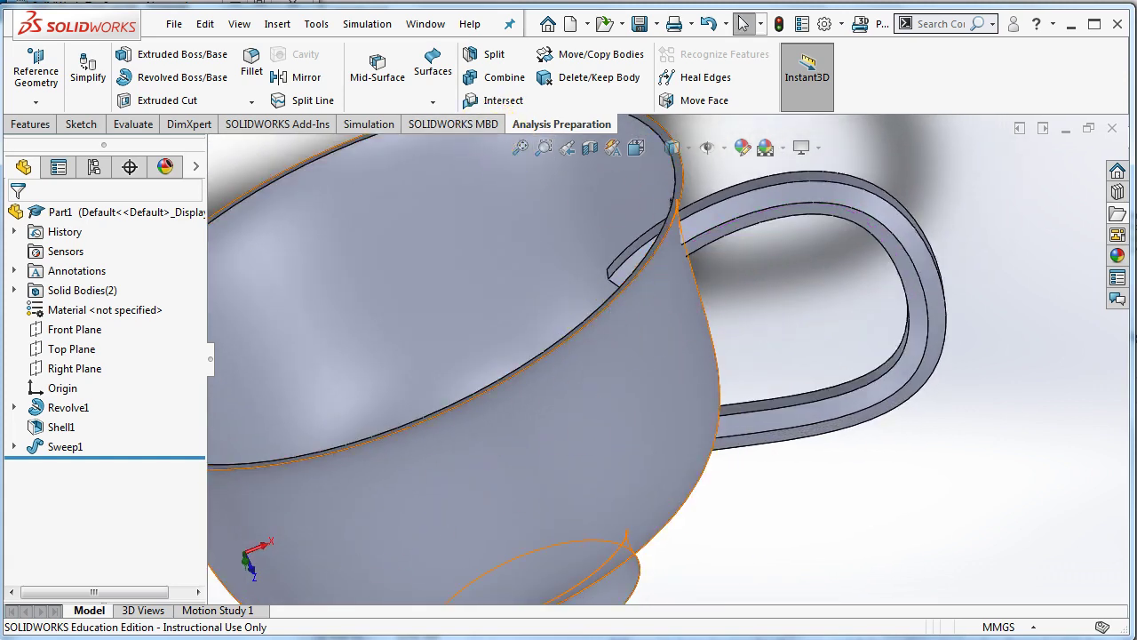
key("alt+Tab")
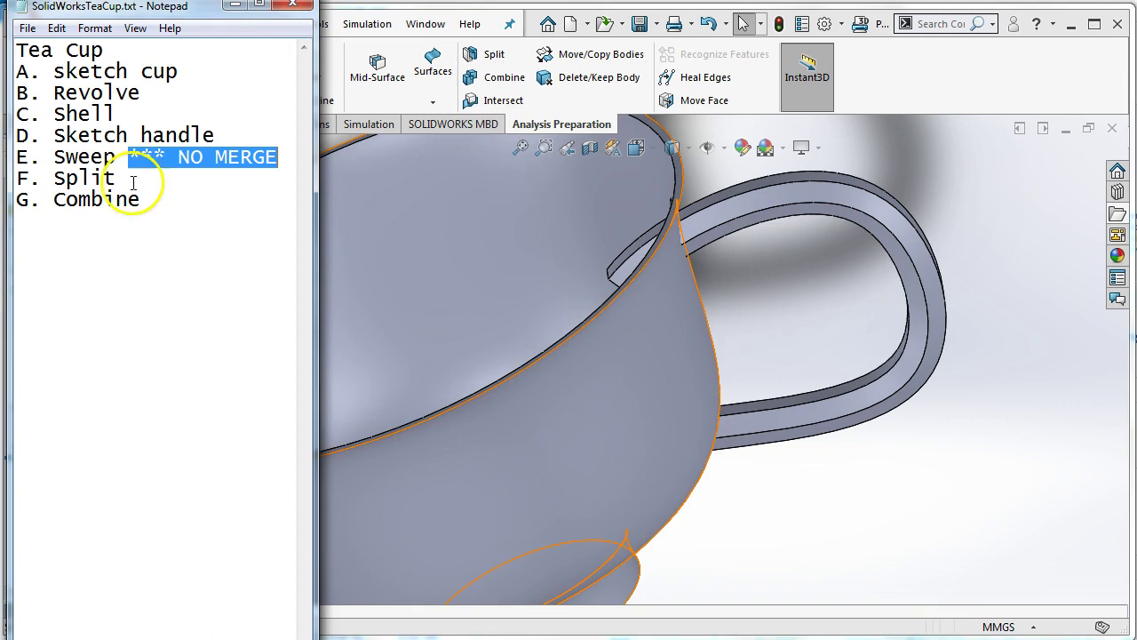
left_click(774, 246)
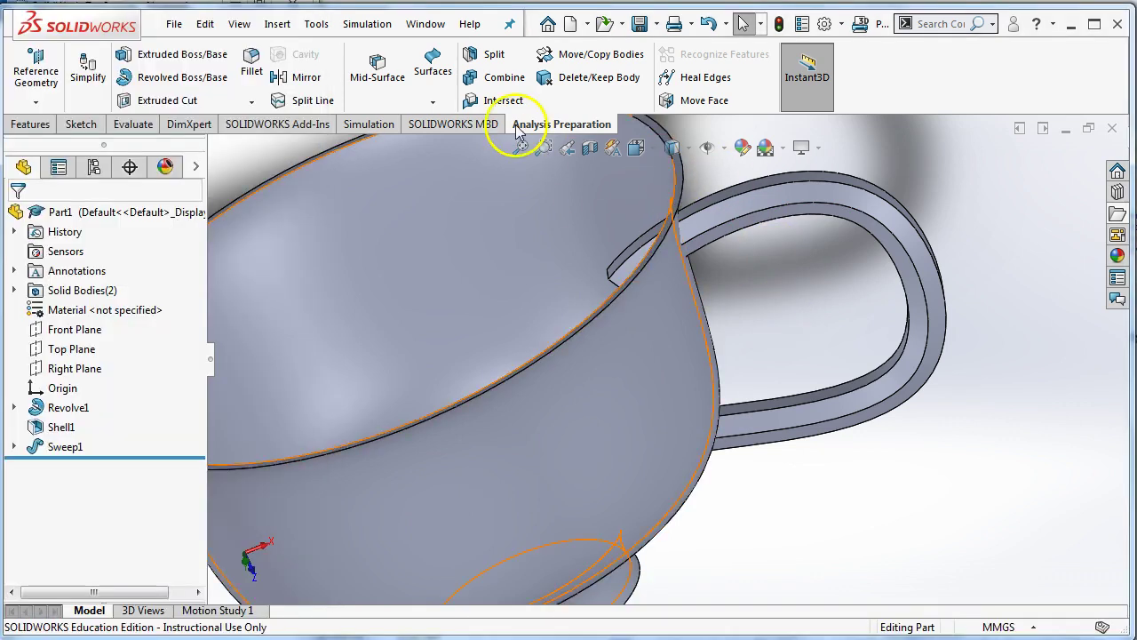
left_click(524, 62)
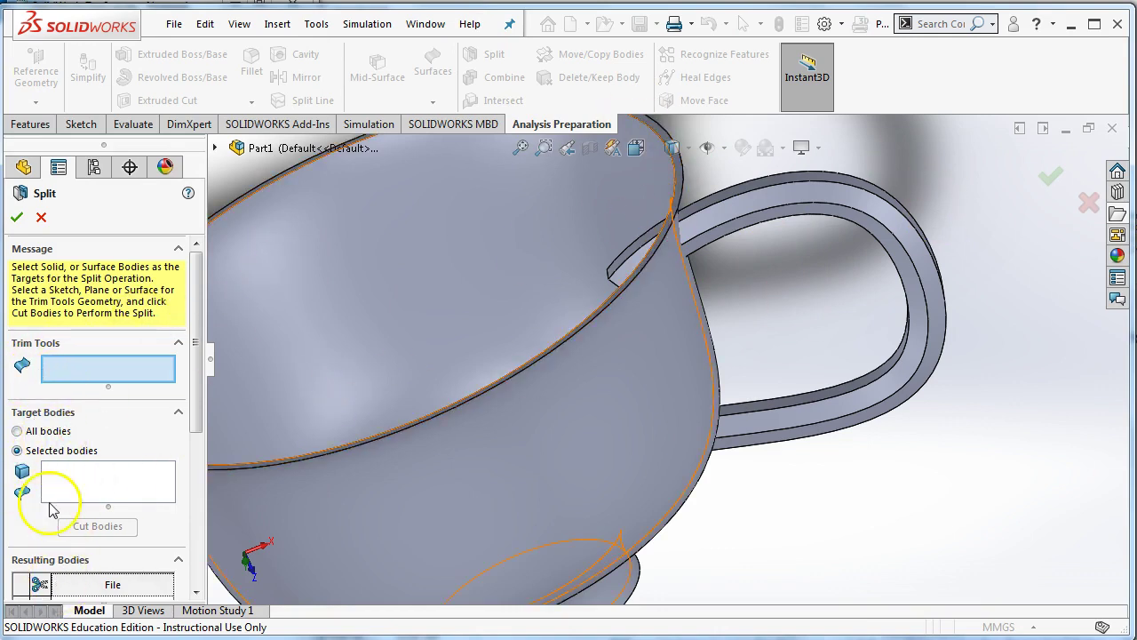
left_click(17, 431)
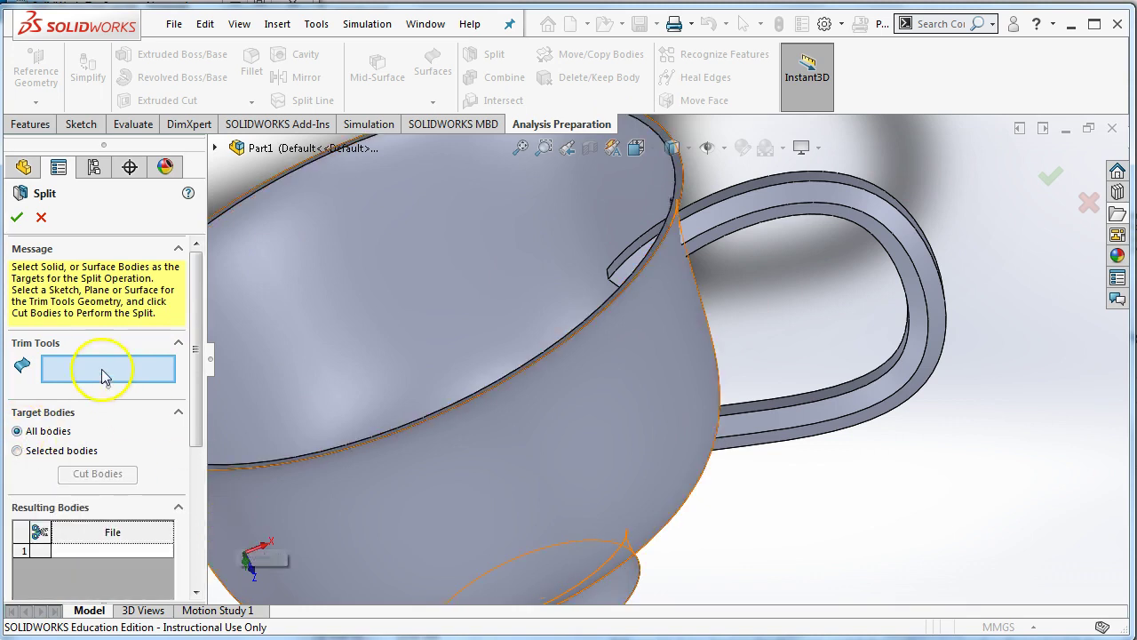
left_click(643, 413)
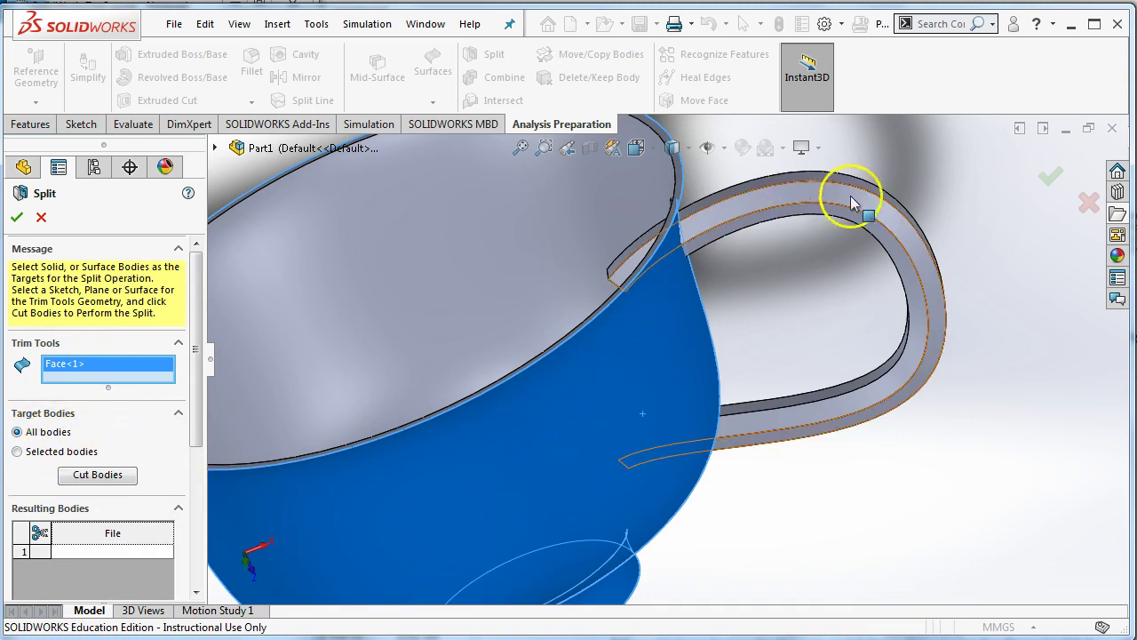
Limit the split to selected bodies, choose the swept handle as the target, and cut it with the trim face
left_click(18, 452)
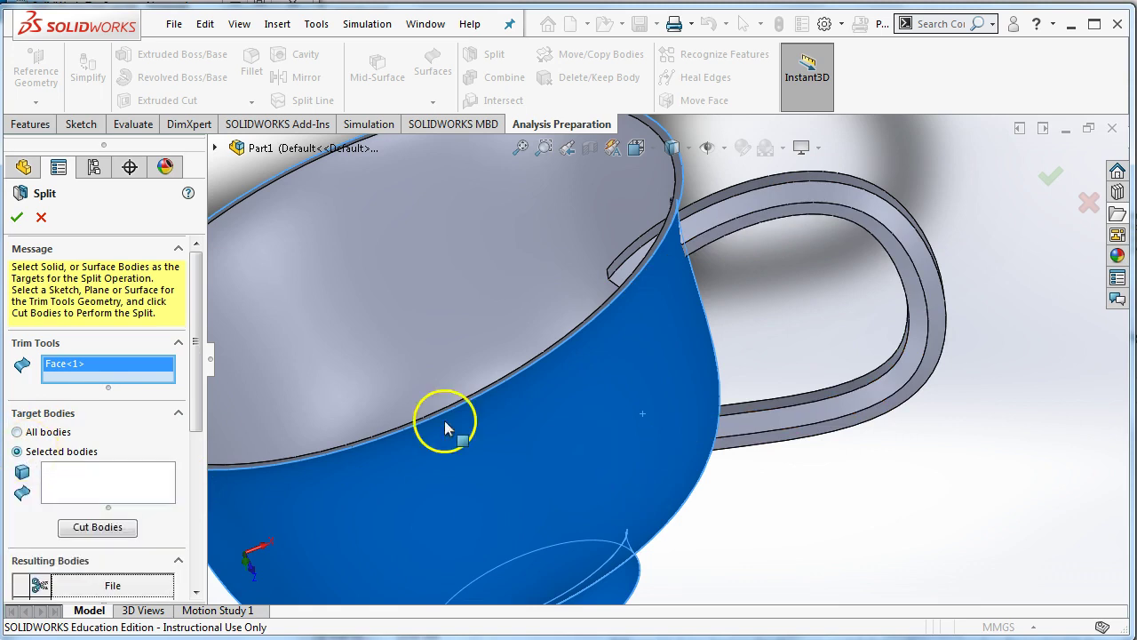
left_click(64, 484)
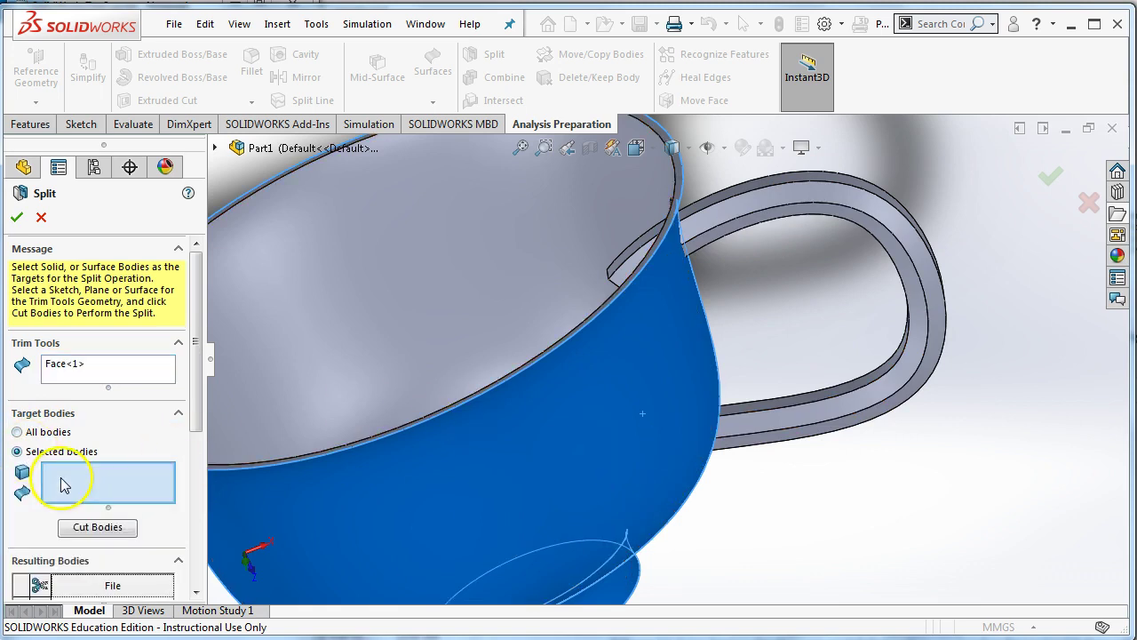
left_click(730, 202)
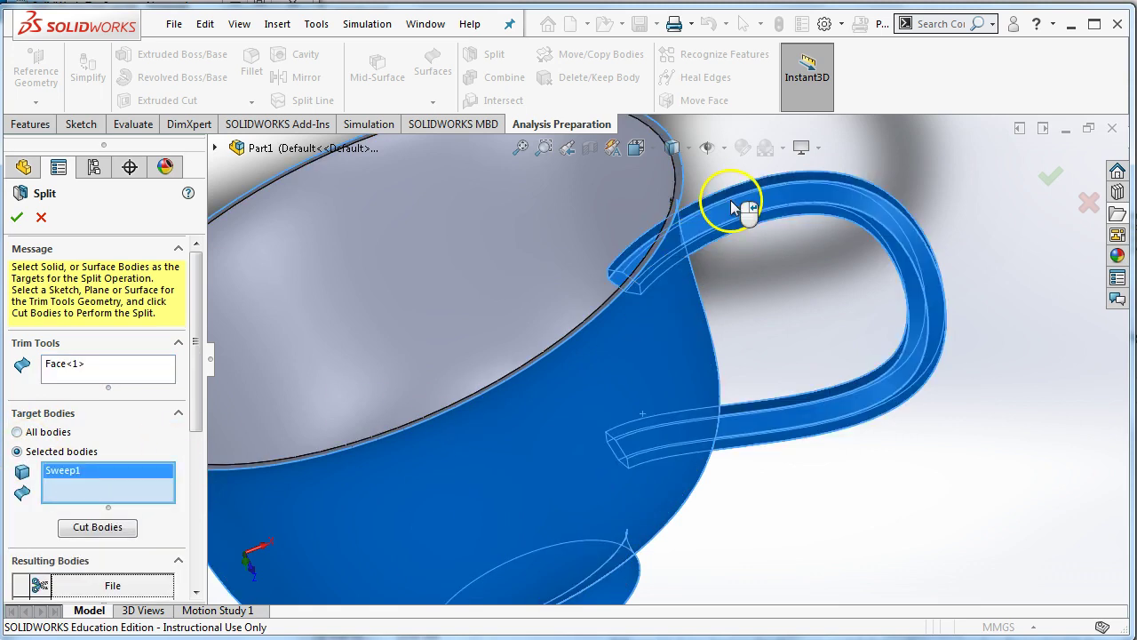
left_click(105, 528)
middle_click_drag(418, 311, 436, 353)
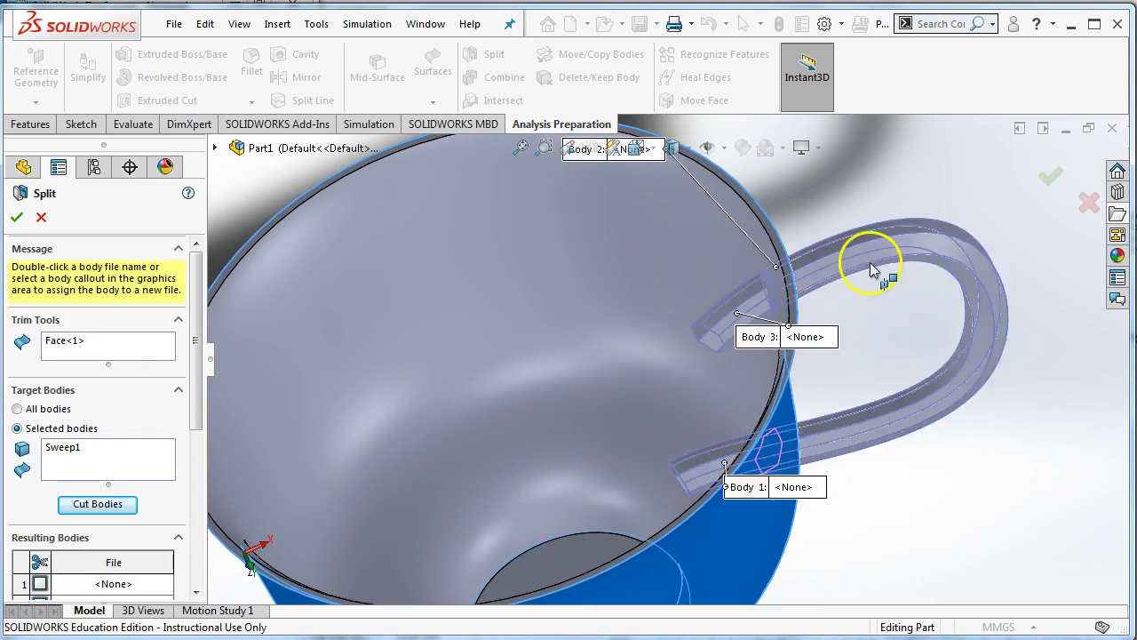
Mark the two handle stubs inside the cup as resulting bodies, consume the cut bodies, and accept the split
left_click(686, 469)
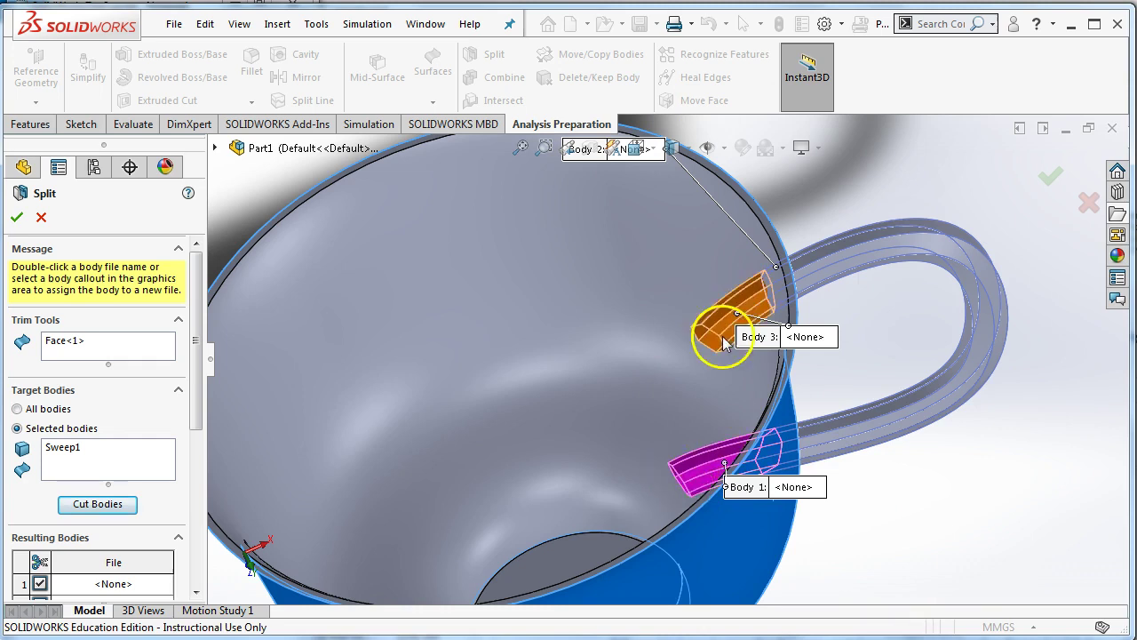
left_click(727, 313)
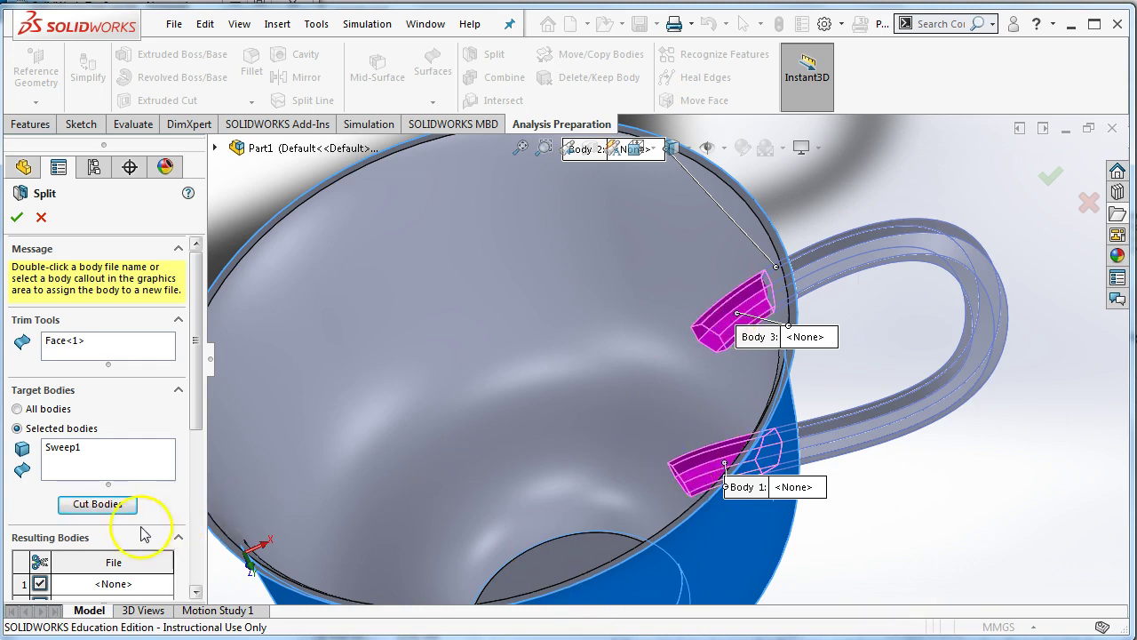
scroll(103, 560, "down", 2)
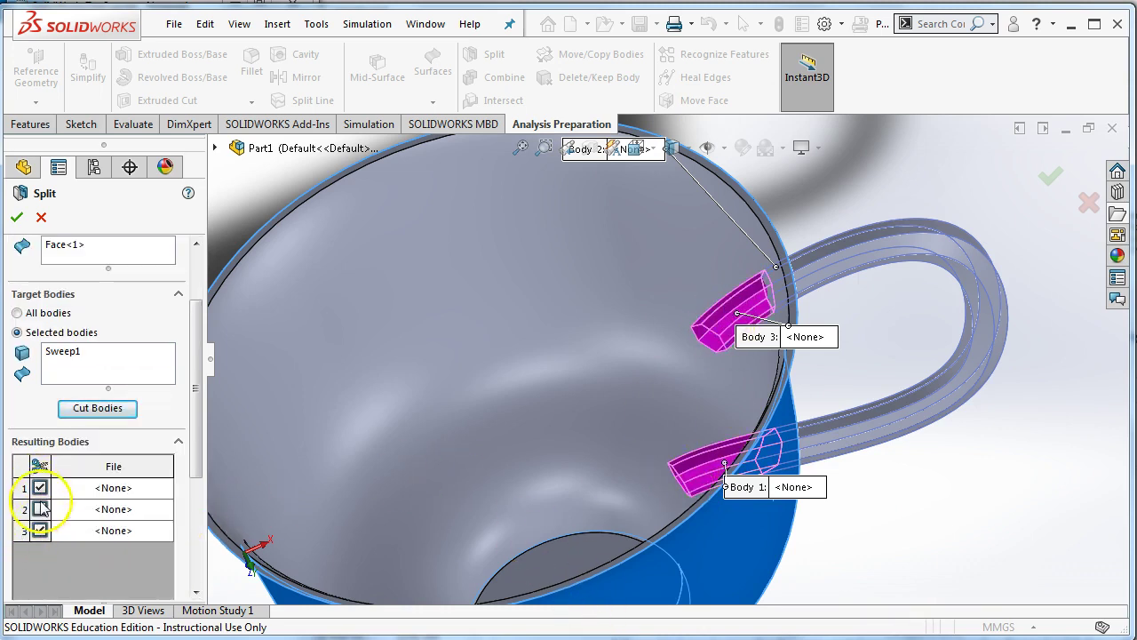
scroll(56, 513, "down", 4)
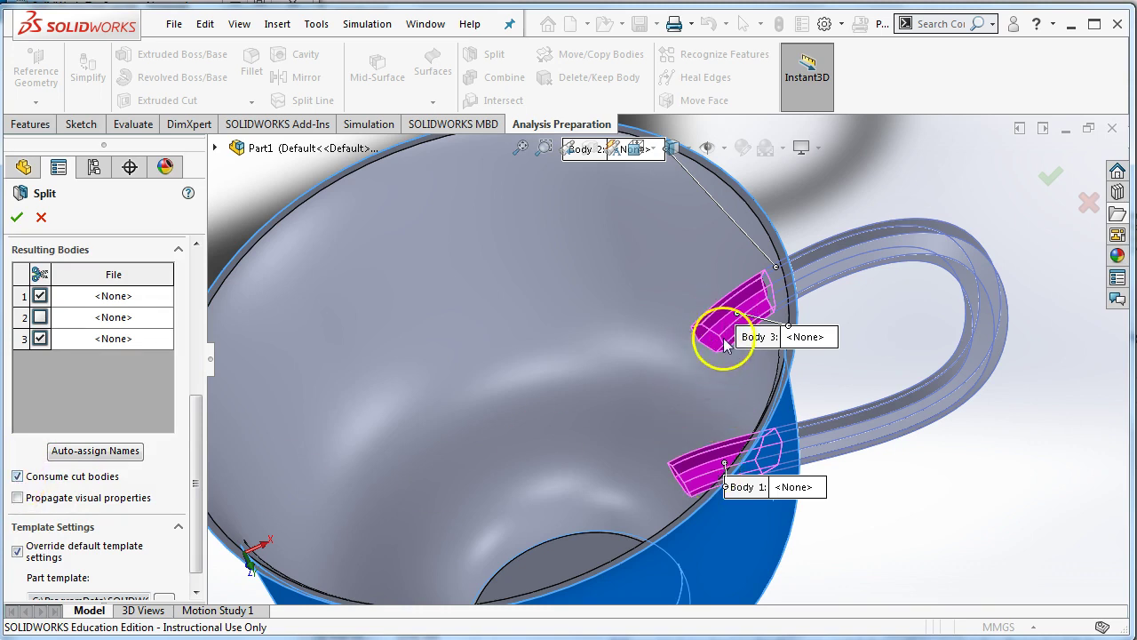
left_click(17, 218)
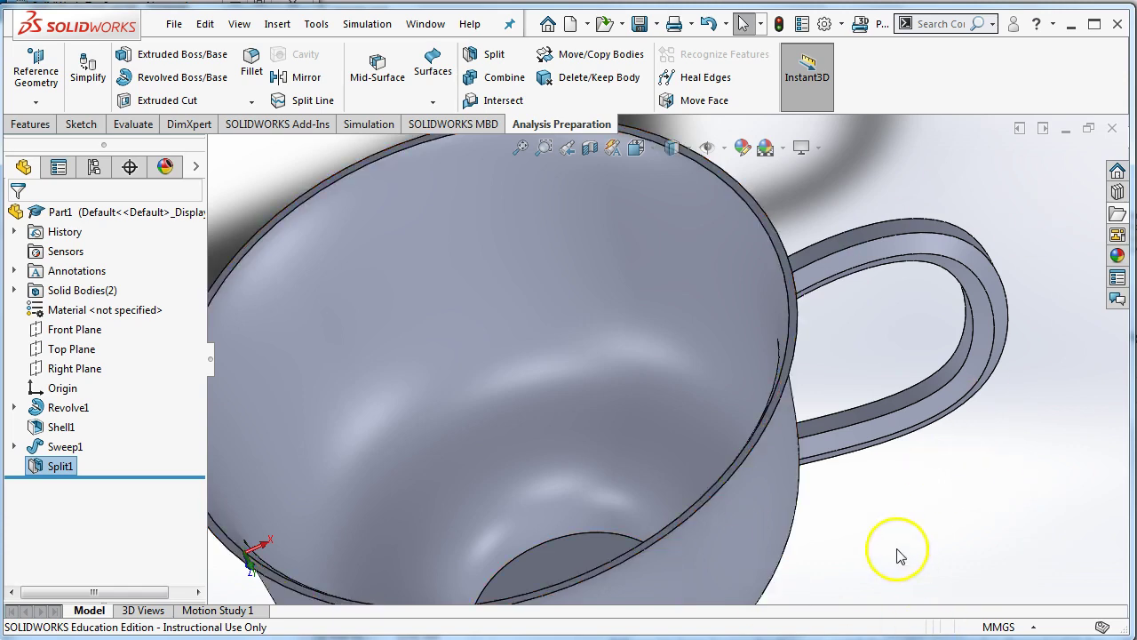
key("f")
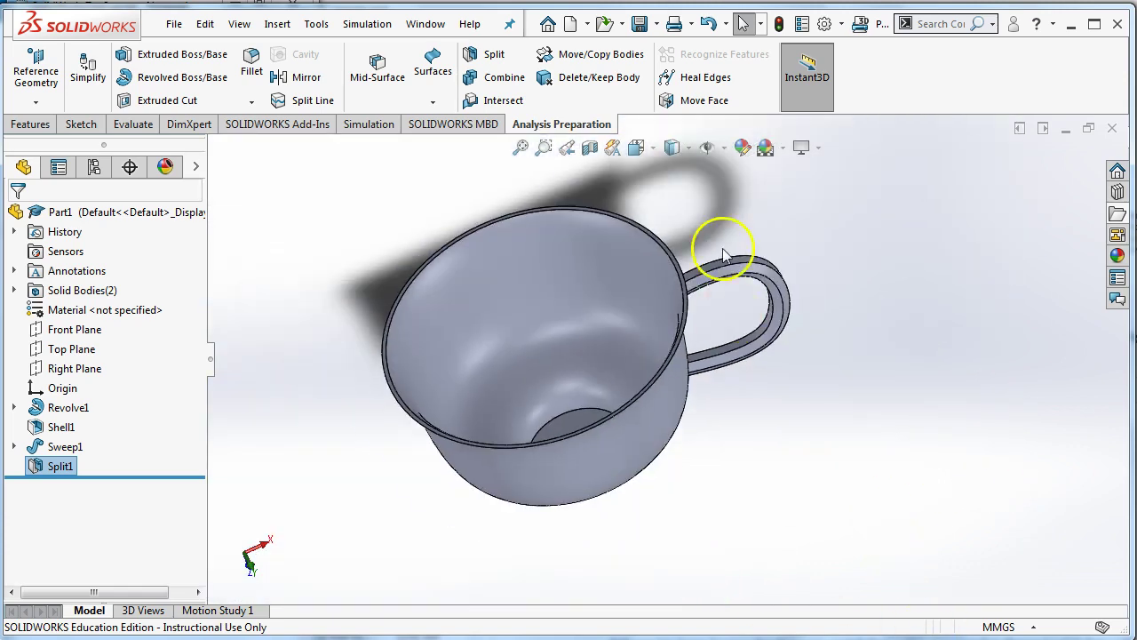
Try moving the handle body away from the cup with Move/Copy Bodies, and undo the move
left_click(607, 55)
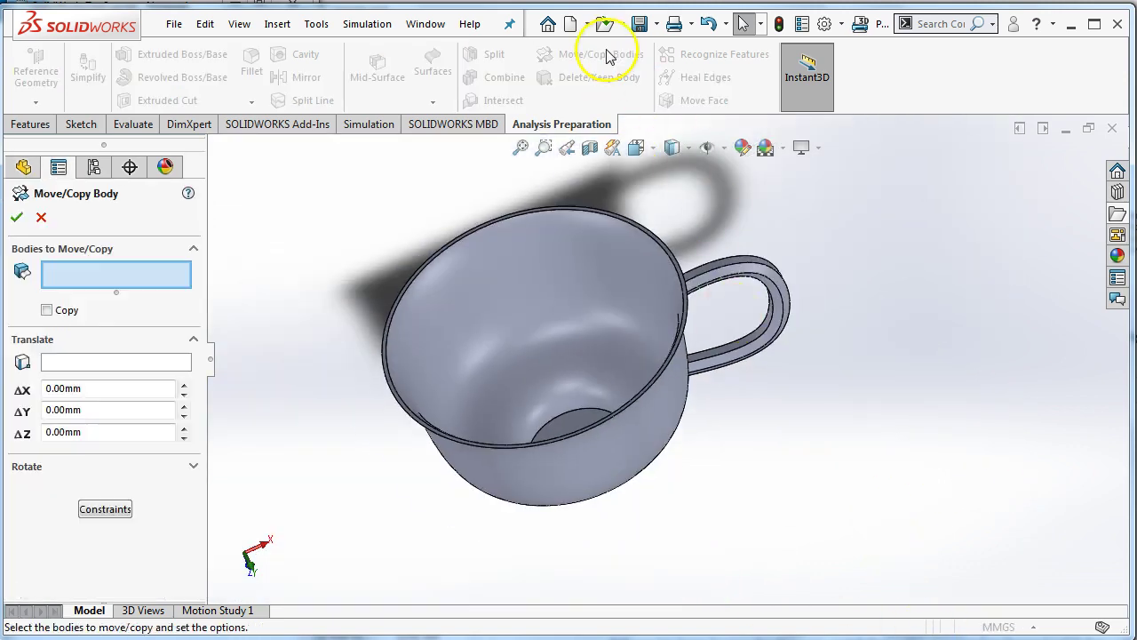
left_click(740, 272)
left_click_drag(811, 276, 951, 215)
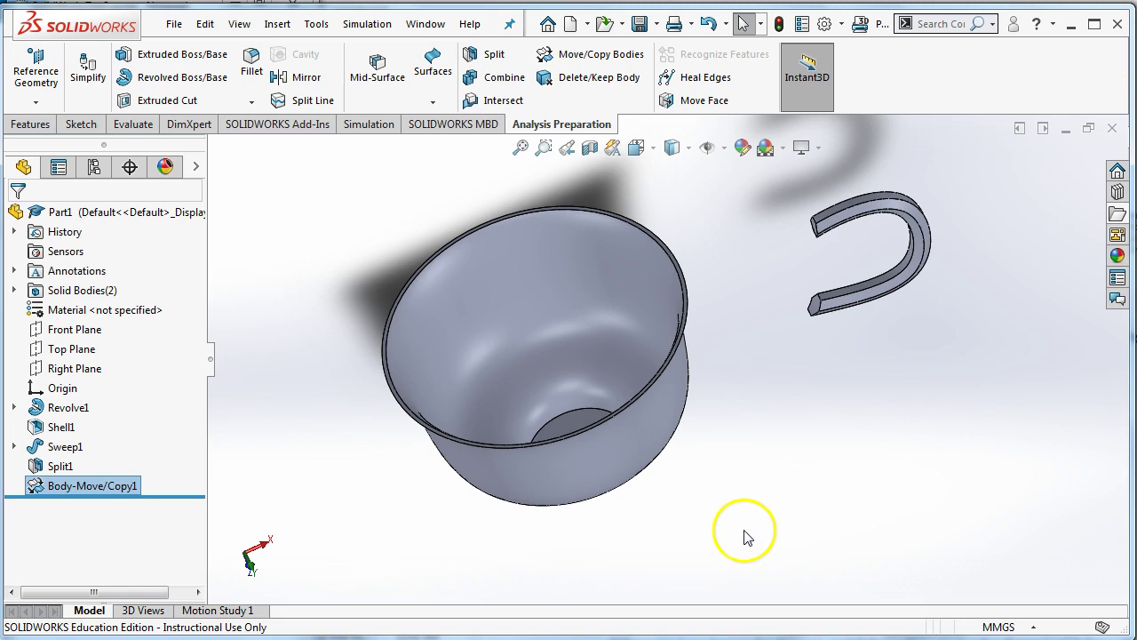
key("ctrl+z")
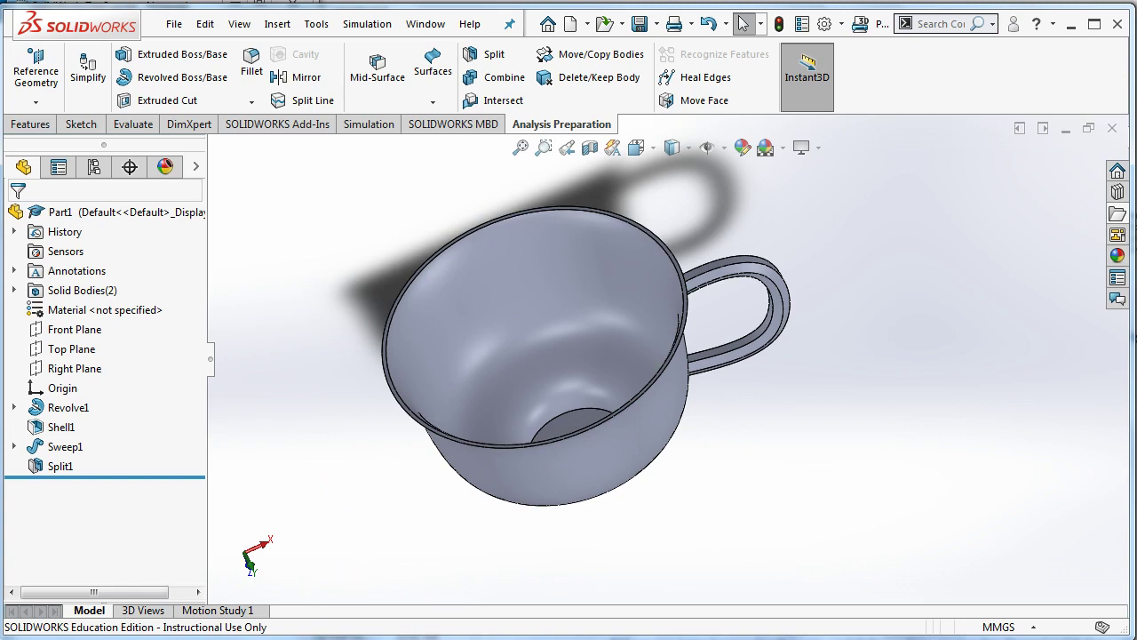
Check the Combine item in the Notepad notes and return to SOLIDWORKS
key("alt+Tab")
left_click_drag(158, 203, 16, 201)
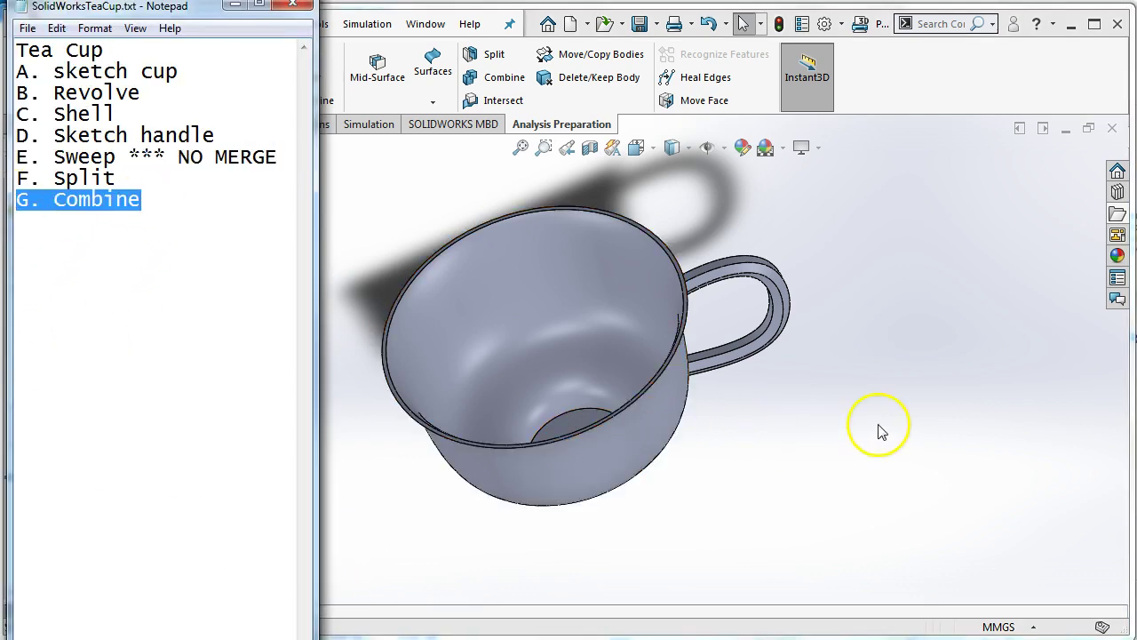
key("alt+Tab")
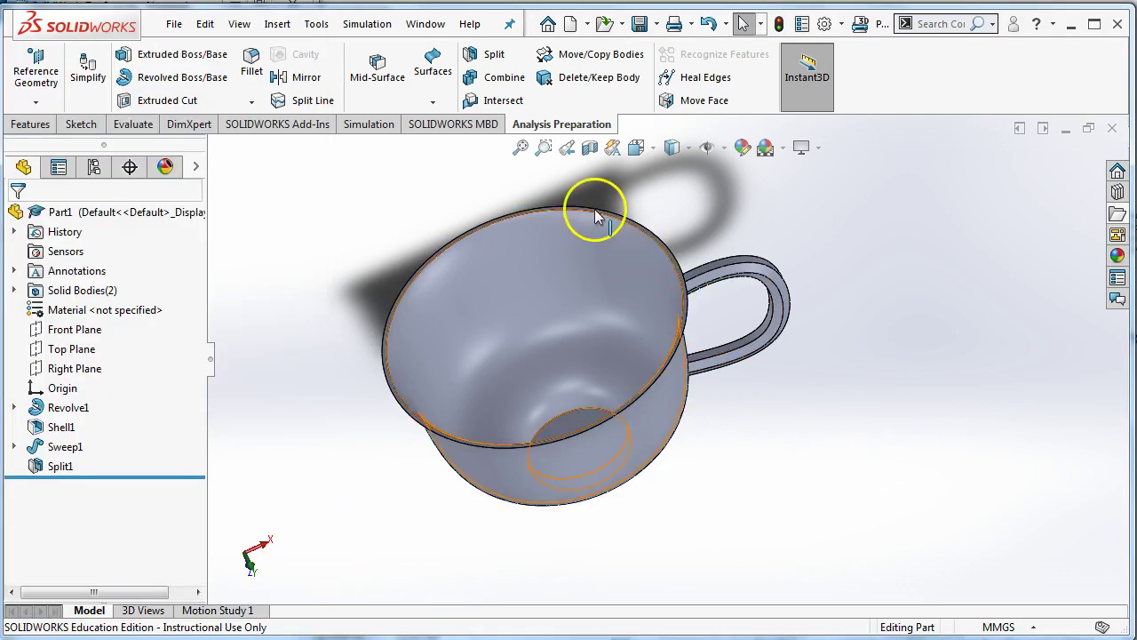
Combine the cup body and the trimmed handle body into one solid with the Add operation
left_click(489, 82)
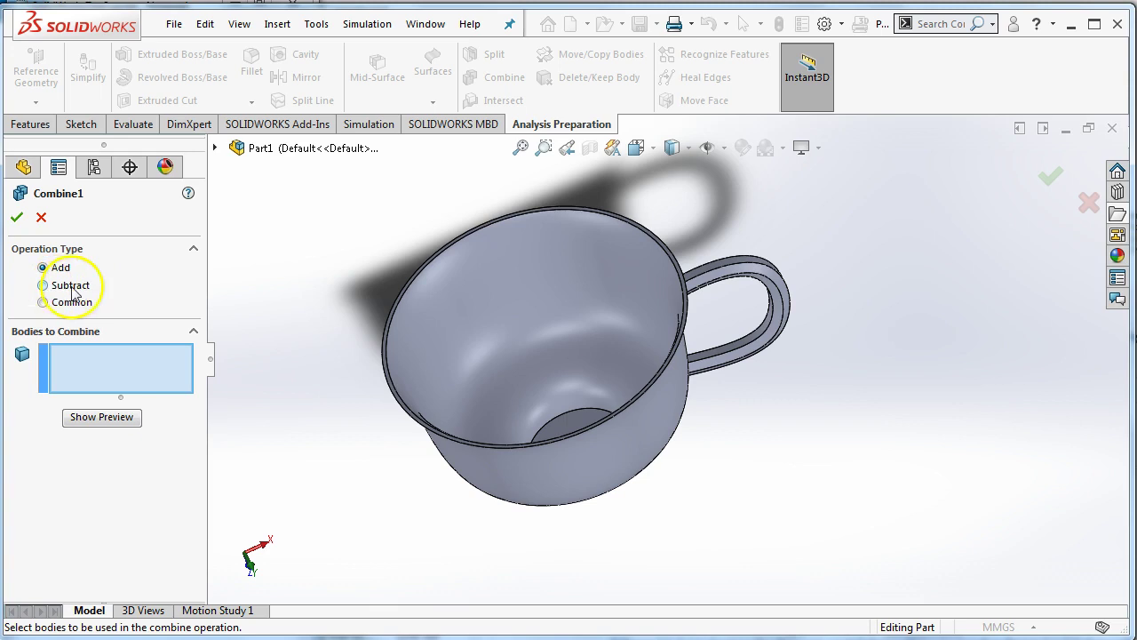
left_click(635, 462)
left_click(723, 370)
left_click(1051, 176)
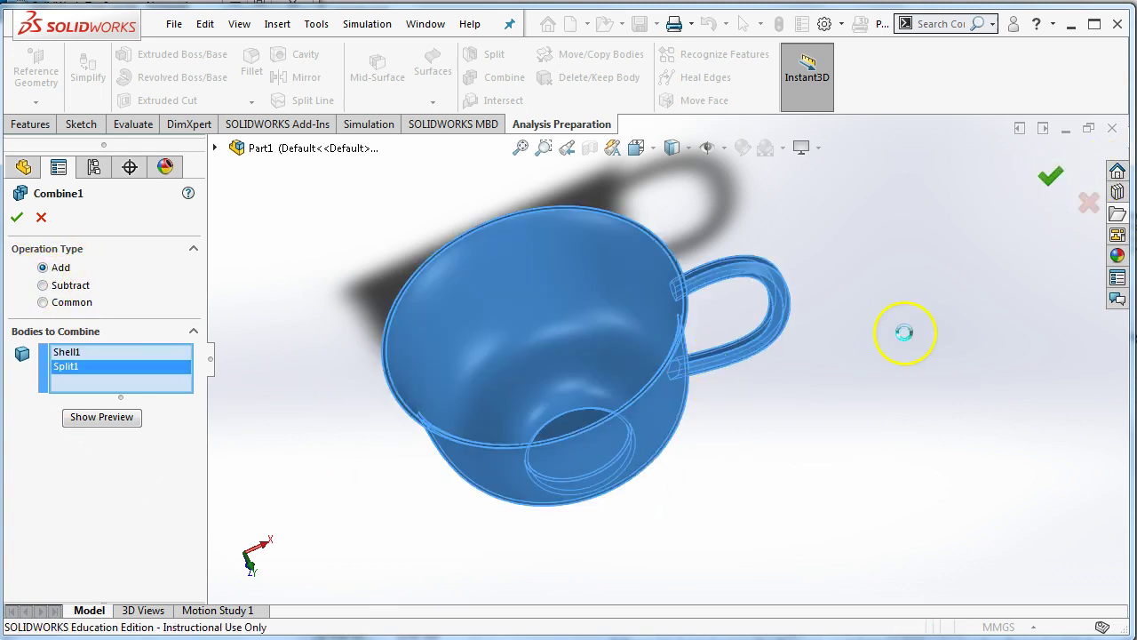
middle_click_drag(690, 510, 666, 542)
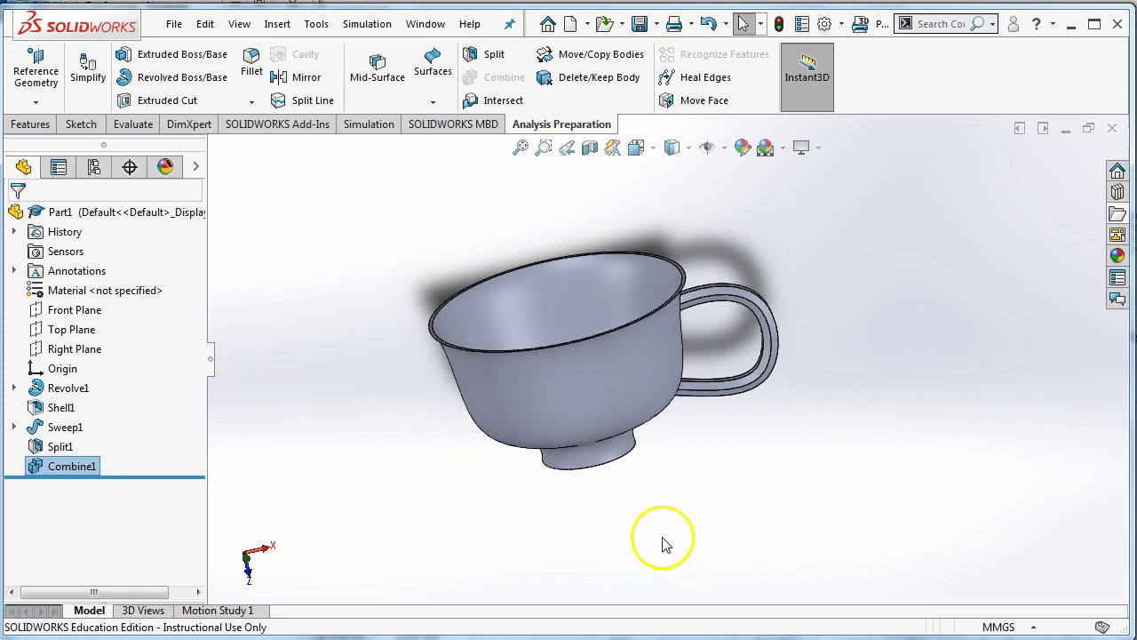
Close the finished cup part without saving it
left_click(31, 124)
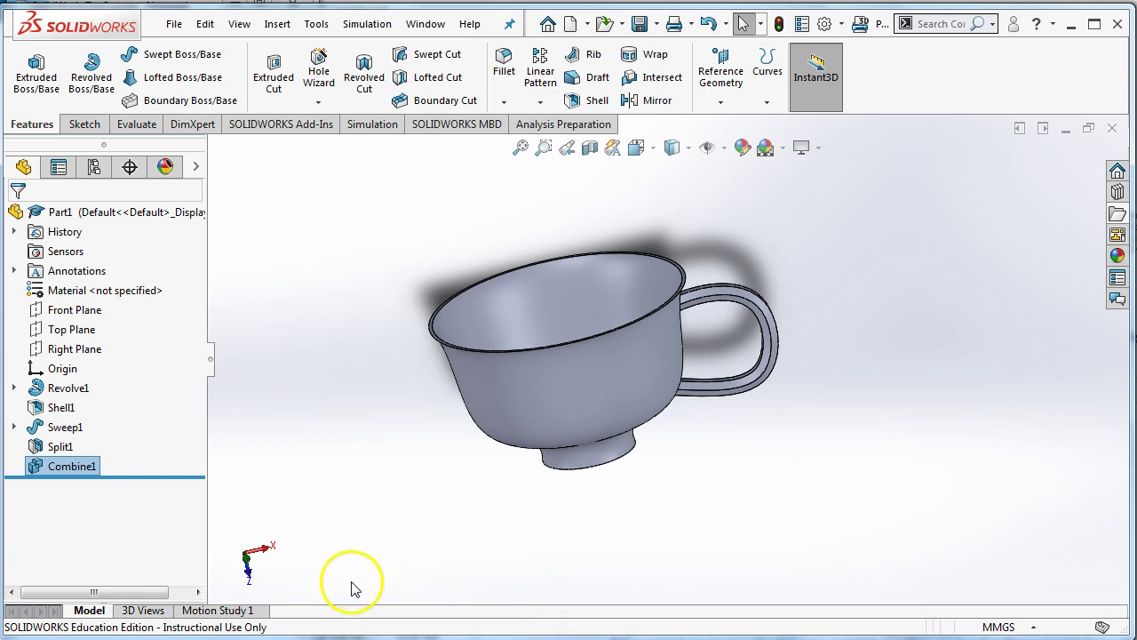
left_click(1111, 128)
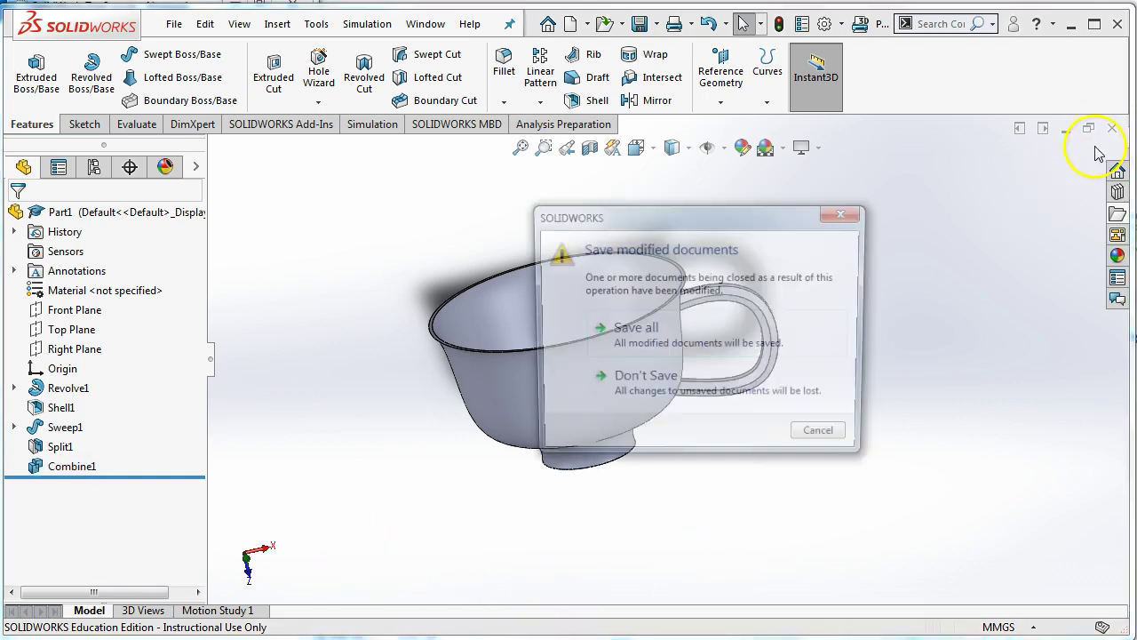
left_click(648, 383)
Examine where the swept handle's ends meet the rounded body of the teaa cup part, and the handle's profile sketch
middle_click_drag(907, 486, 825, 484)
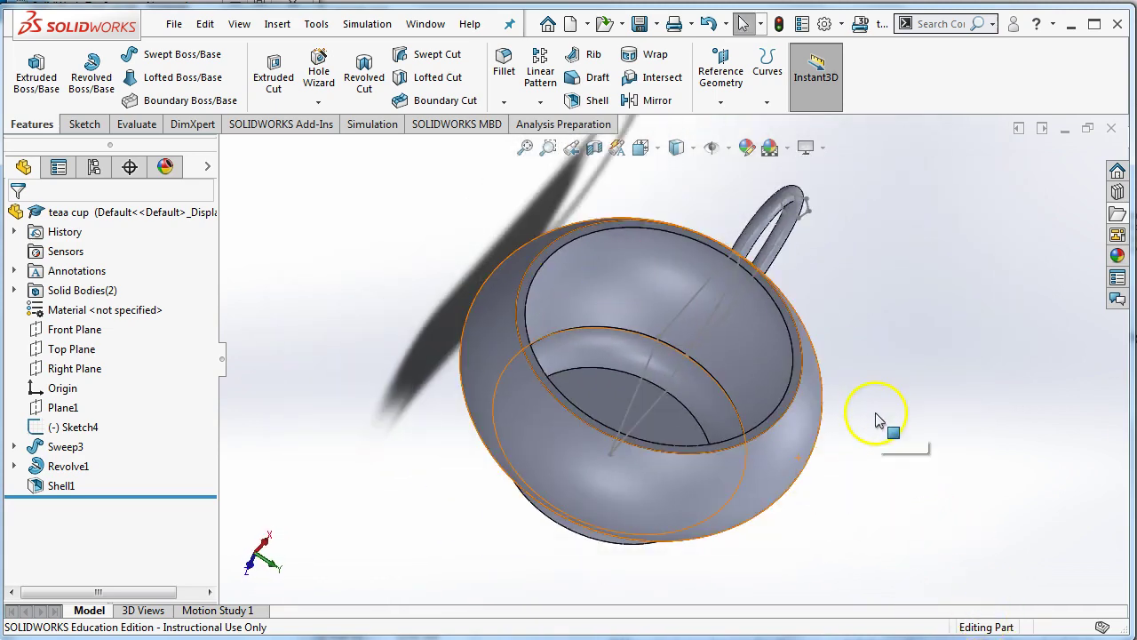
middle_click_drag(868, 406, 884, 320)
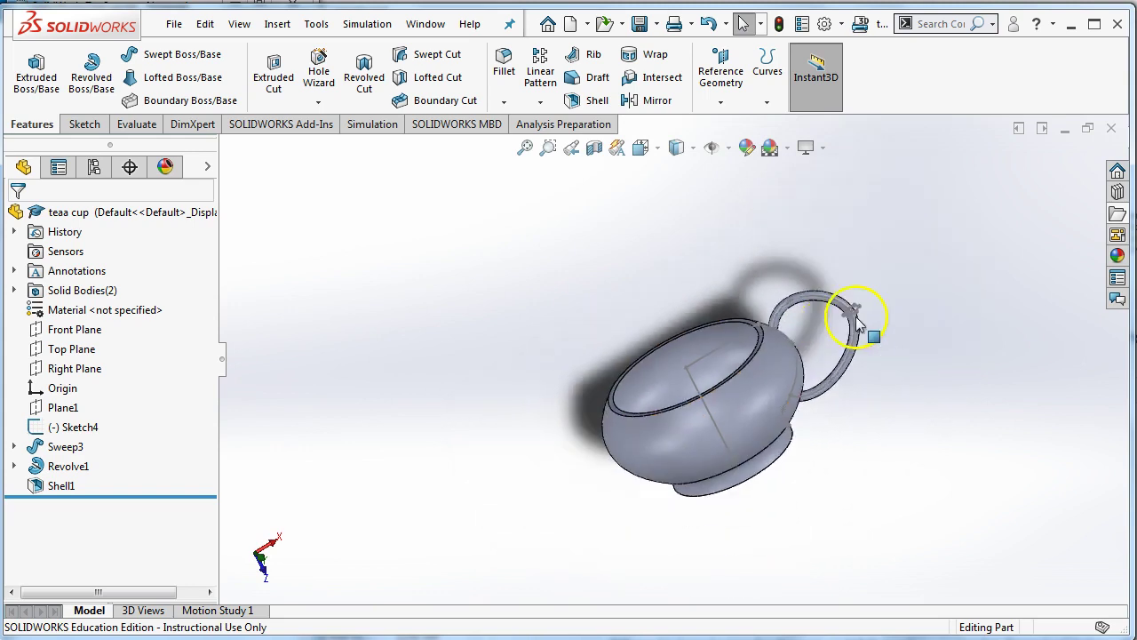
scroll(756, 335, "down", 5)
scroll(748, 395, "down", 3)
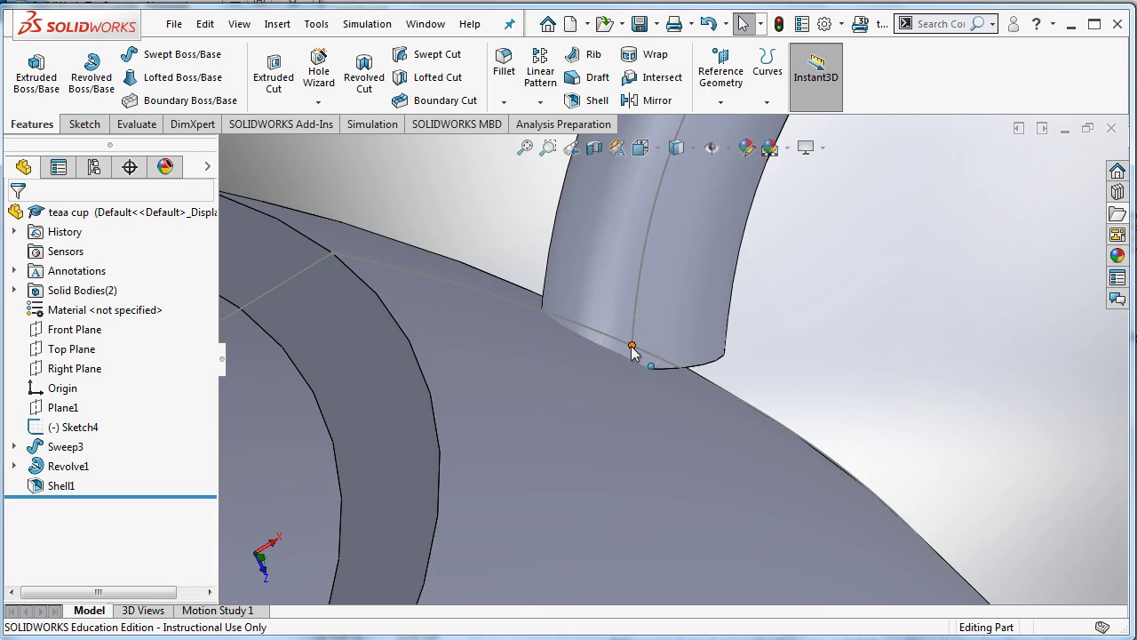
middle_click_drag(632, 351, 737, 348)
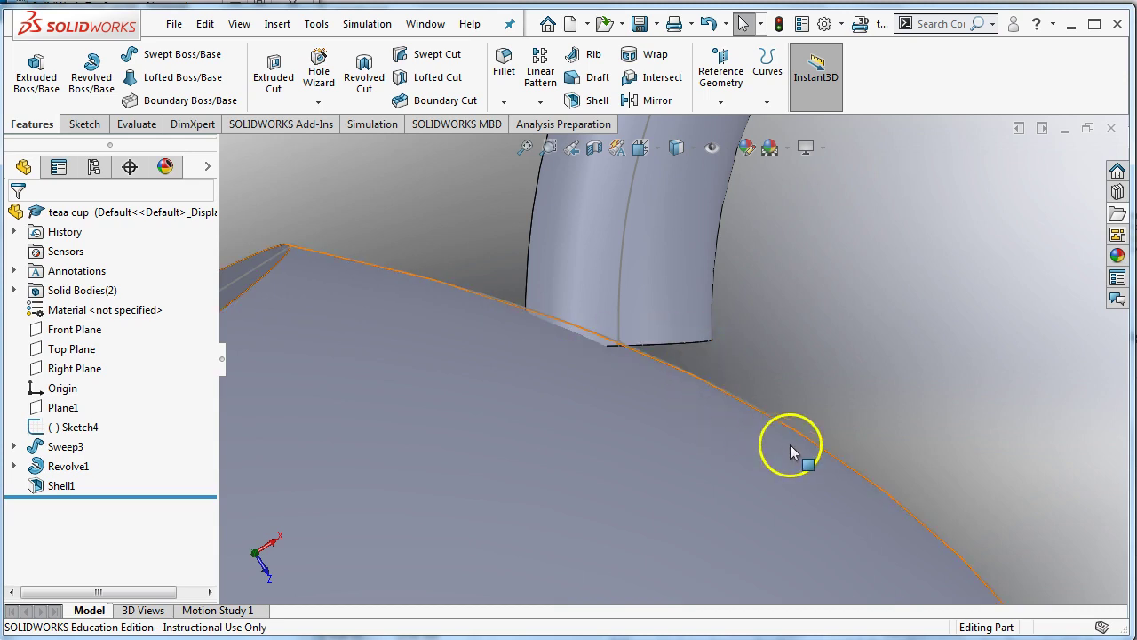
scroll(791, 451, "up", 10)
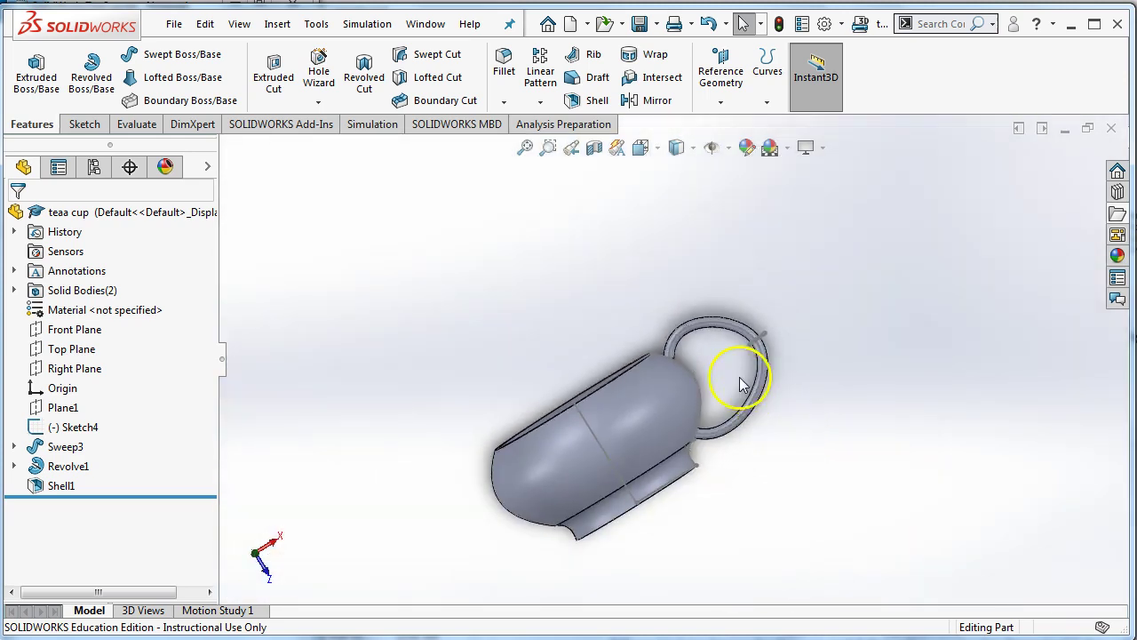
middle_click_drag(743, 384, 755, 364)
scroll(758, 369, "down", 5)
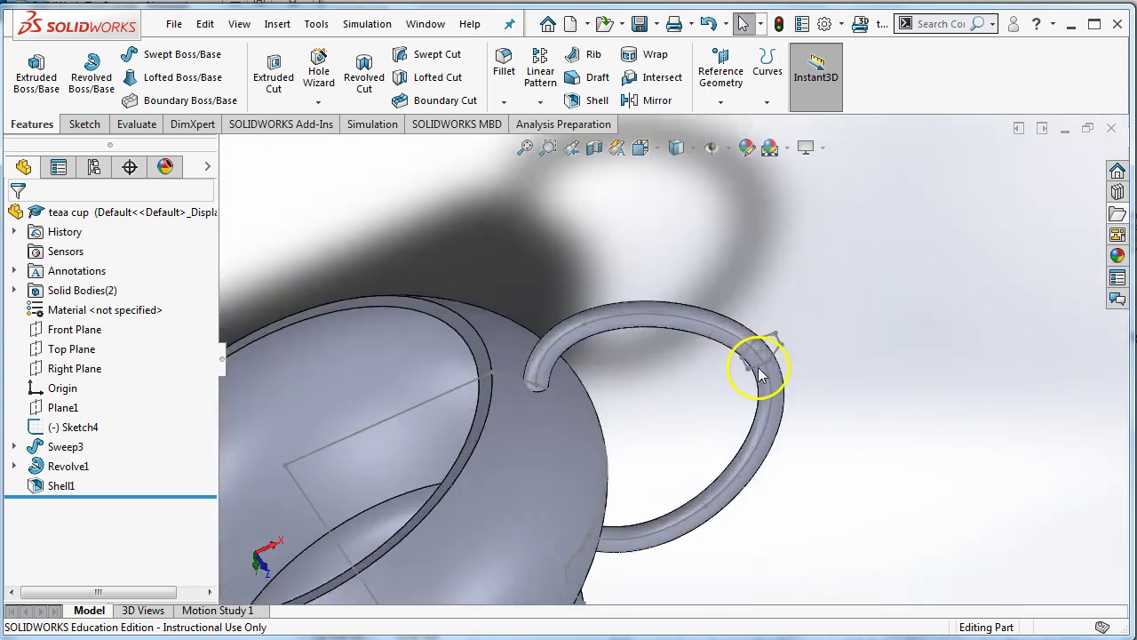
scroll(762, 373, "down", 5)
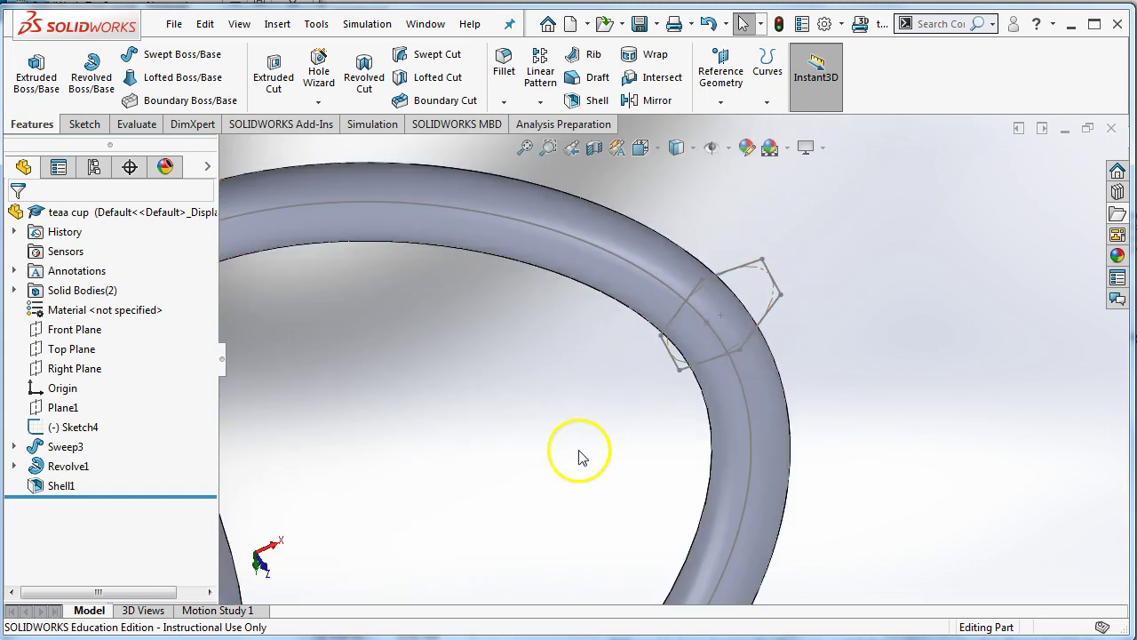
scroll(578, 460, "up", 5)
middle_click_drag(574, 459, 592, 483)
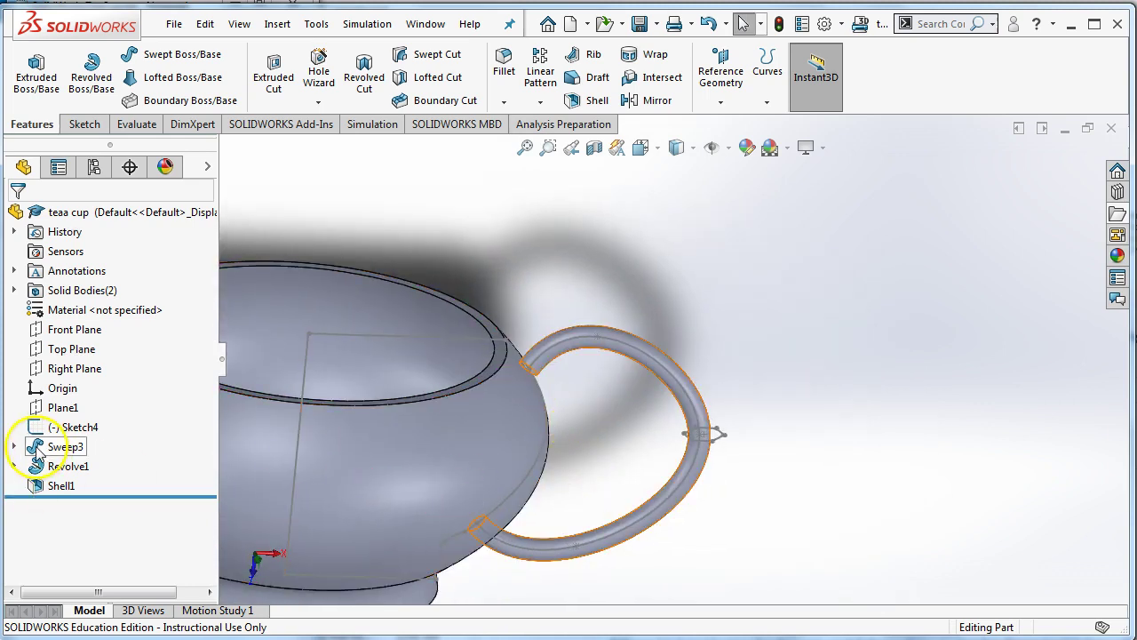
Open the sketch under the handle's Sweep3 feature for editing
left_click(64, 447)
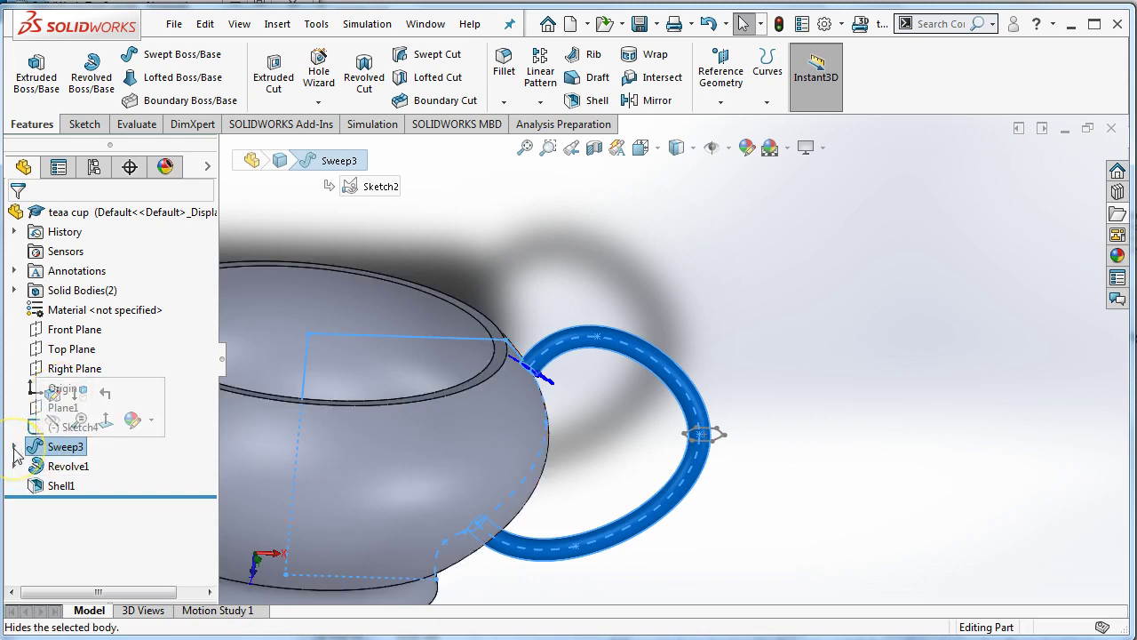
left_click(14, 447)
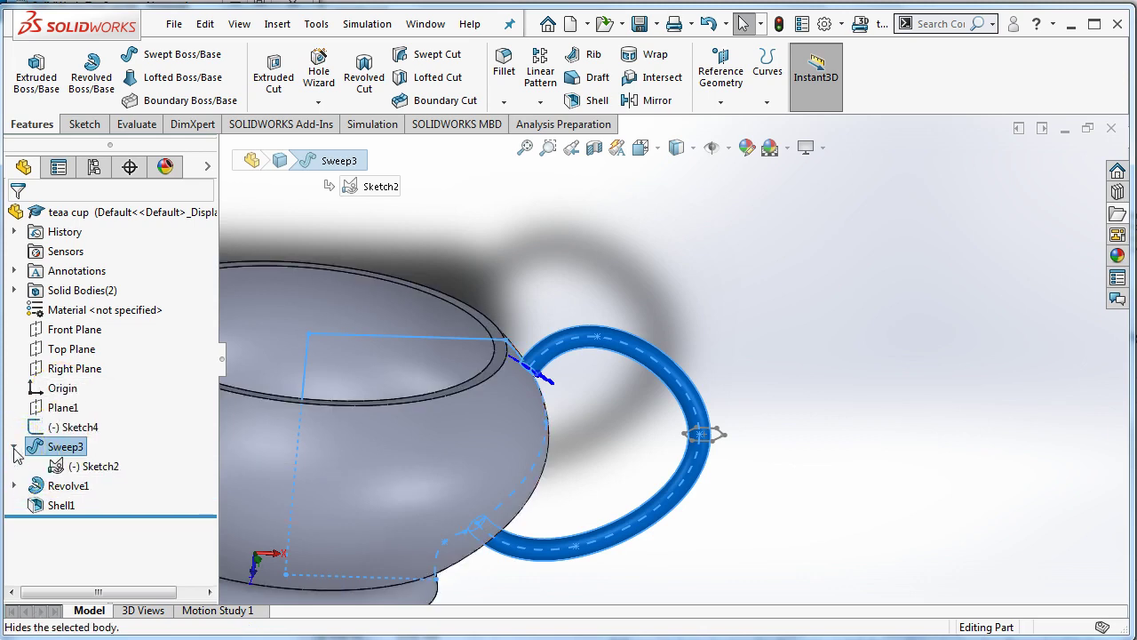
left_click(60, 470)
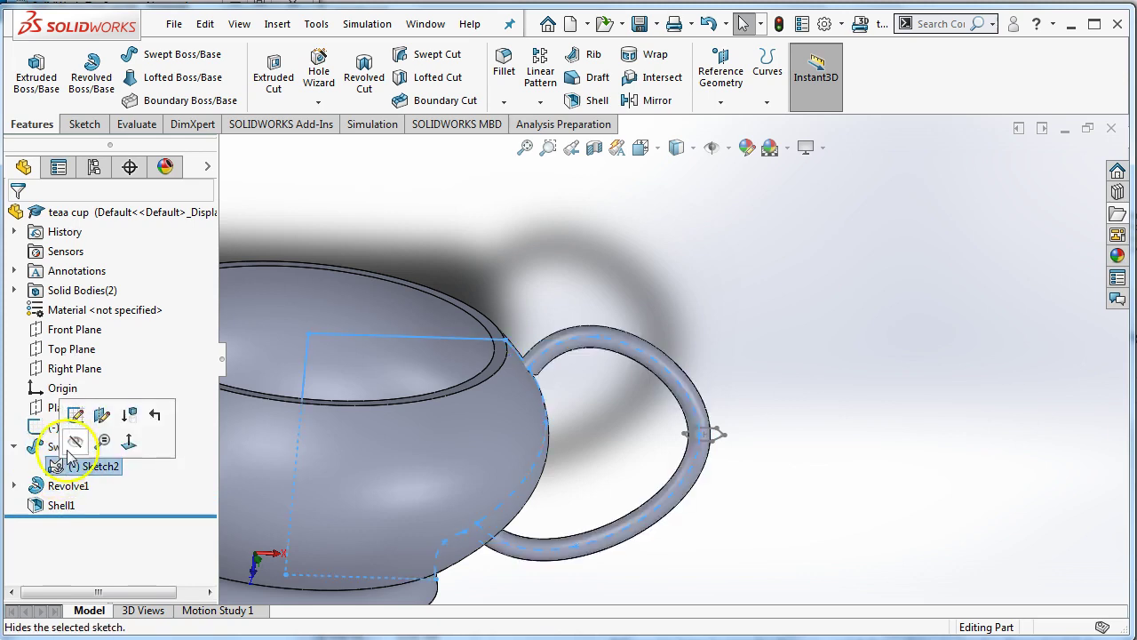
left_click(75, 415)
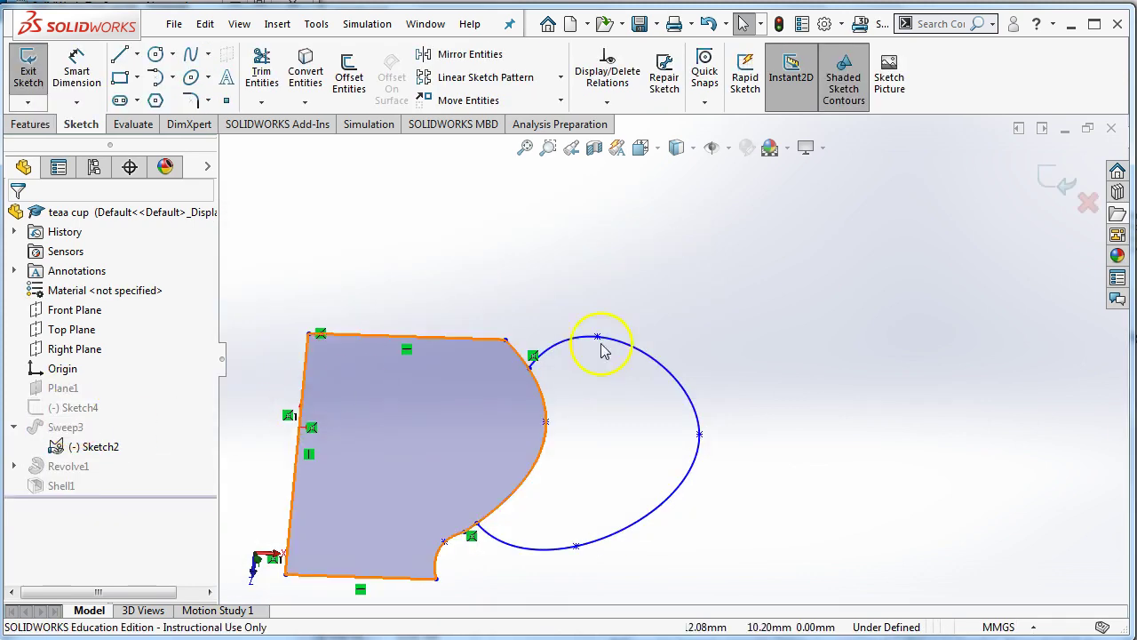
Delete the coincident relation at the upper end of the handle path and move that endpoint inside the cup profile
left_click(472, 529)
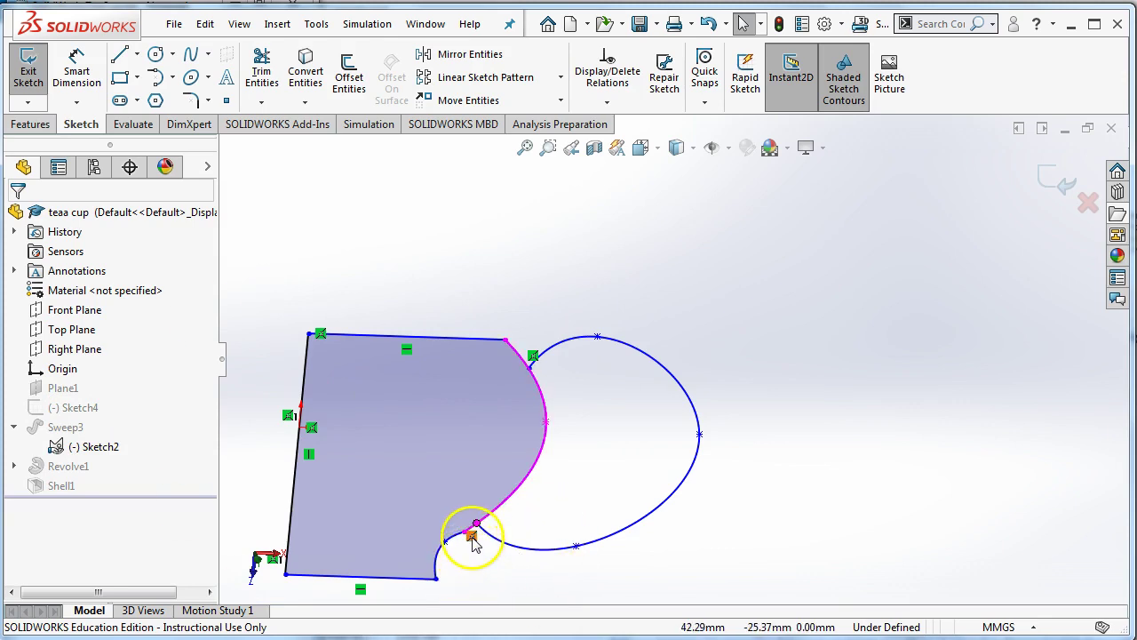
left_click(529, 367)
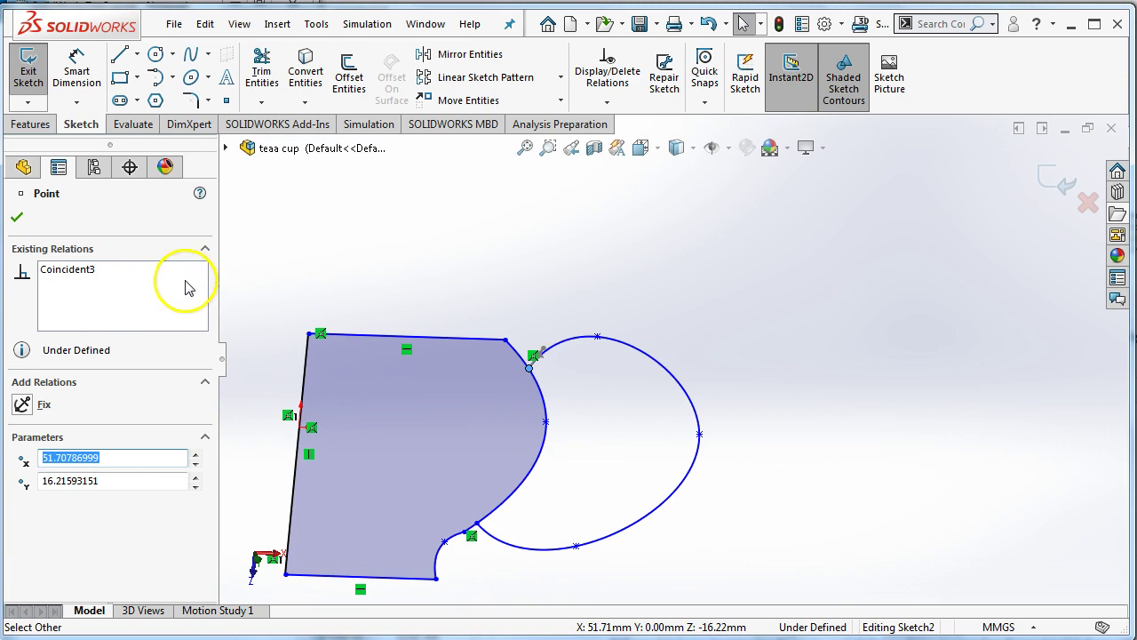
left_click(62, 271)
key("Delete")
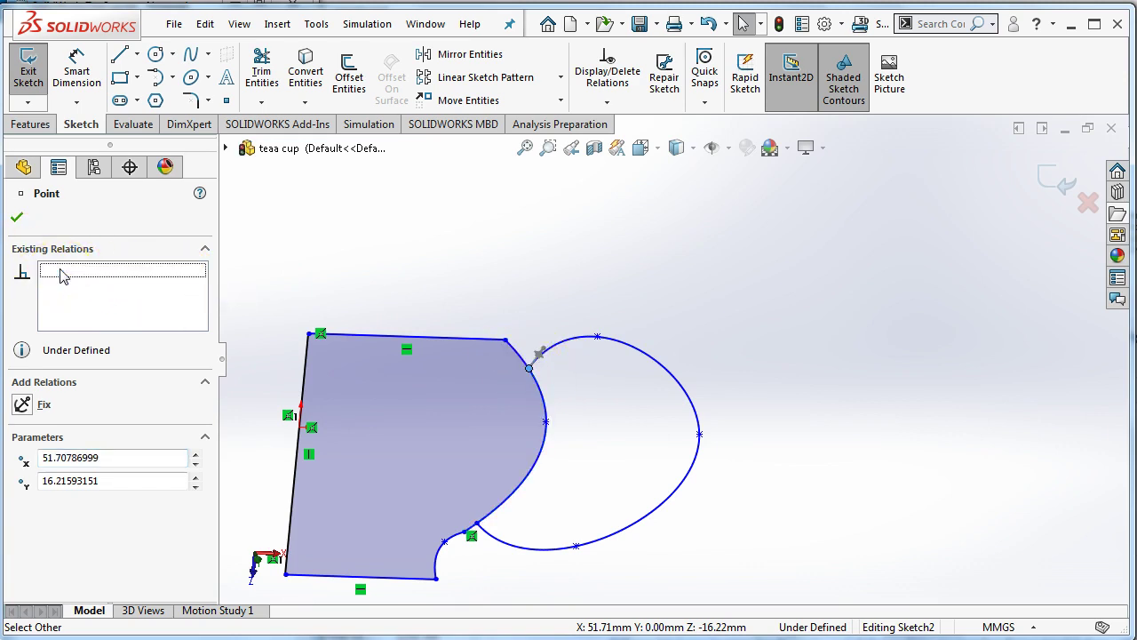
left_click_drag(529, 368, 474, 526)
Delete the lower path endpoint's coincident relation, move it inside the cup profile to about X 36, Y -17 mm, and exit the sketch
left_click(76, 271)
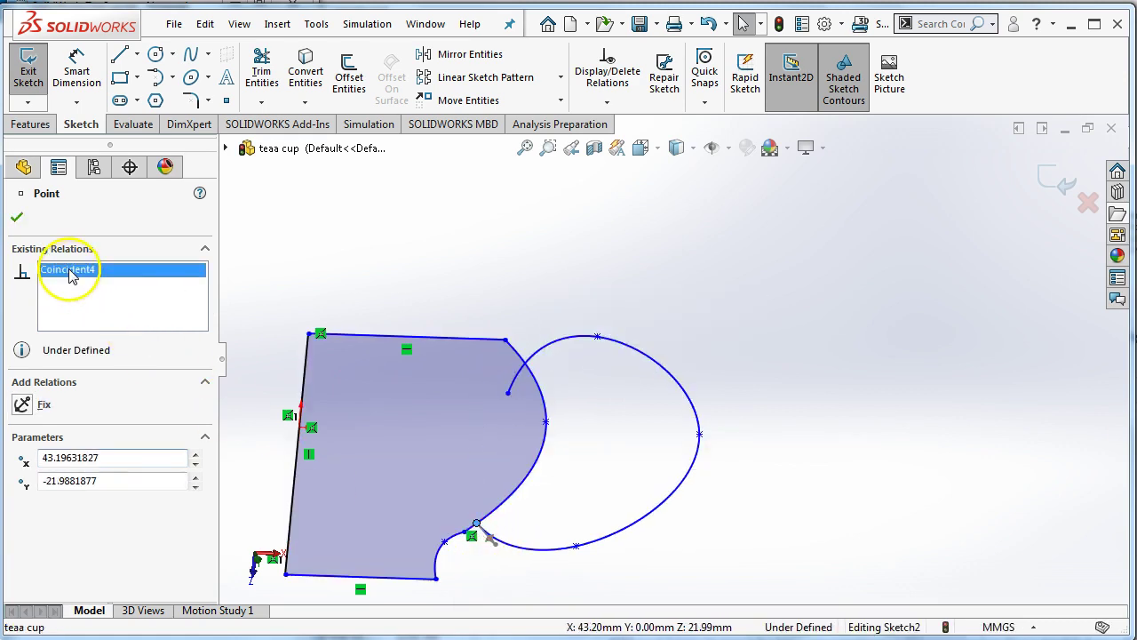
key("Delete")
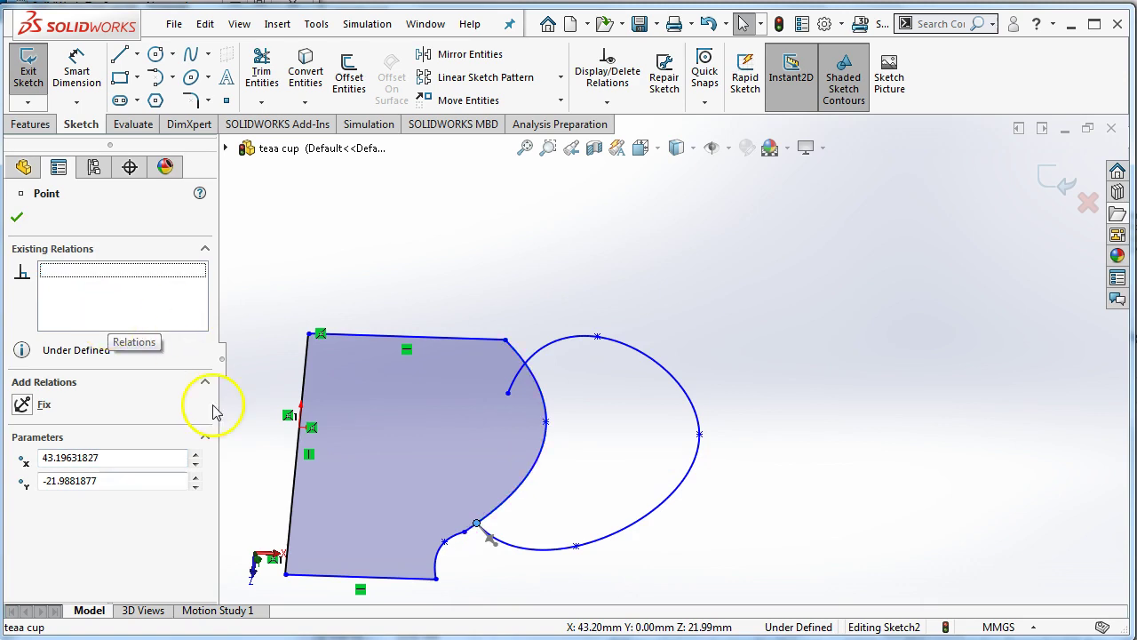
left_click_drag(476, 524, 450, 501)
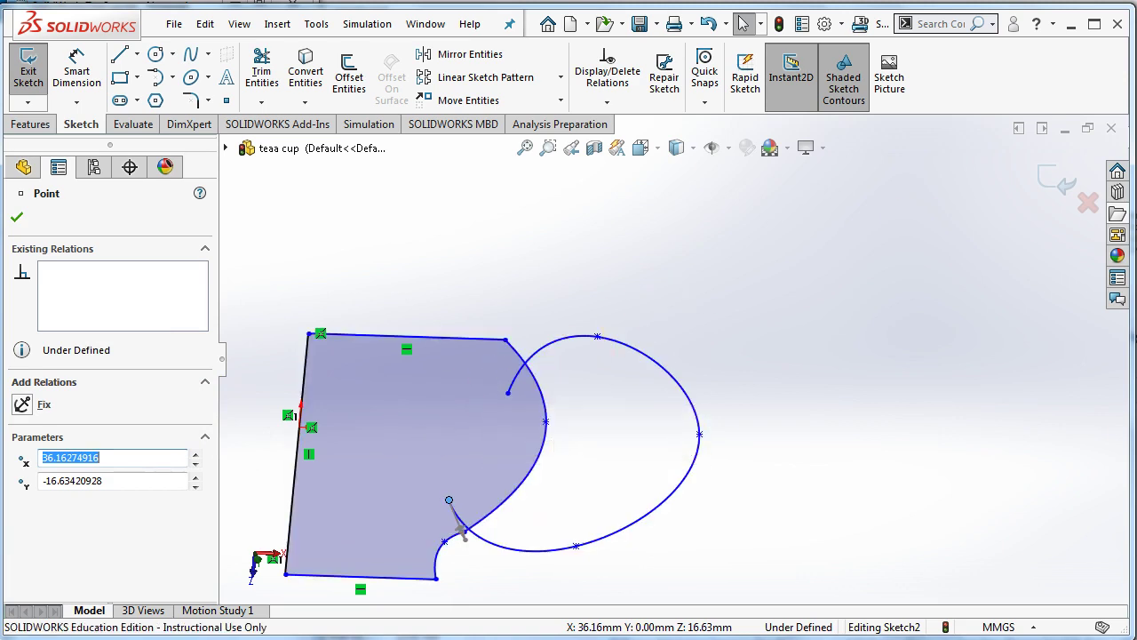
left_click(1055, 182)
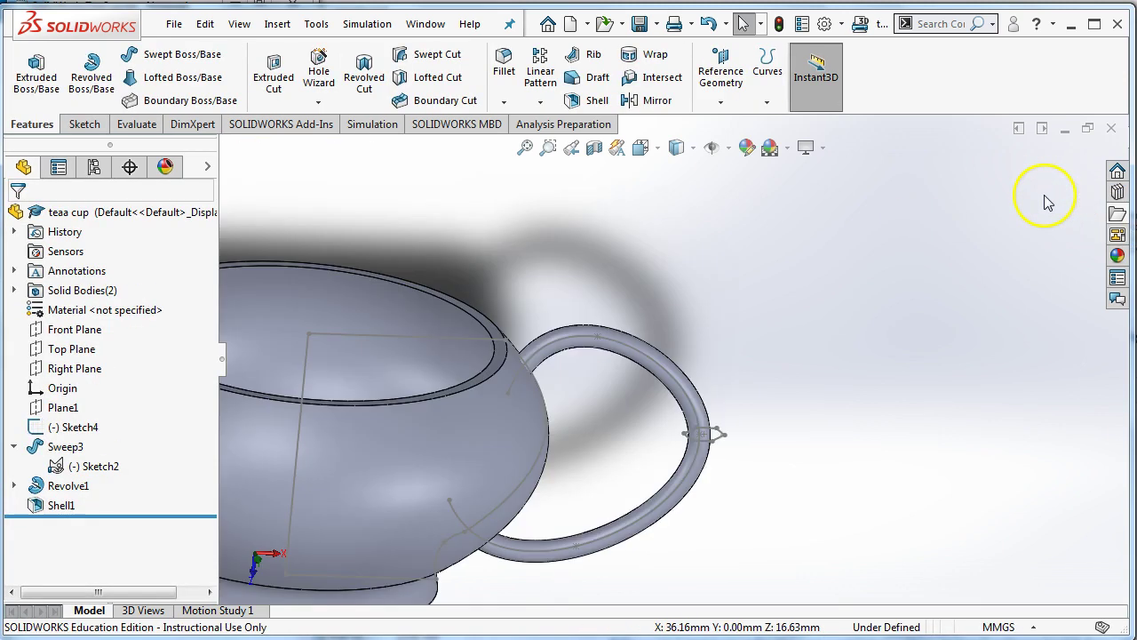
Start a Split with the rounded outer face of the cup as the trim tool
middle_click_drag(786, 289, 500, 399)
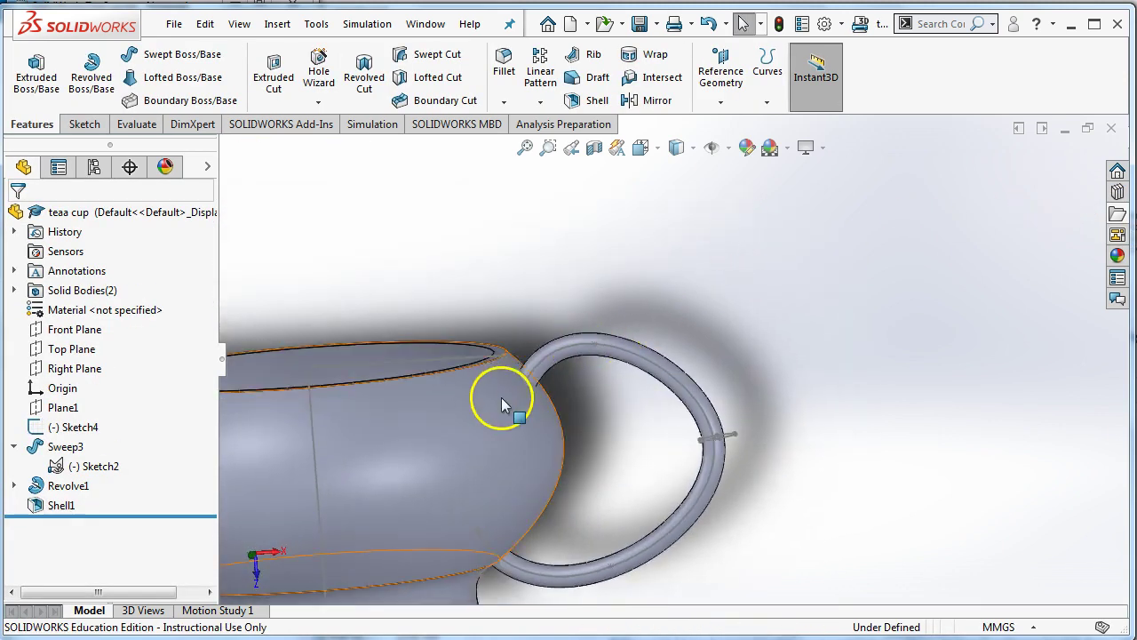
scroll(575, 361, "down", 3)
scroll(653, 346, "down", 2)
scroll(845, 447, "up", 5)
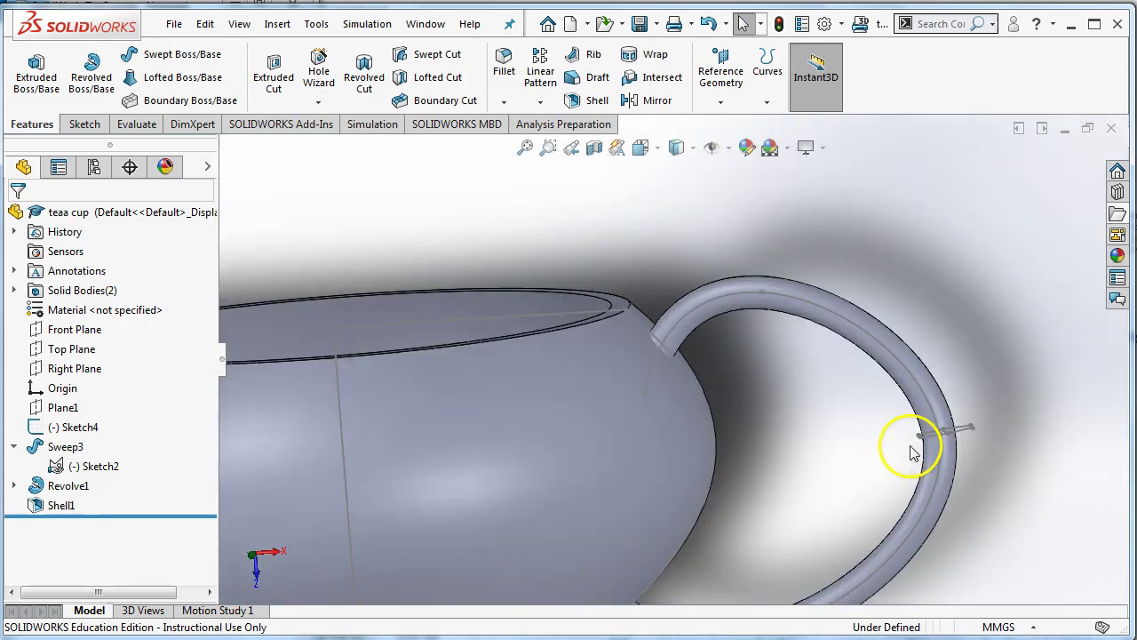
middle_click_drag(837, 439, 665, 236)
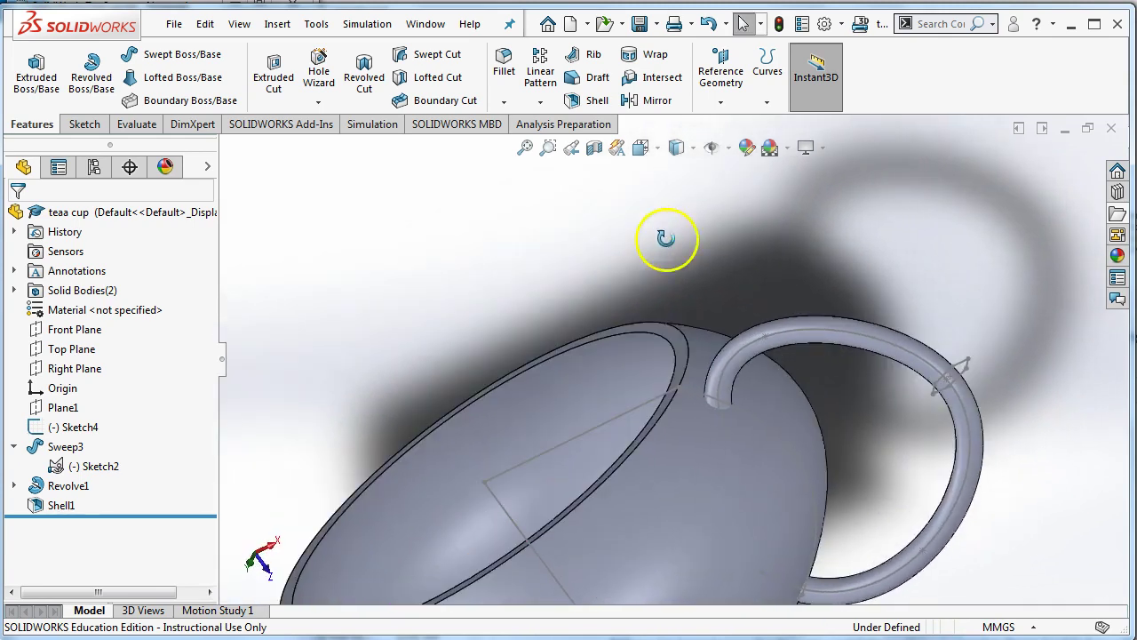
left_click(560, 124)
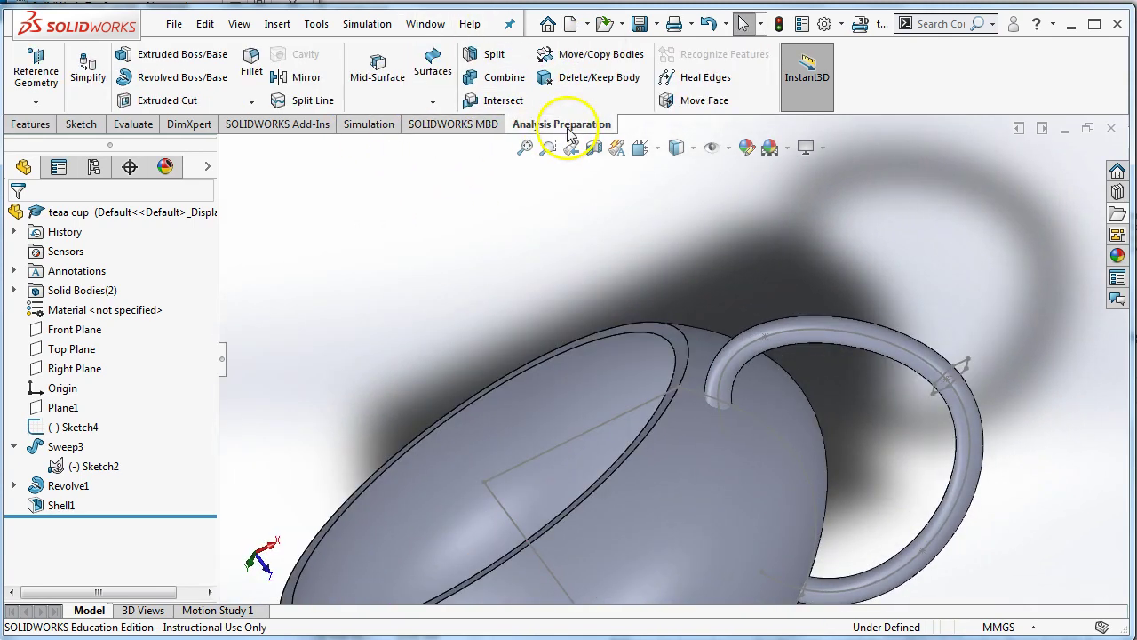
left_click(491, 58)
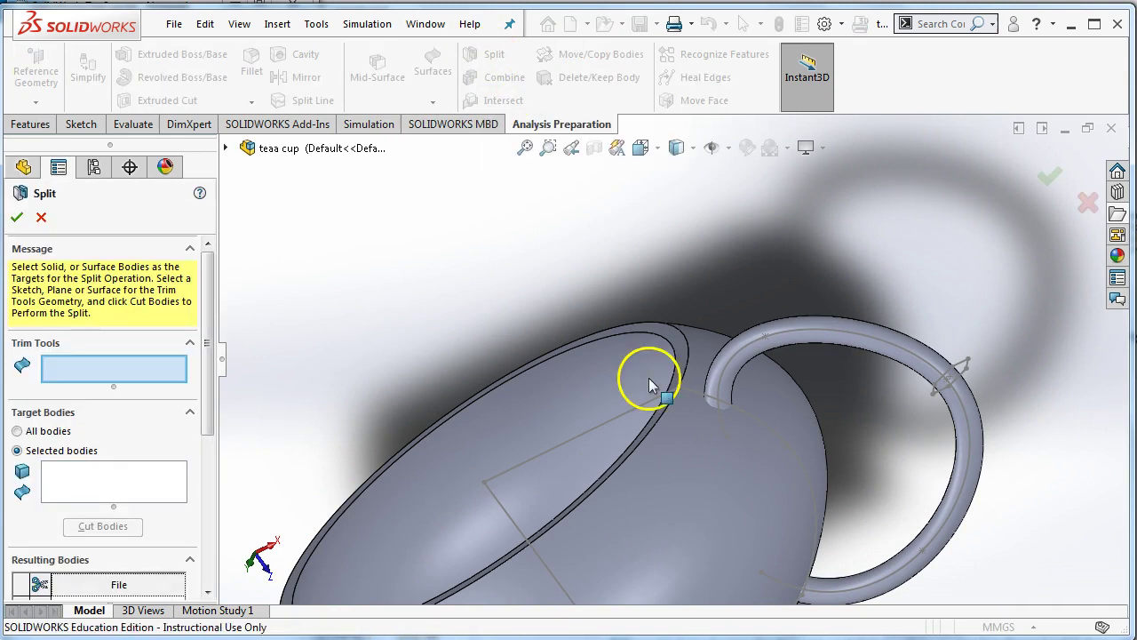
left_click(679, 526)
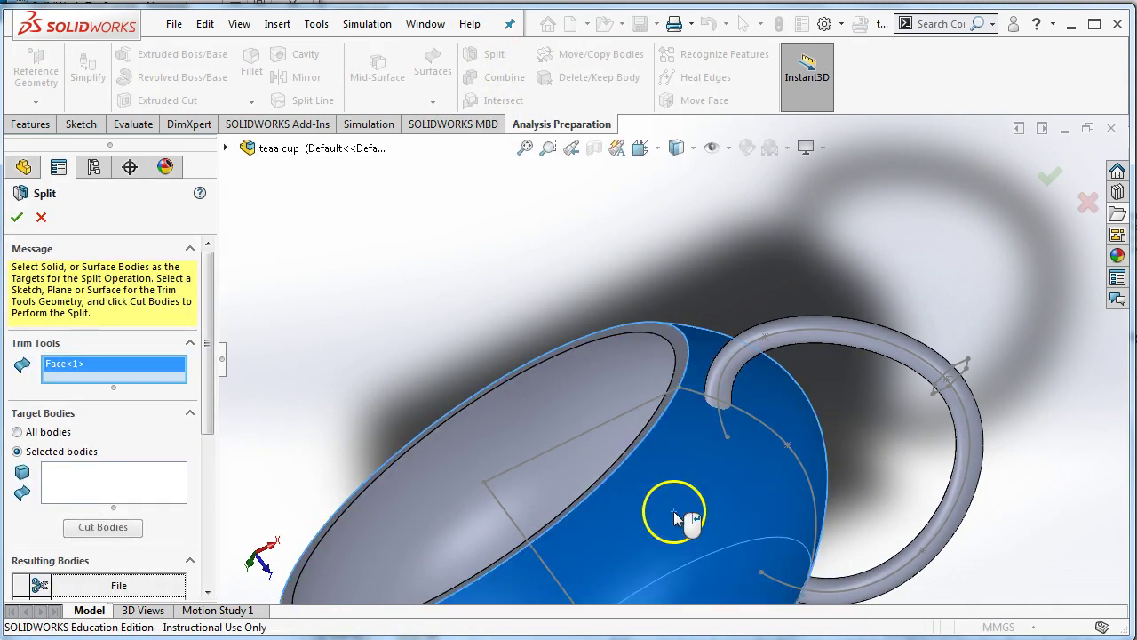
Choose the swept handle as the target body and cut it with the trim face
left_click(80, 491)
left_click(857, 347)
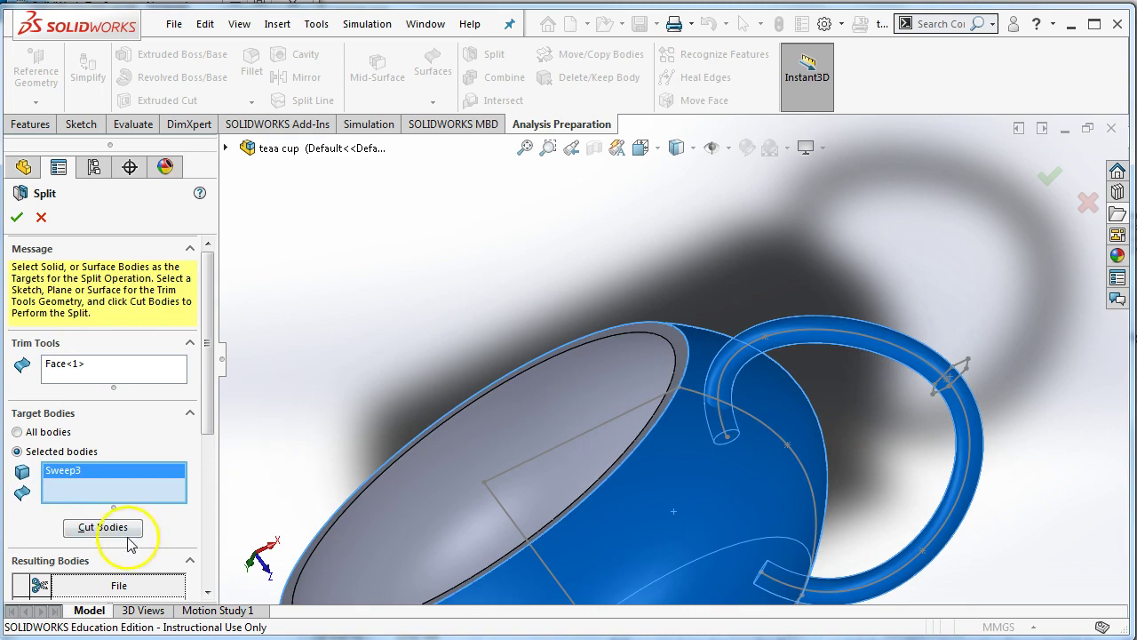
middle_click_drag(382, 525, 472, 507)
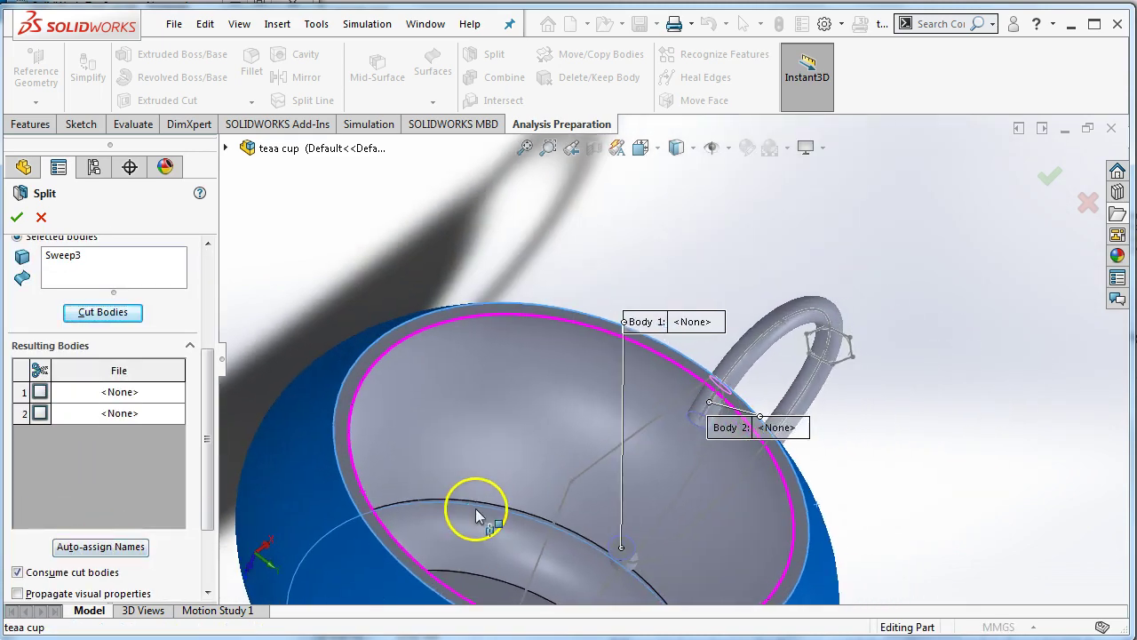
middle_click_drag(628, 557, 664, 427)
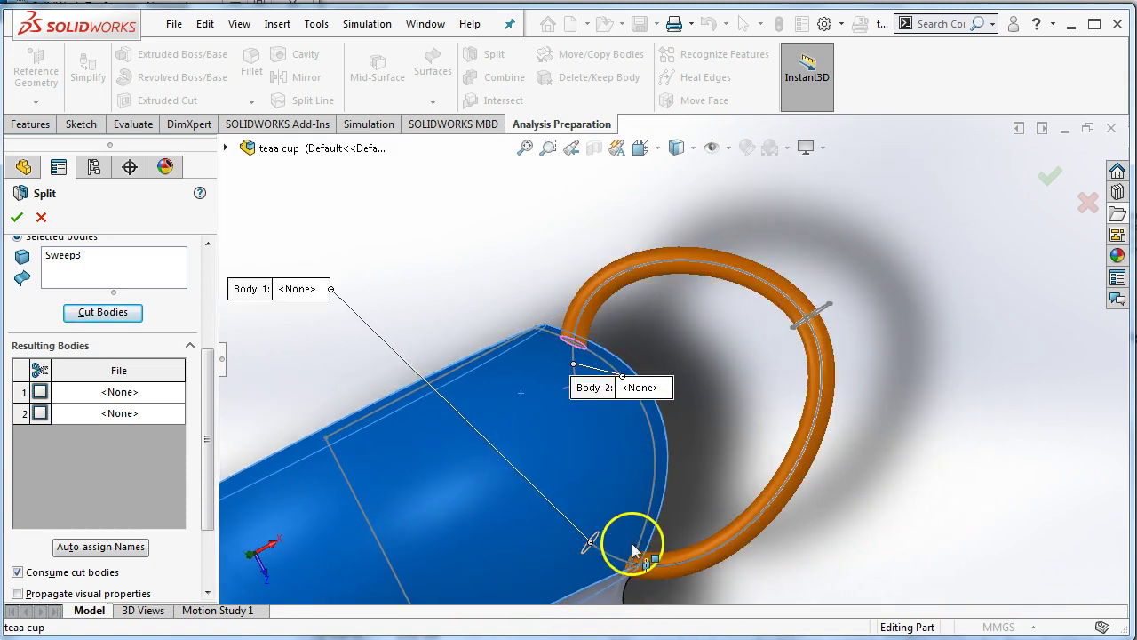
Cancel the Split that uses only the cup's outer face as its trim tool
middle_click_drag(593, 418, 622, 593)
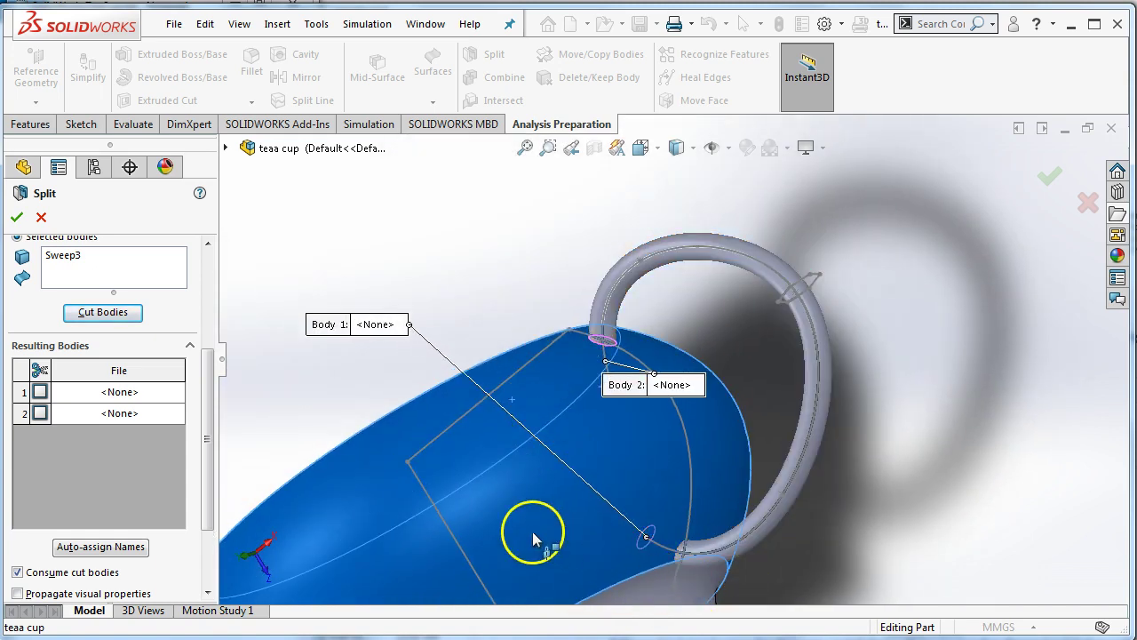
left_click(1086, 206)
middle_click_drag(610, 376, 639, 405)
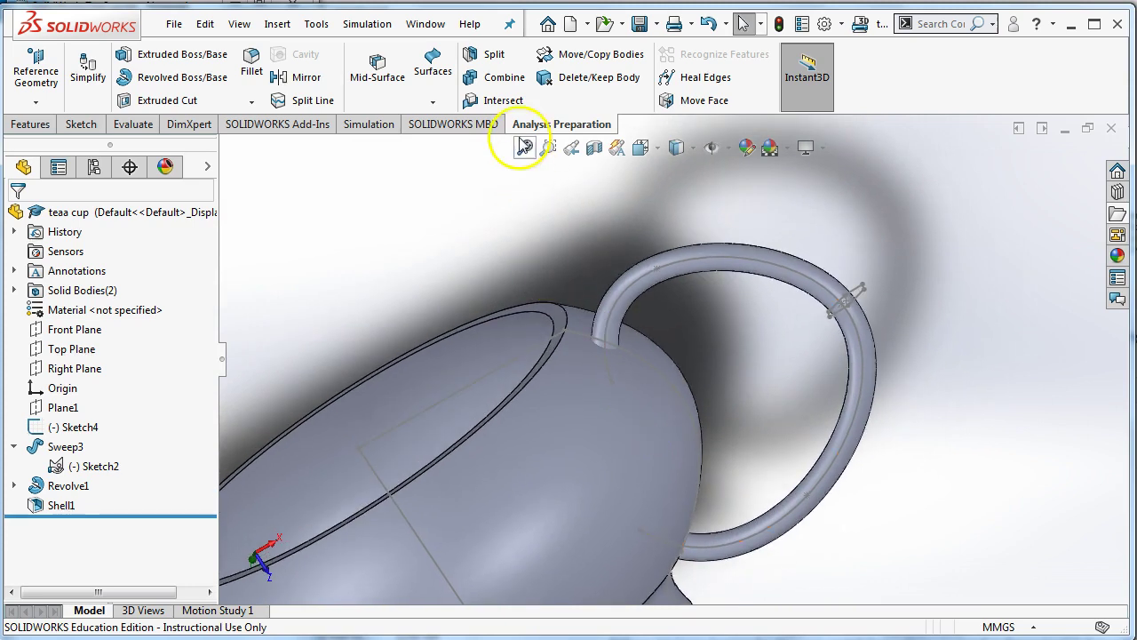
Start a new Split with the cup's rounded outer face and the concave face of its foot as trim tools
left_click(495, 57)
left_click(648, 524)
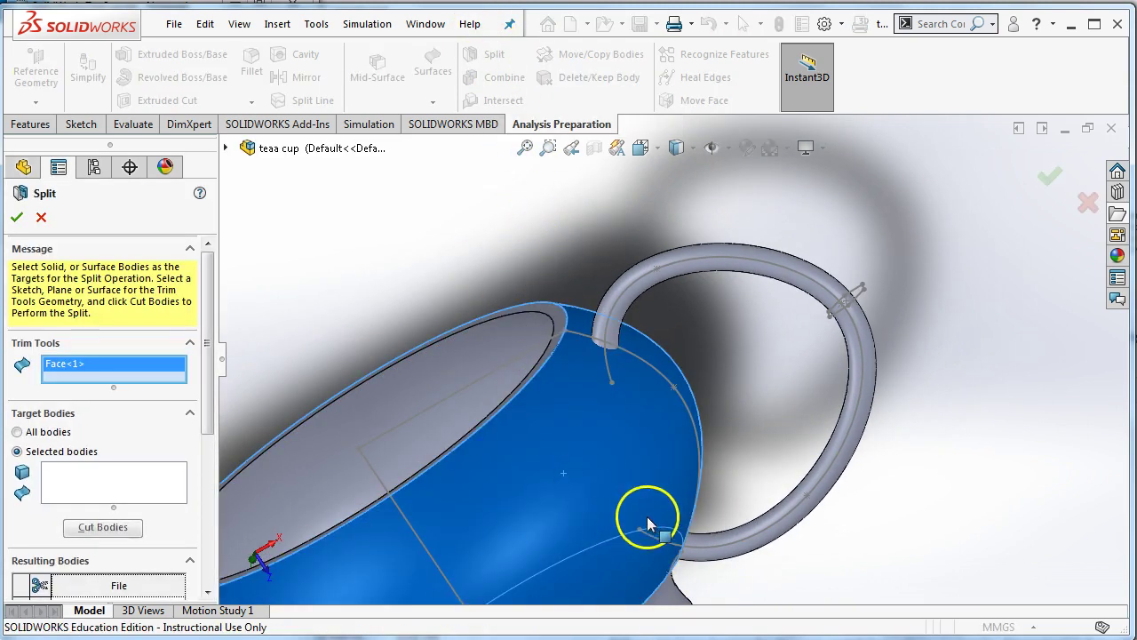
middle_click_drag(648, 524, 737, 595)
left_click(753, 591)
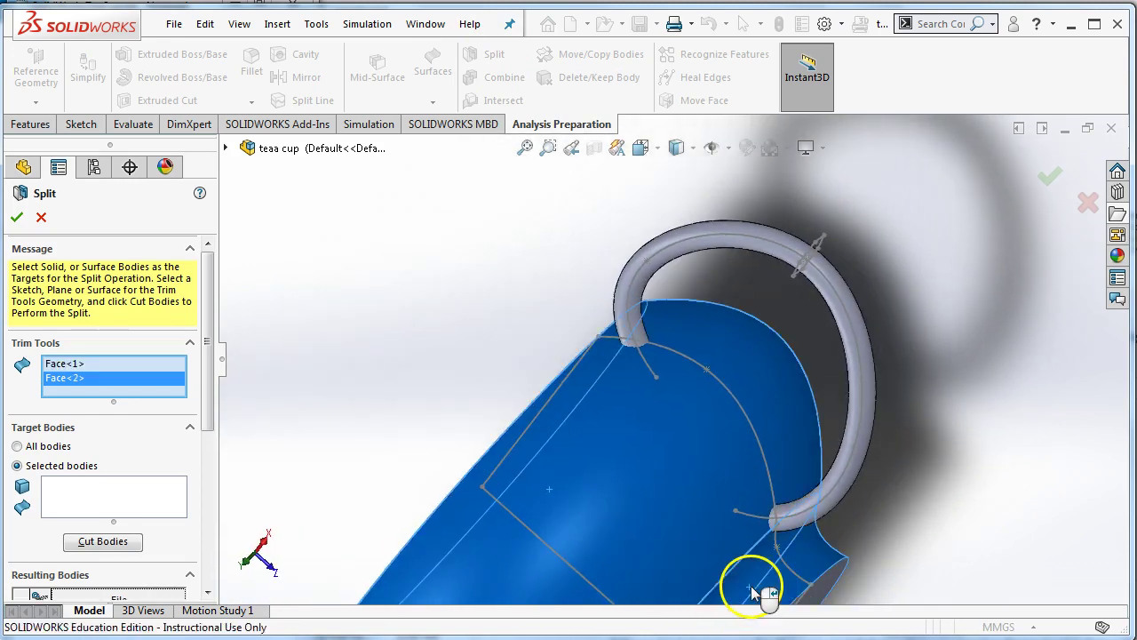
Cut the swept handle body with both trim faces and split off resulting bodies 2 and 3, consuming the cut bodies
left_click(64, 491)
left_click(758, 242)
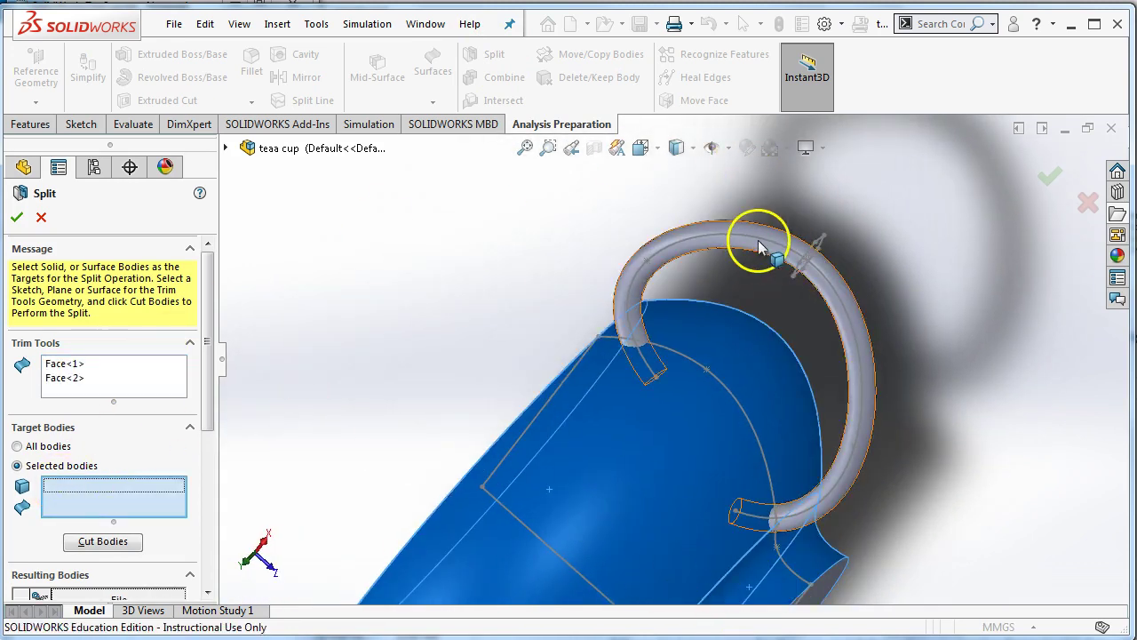
left_click(100, 541)
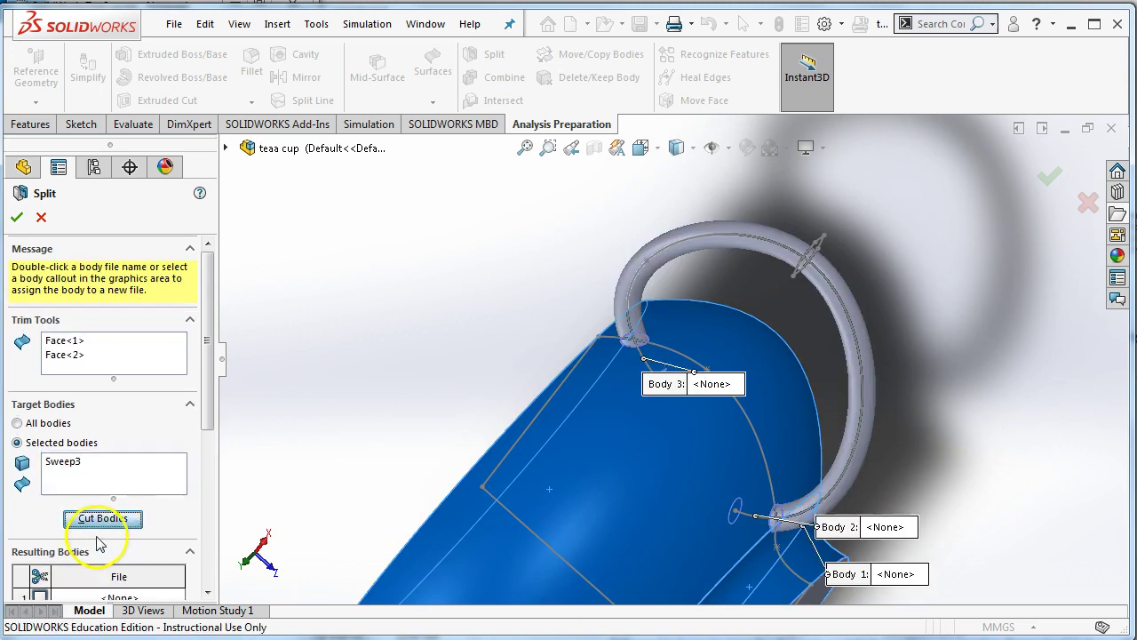
middle_click_drag(356, 334, 373, 436)
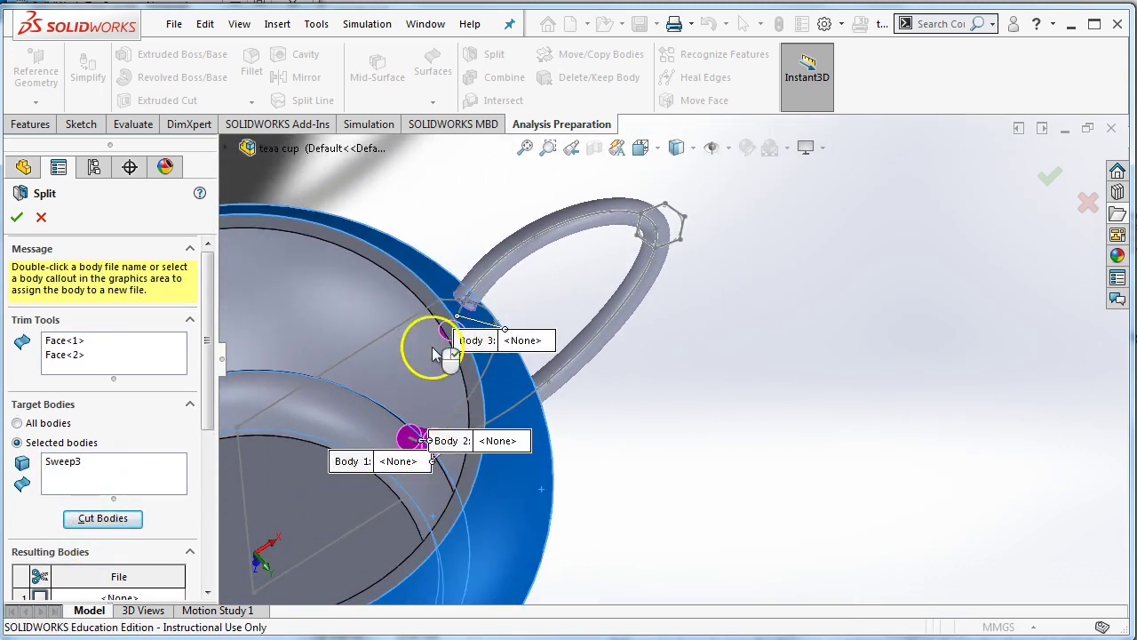
scroll(106, 539, "down", 5)
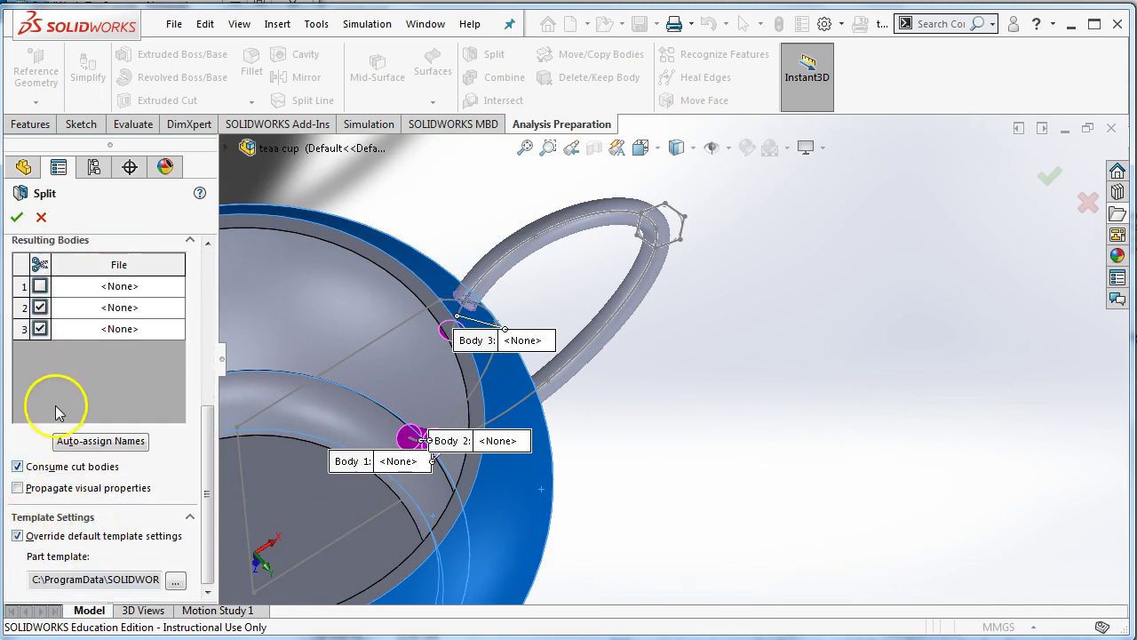
left_click(17, 218)
Combine the trimmed handle and the shelled cup into one body with the Add operation
left_click(504, 77)
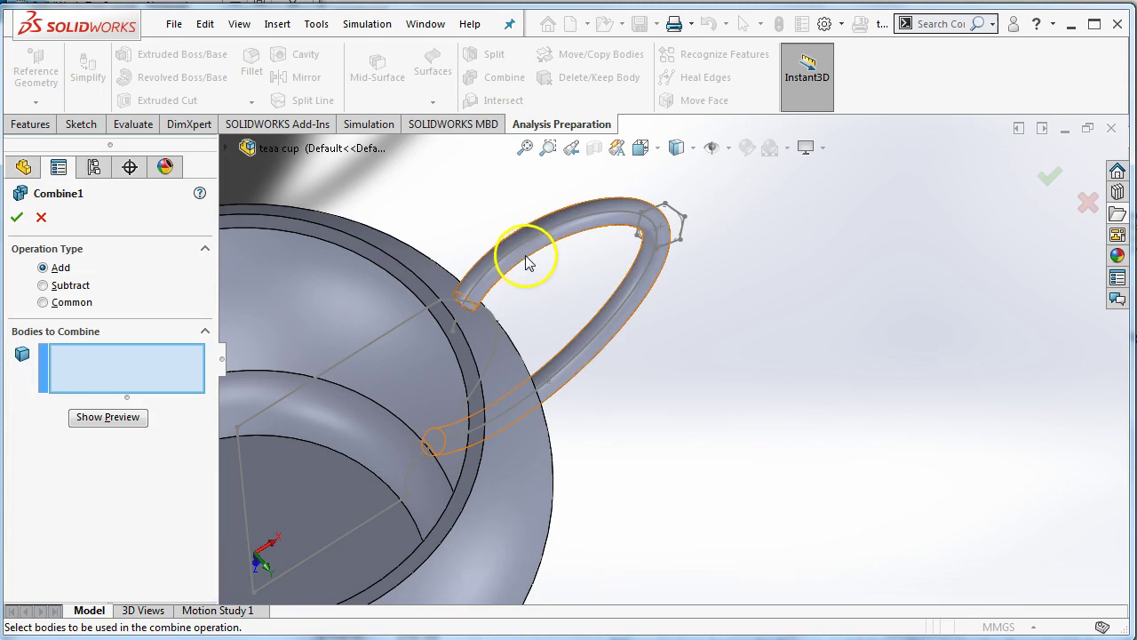
left_click(515, 325)
left_click(503, 399)
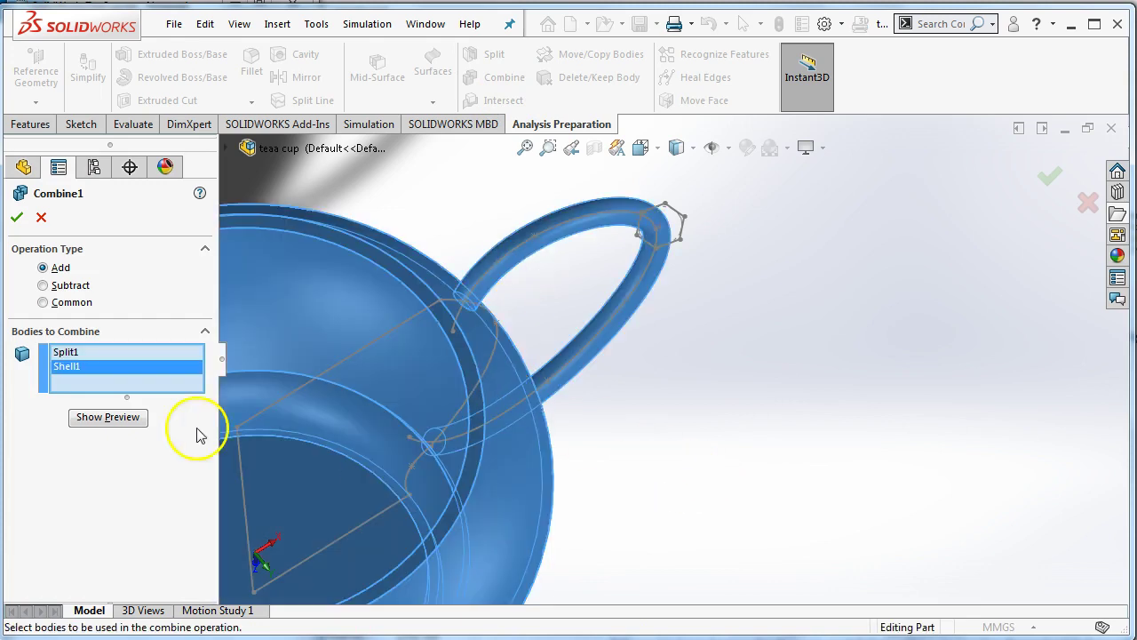
left_click(1060, 187)
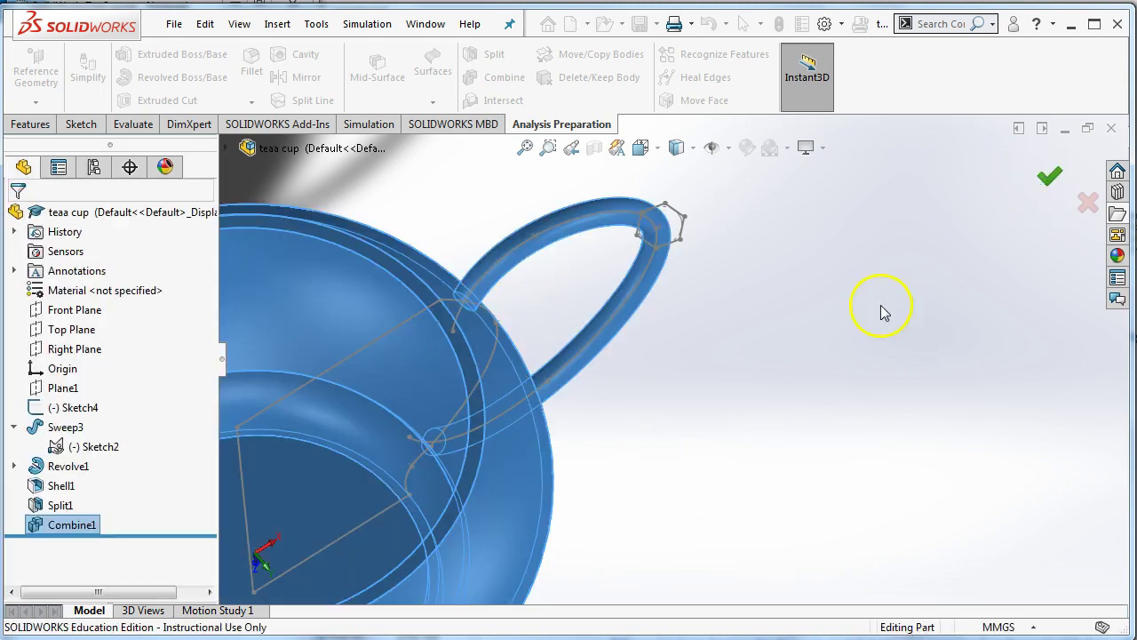
Fillet the edge where the handle's upper end meets the cup with a symmetric 10 mm radius
middle_click_drag(880, 310, 749, 299)
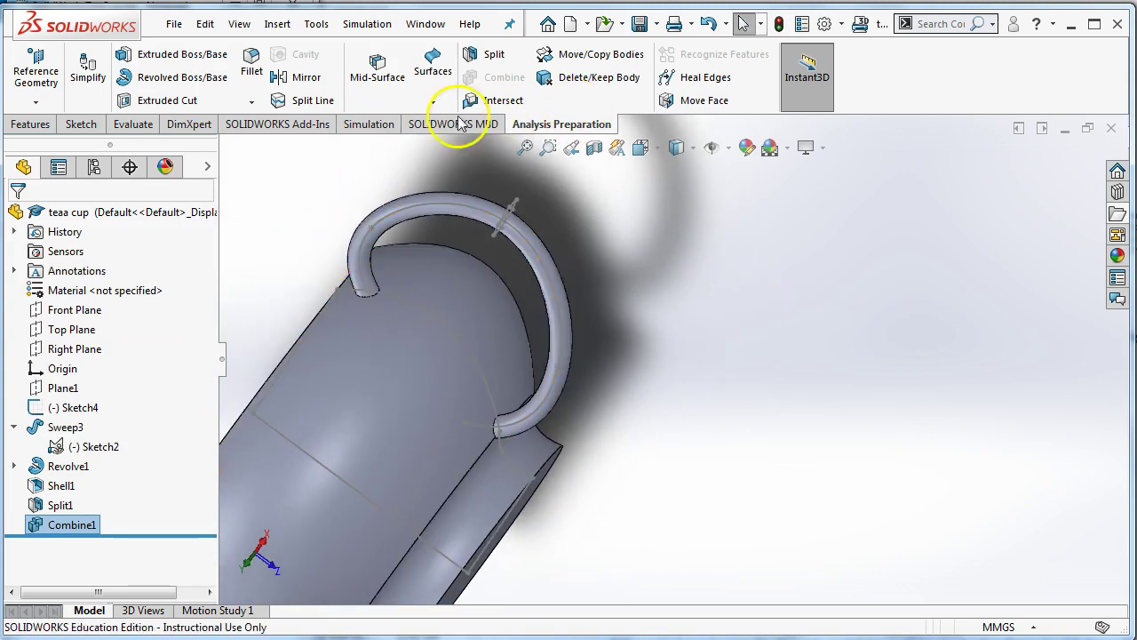
left_click(31, 124)
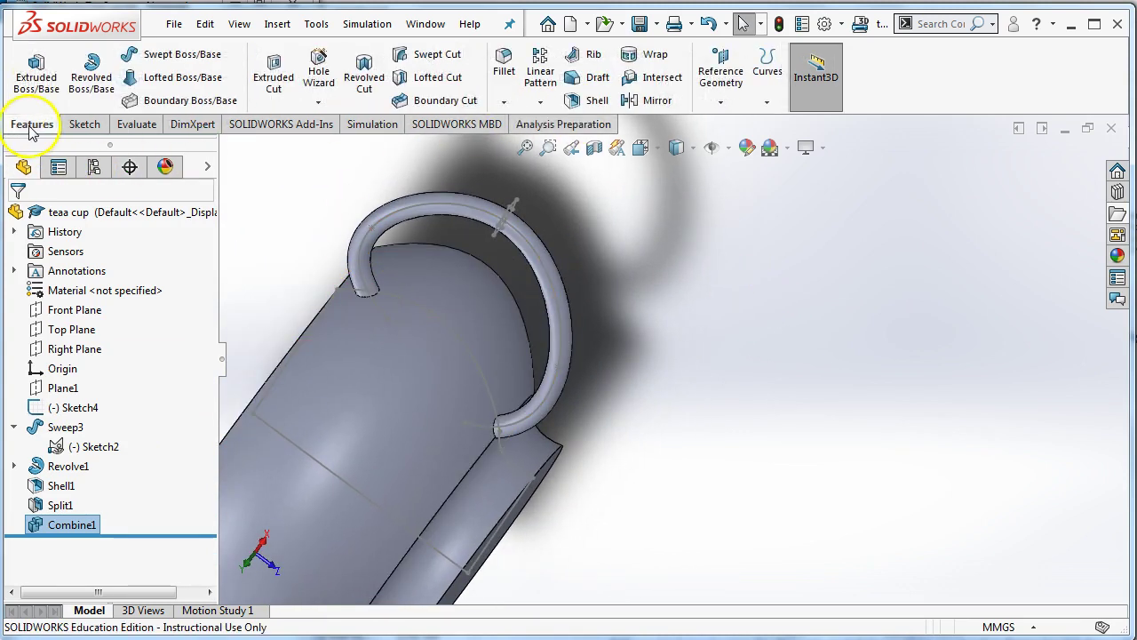
left_click(504, 64)
left_click(372, 299)
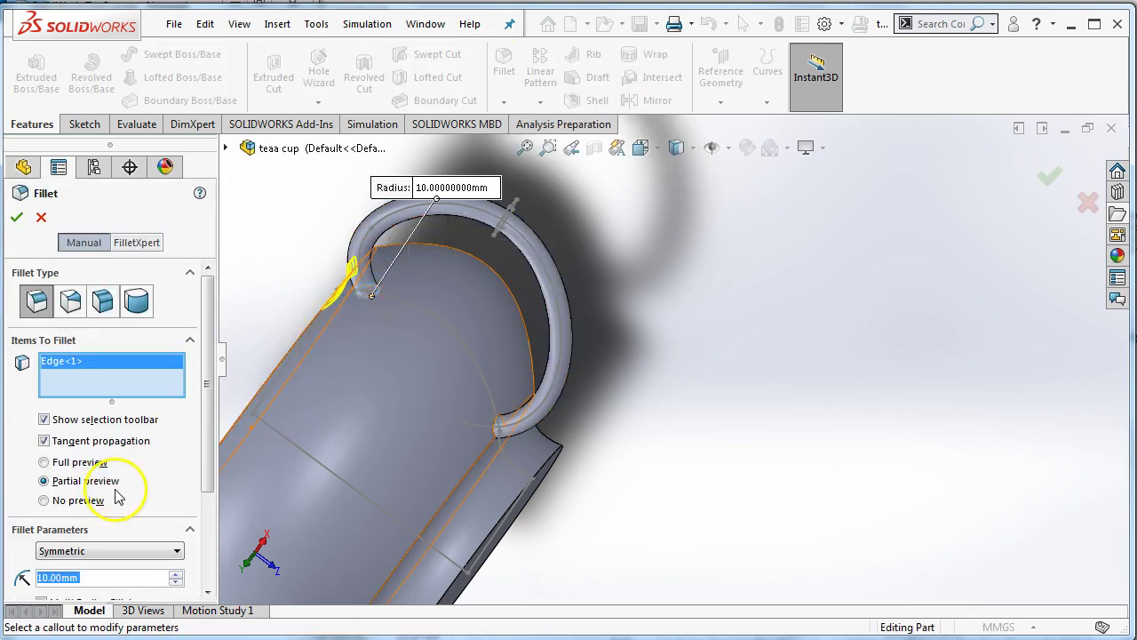
left_click(17, 218)
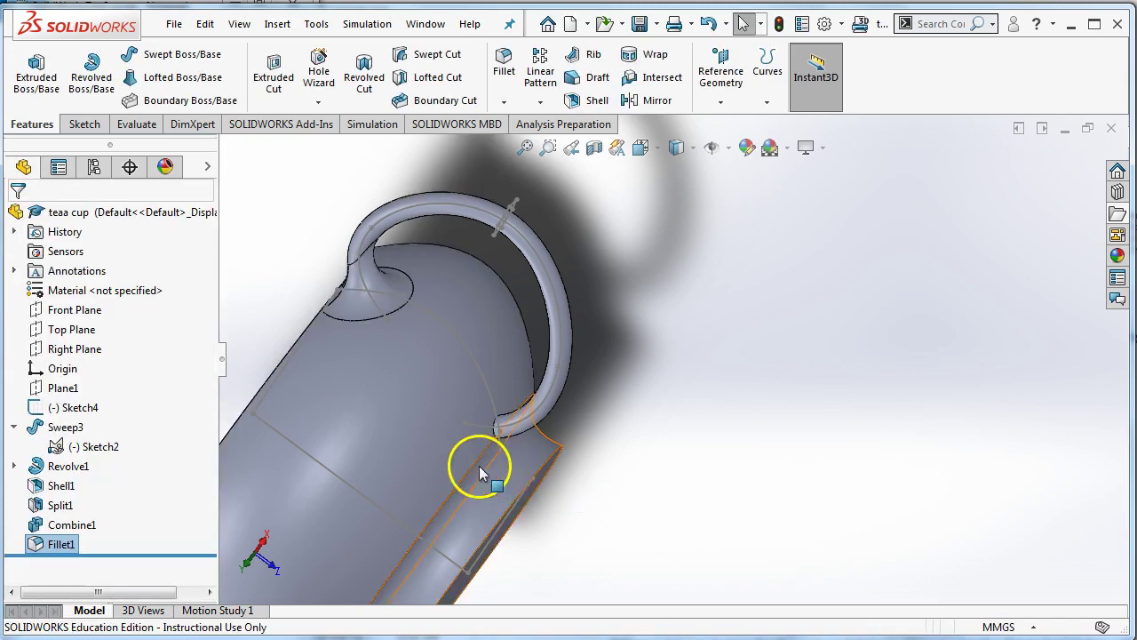
Edit the fillet at the handle's upper end and set its radius to 2 mm
middle_click_drag(479, 465, 470, 254)
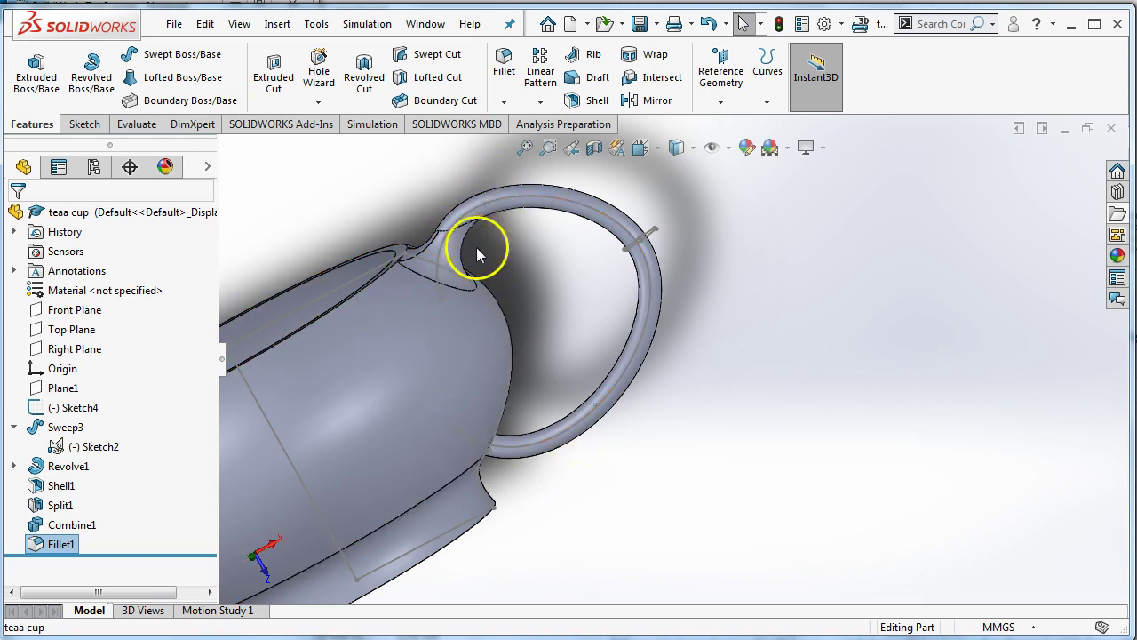
left_click(40, 544)
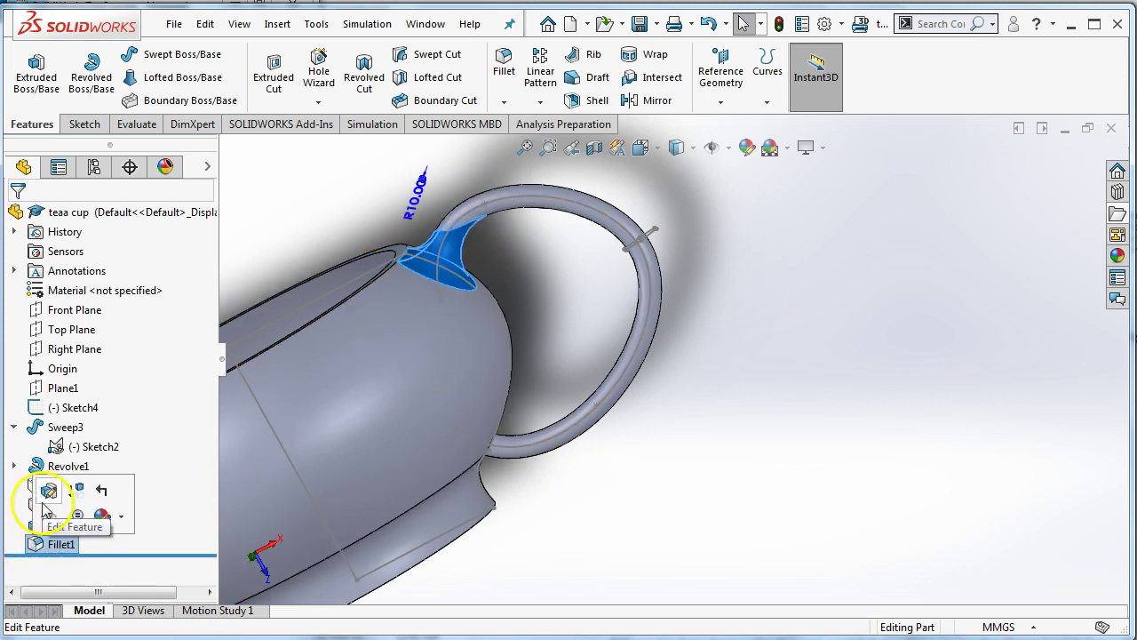
left_click(48, 500)
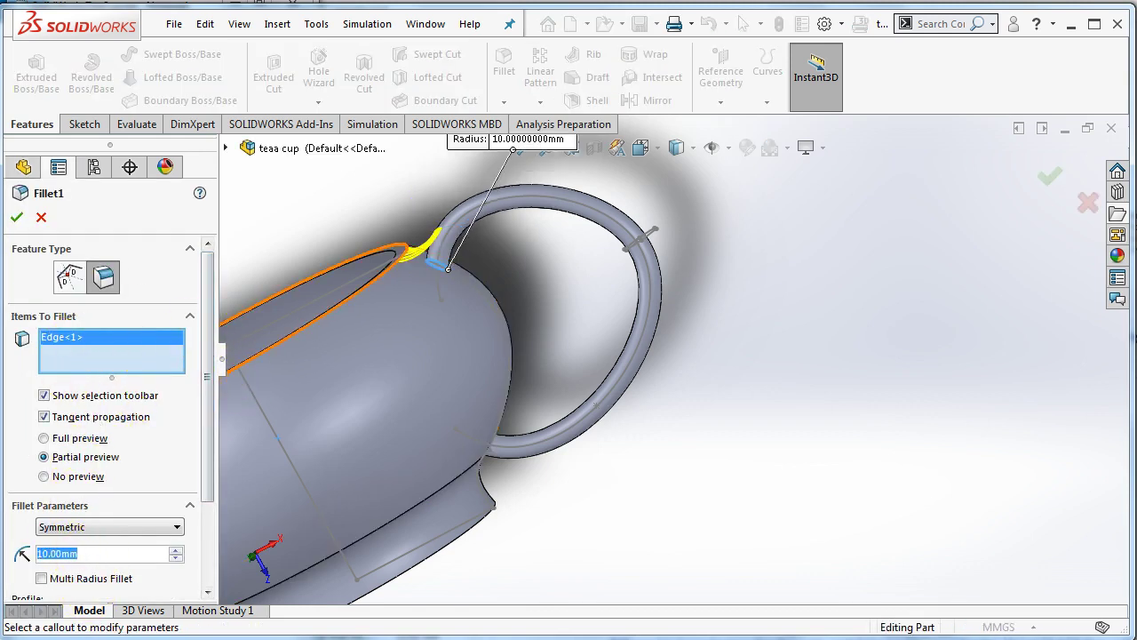
type("2")
key("Return")
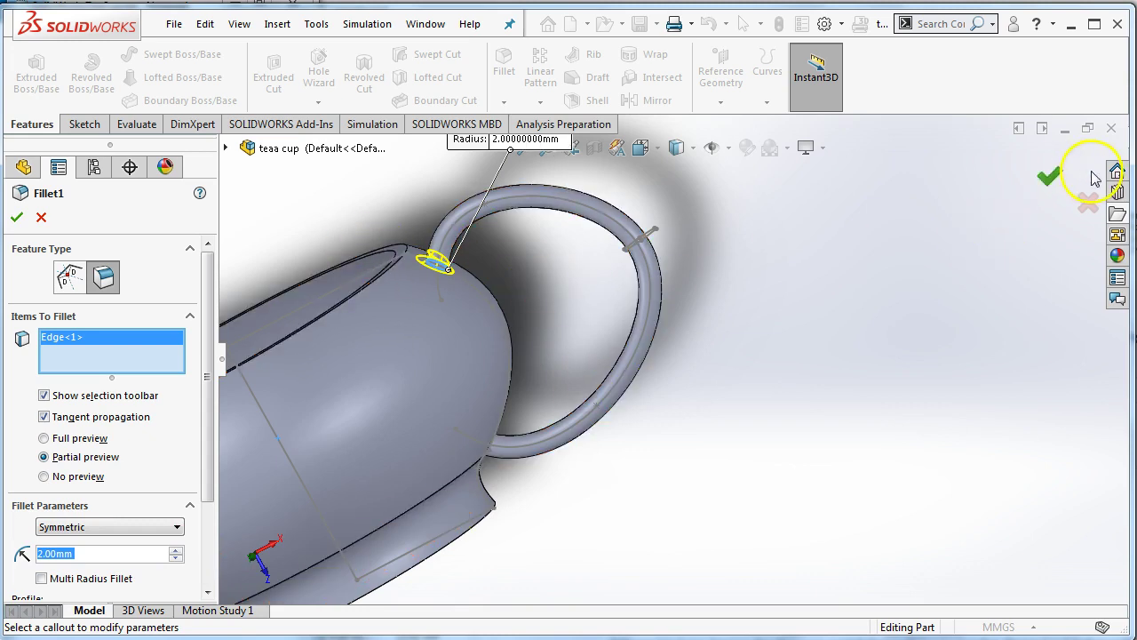
left_click(1051, 178)
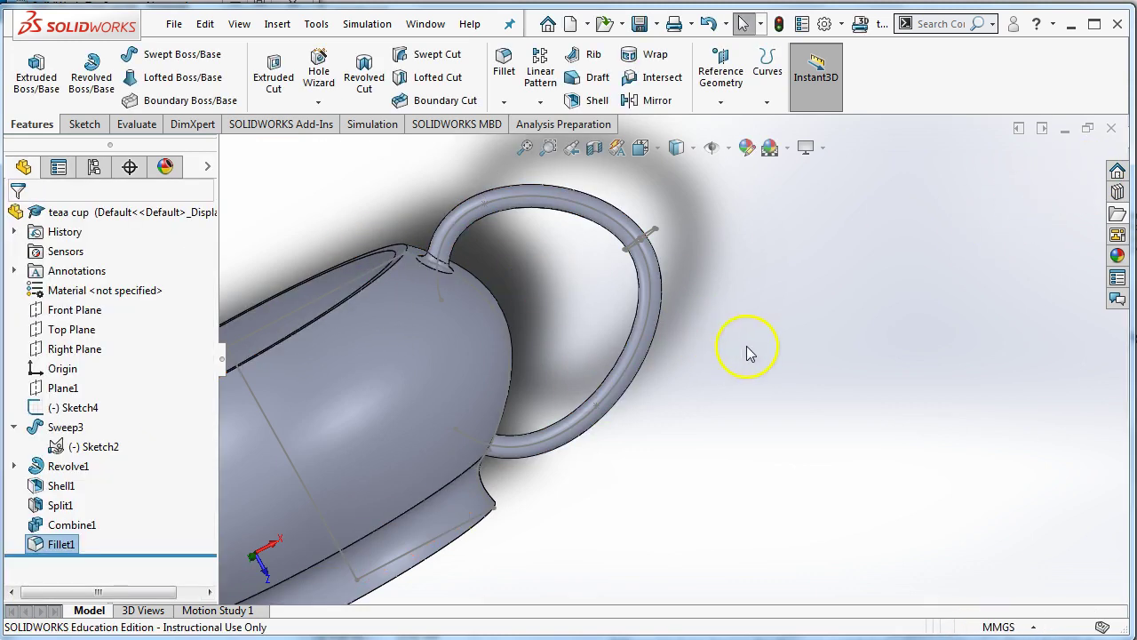
Switch the display style to shaded without edges and inspect the finished fillet and the whole cup
middle_click_drag(734, 350, 737, 445)
scroll(419, 292, "down", 5)
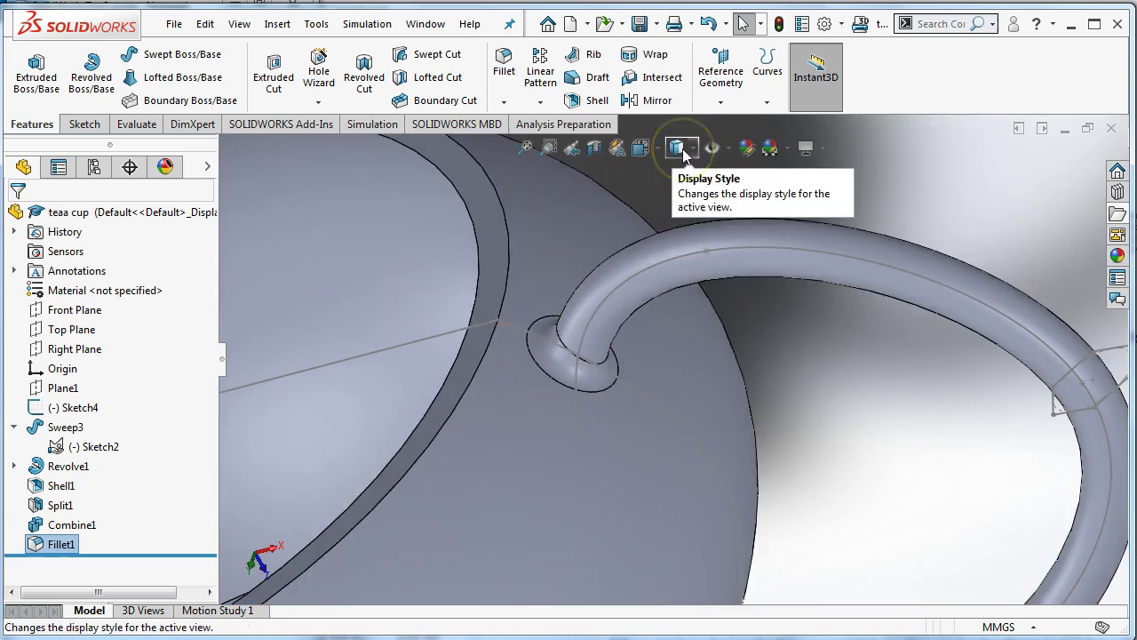
left_click(681, 151)
left_click(678, 196)
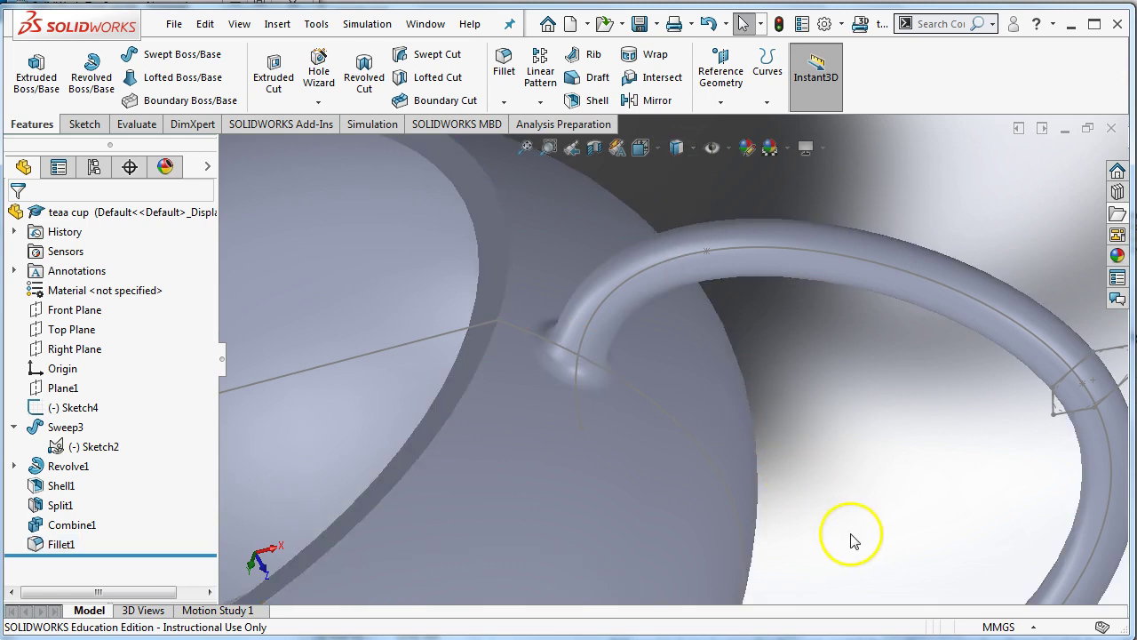
middle_click_drag(851, 541, 787, 521)
scroll(787, 521, "up", 6)
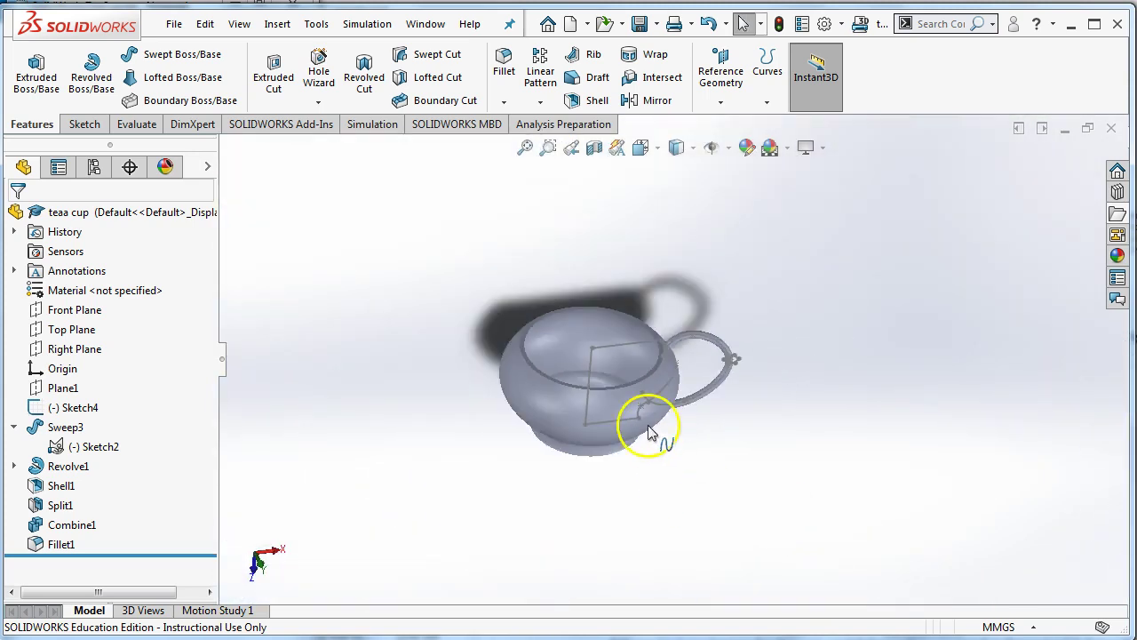
middle_click_drag(649, 433, 636, 536)
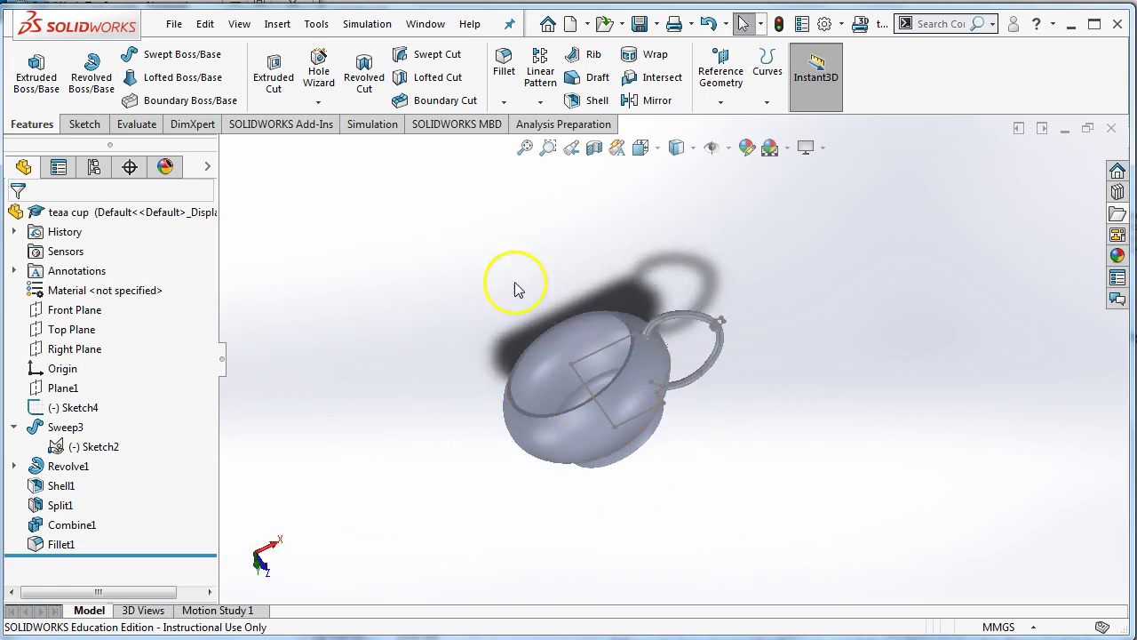